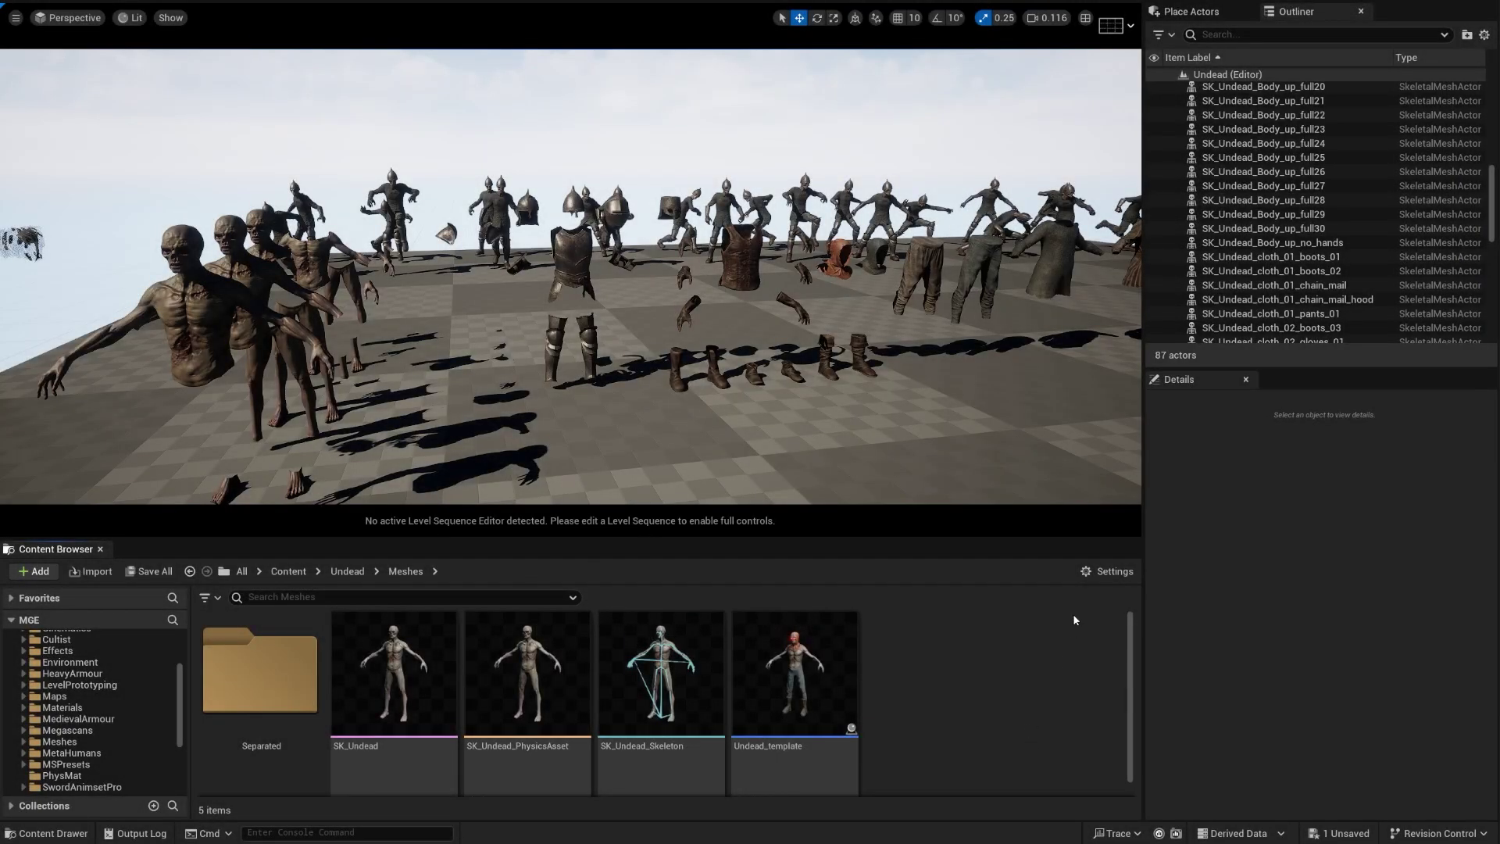
Step: Survey the level's undead meshes and select the unclothed SK_Undead body
{"action": "mouse_move", "coordinate": [768, 398]}
{"action": "right_mouse_down"}
{"action": "mouse_move", "coordinate": [811, 414]}
{"action": "mouse_move", "coordinate": [812, 378]}
{"action": "mouse_move", "coordinate": [702, 395]}
{"action": "mouse_move", "coordinate": [759, 397]}
{"action": "mouse_move", "coordinate": [809, 368]}
{"action": "mouse_move", "coordinate": [783, 413]}
{"action": "right_mouse_up"}
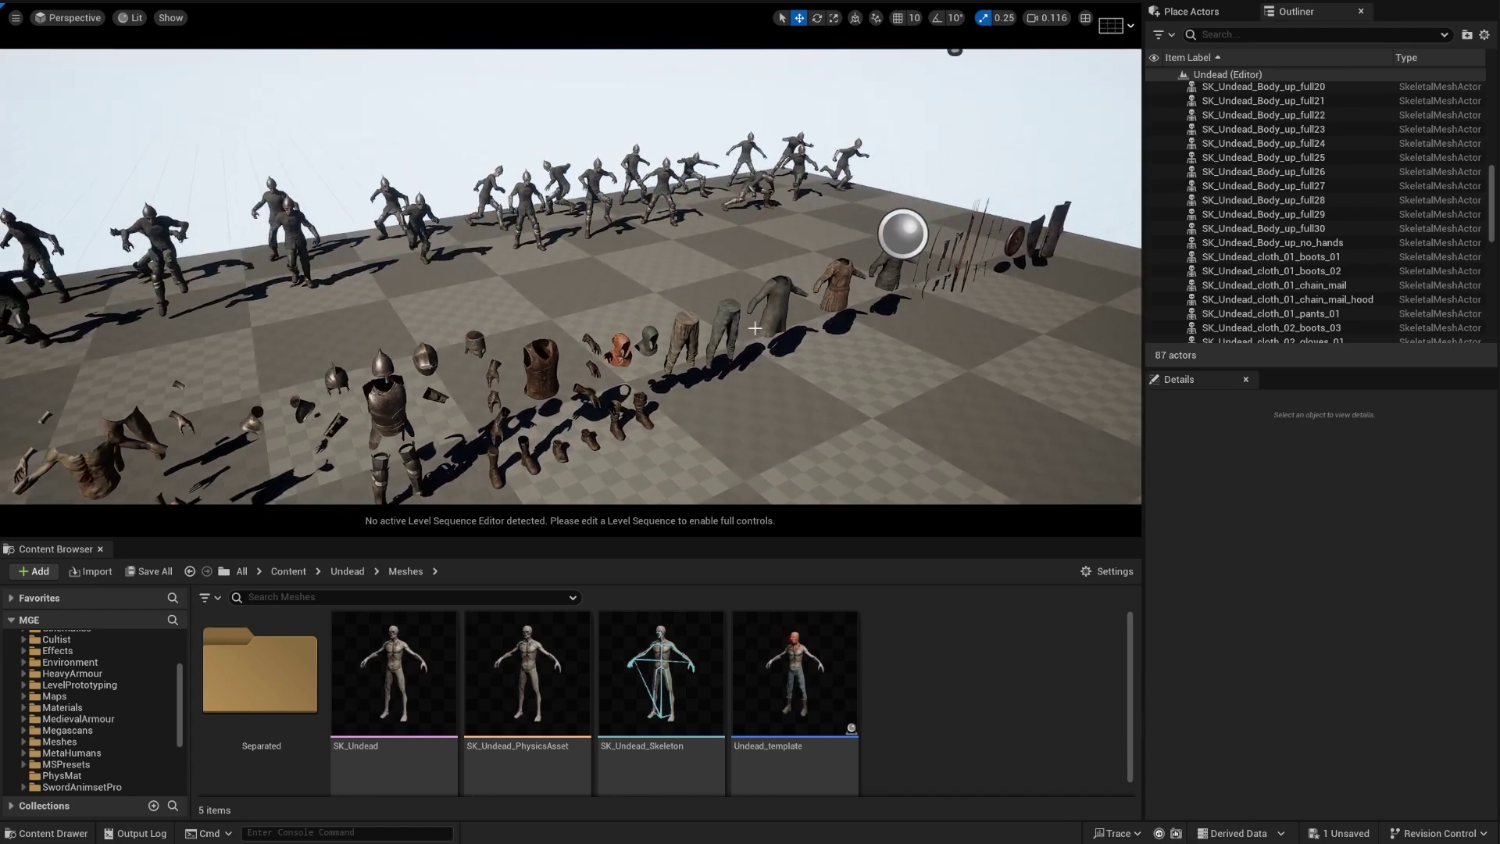
{"action": "right_click_drag", "start_coordinate": [755, 328], "coordinate": [704, 386]}
{"action": "left_click", "coordinate": [703, 387]}
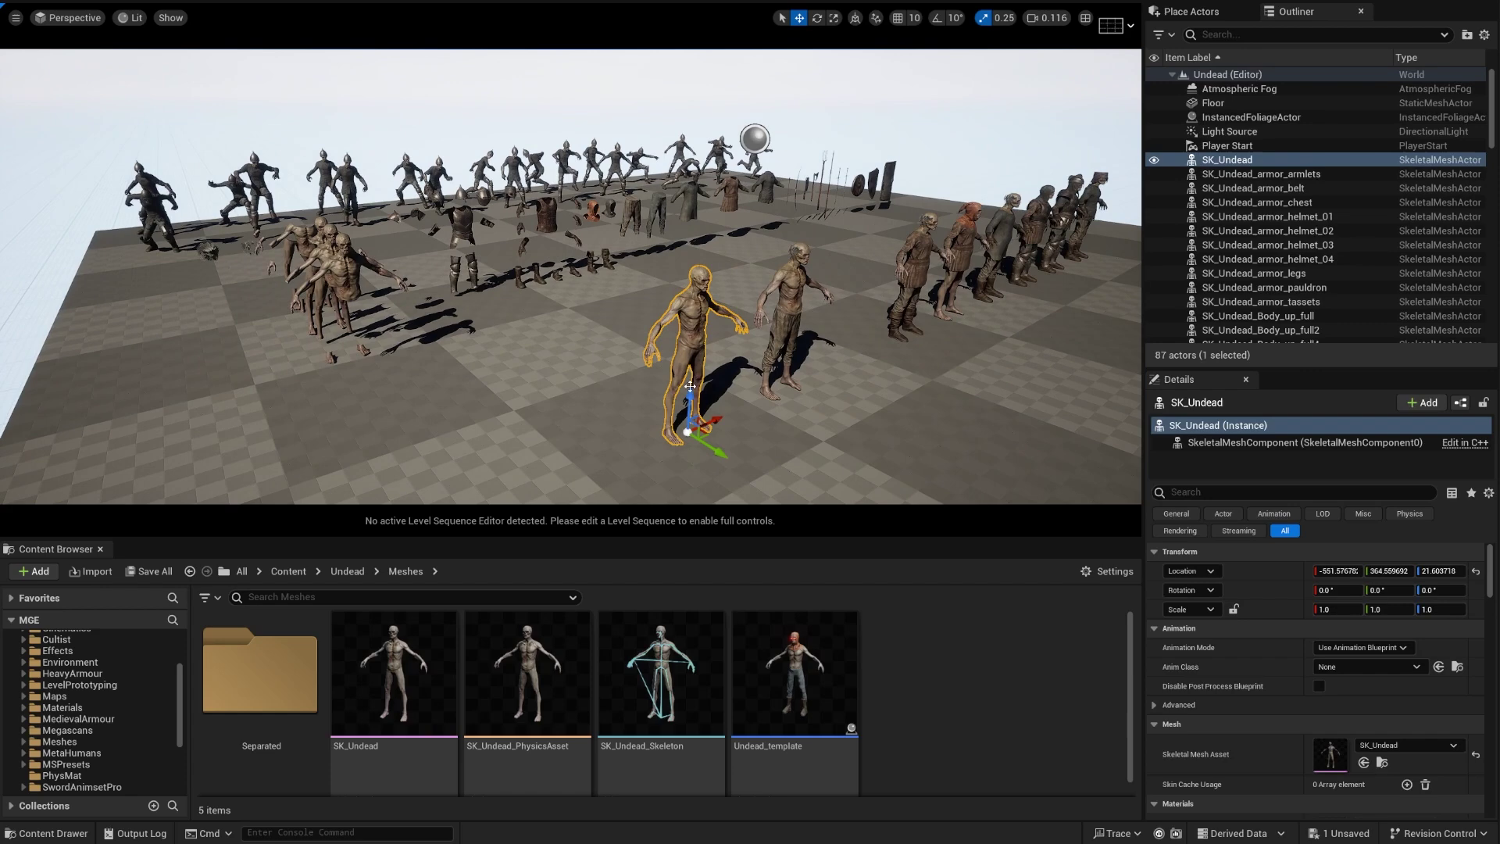
Step: Focus on the assembled character SK_Undead_Body_up_full28 and enlarge its component list to show every mesh part
{"action": "right_click_drag", "start_coordinate": [715, 401], "coordinate": [802, 404]}
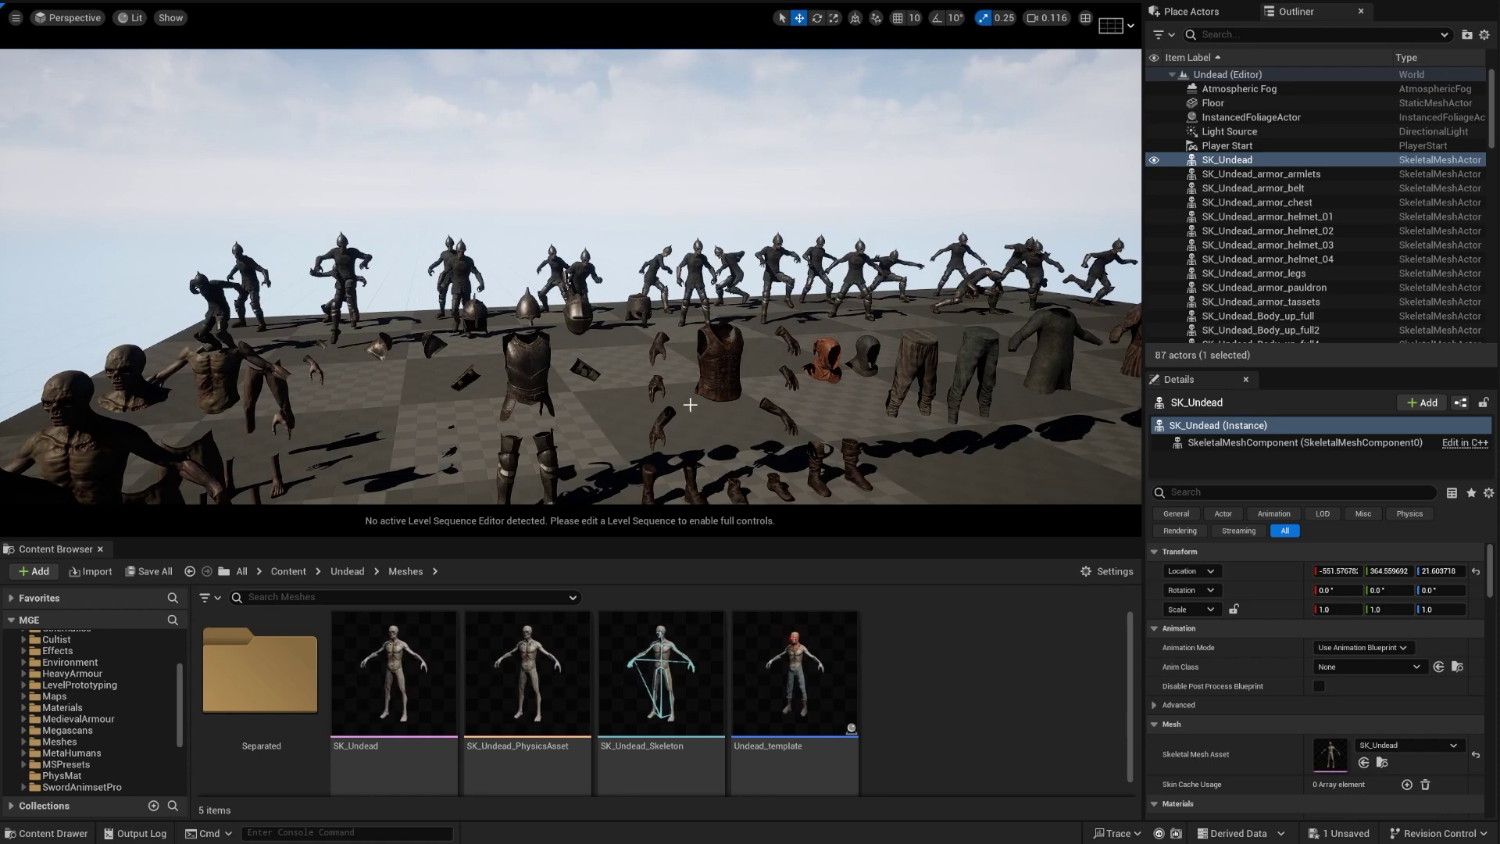
{"action": "right_click_drag", "start_coordinate": [561, 338], "coordinate": [257, 250]}
{"action": "left_click", "coordinate": [256, 250]}
{"action": "key", "text": "f"}
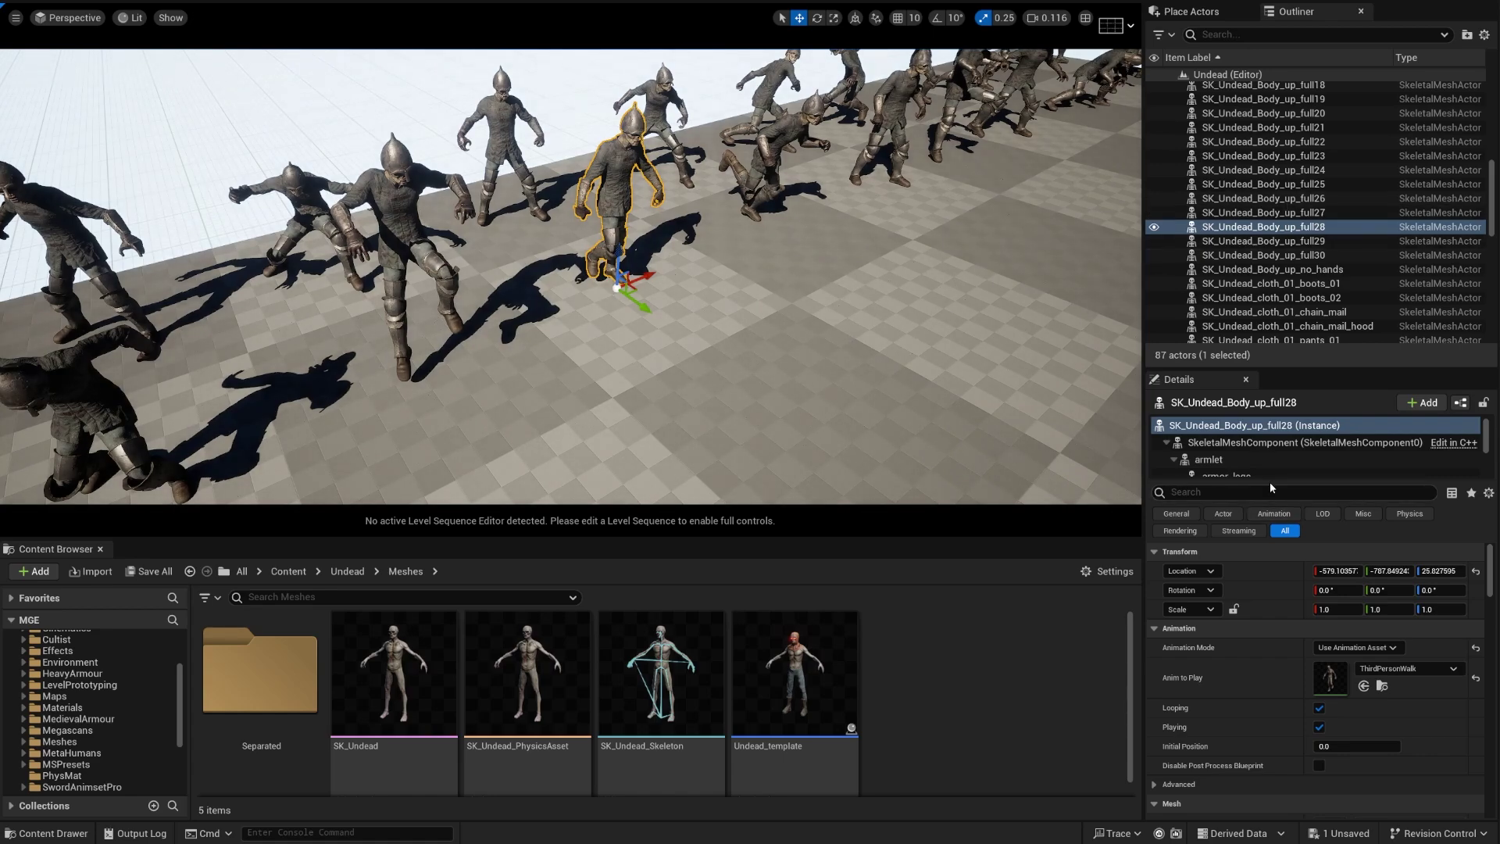
{"action": "left_click_drag", "start_coordinate": [1270, 479], "coordinate": [1286, 631]}
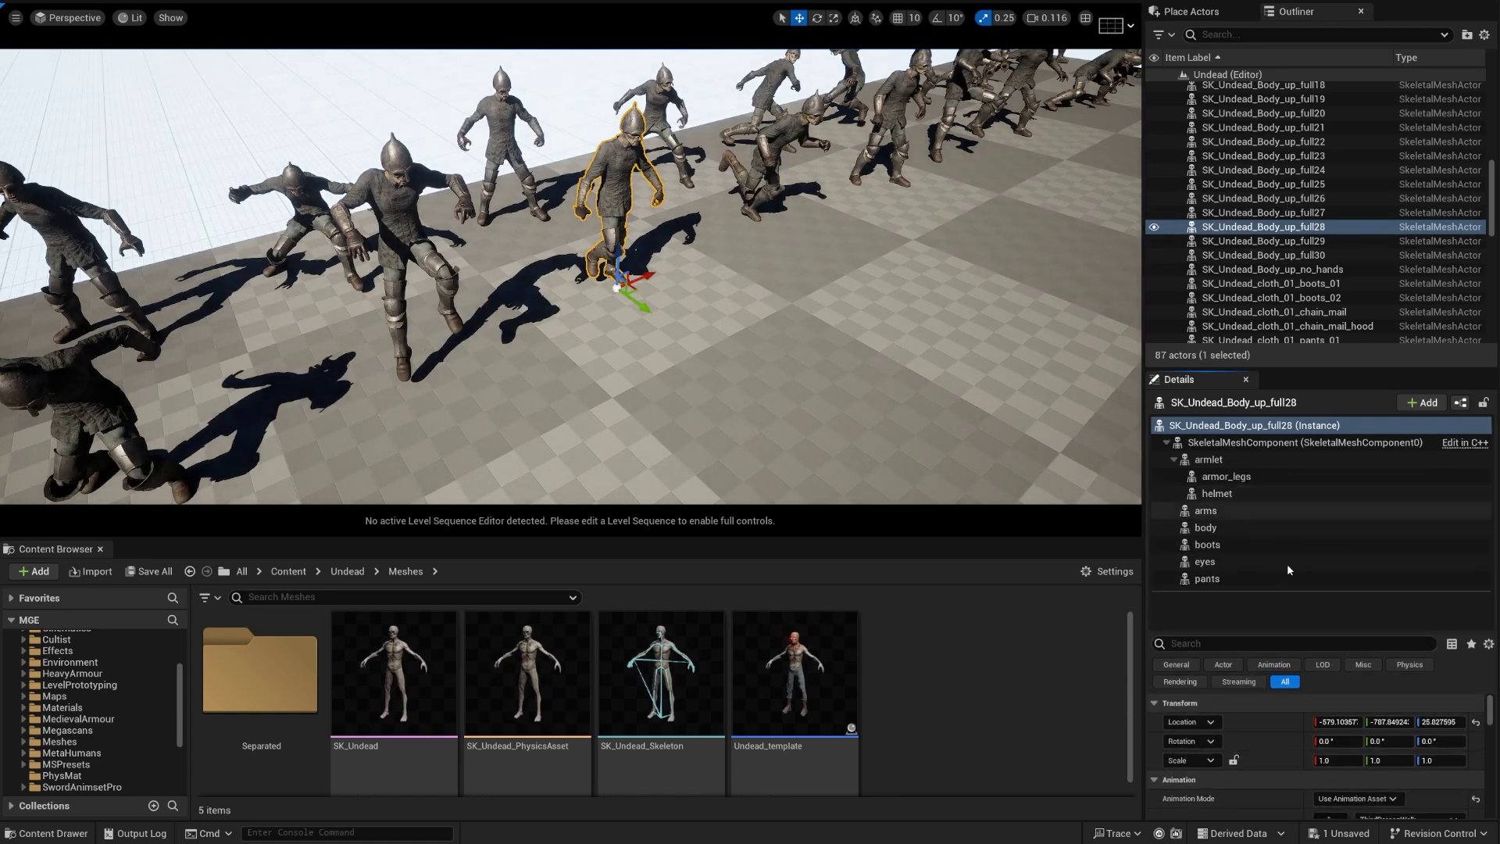
{"action": "right_click_drag", "start_coordinate": [762, 404], "coordinate": [674, 250]}
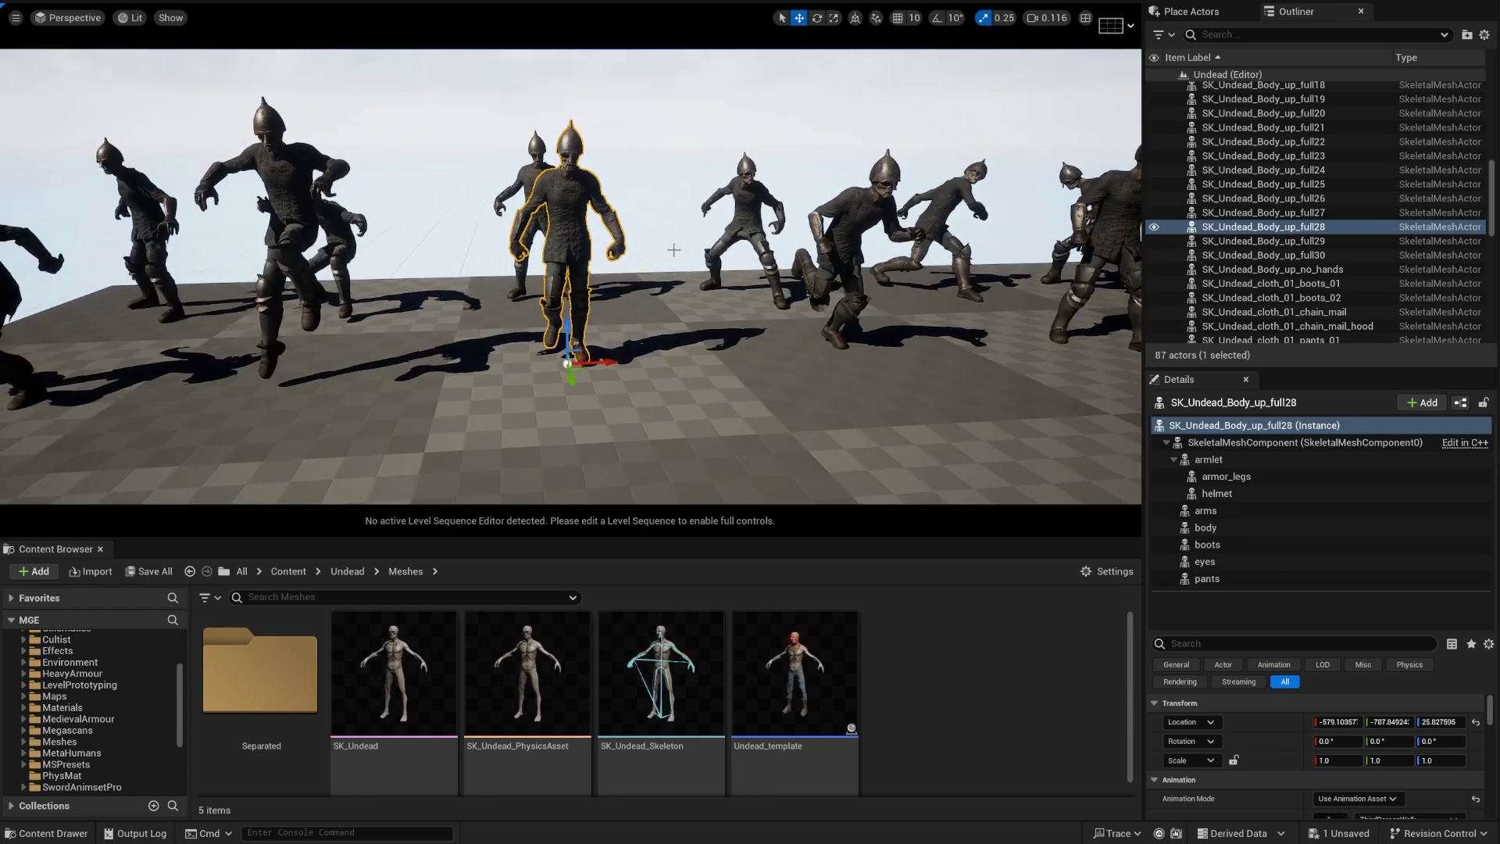
{"action": "left_click_drag", "start_coordinate": [673, 249], "coordinate": [678, 229], "text": "alt"}
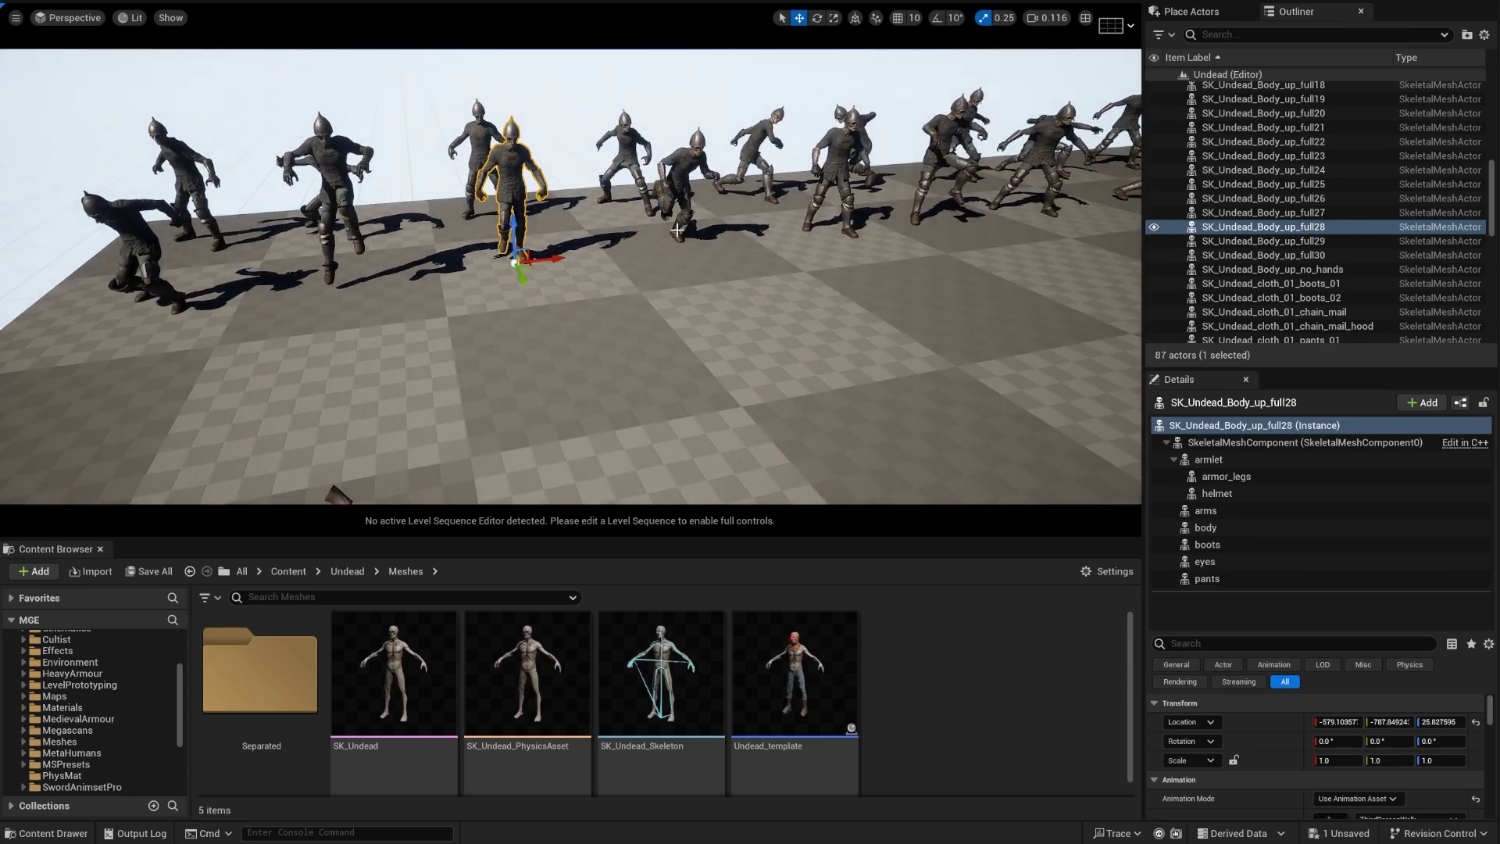
Step: Inspect the mesh components of SK_Undead_Body_up_full28, selecting the root, armlet, arms, boots and pants
{"action": "double_click", "coordinate": [521, 189]}
{"action": "left_click", "coordinate": [1220, 442]}
{"action": "left_click", "coordinate": [1219, 460]}
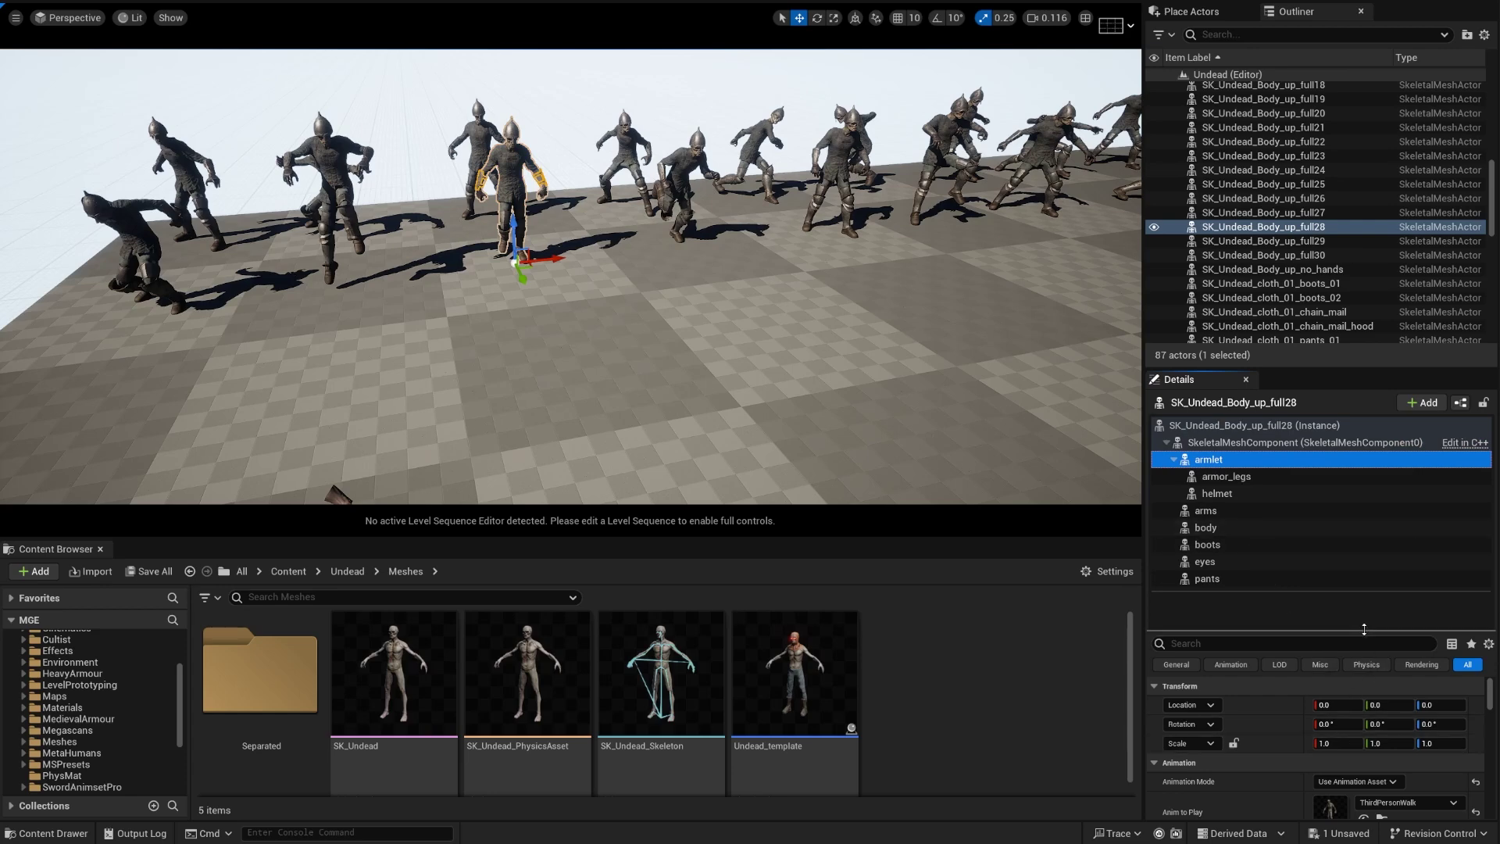
{"action": "left_click_drag", "start_coordinate": [1364, 628], "coordinate": [1364, 597]}
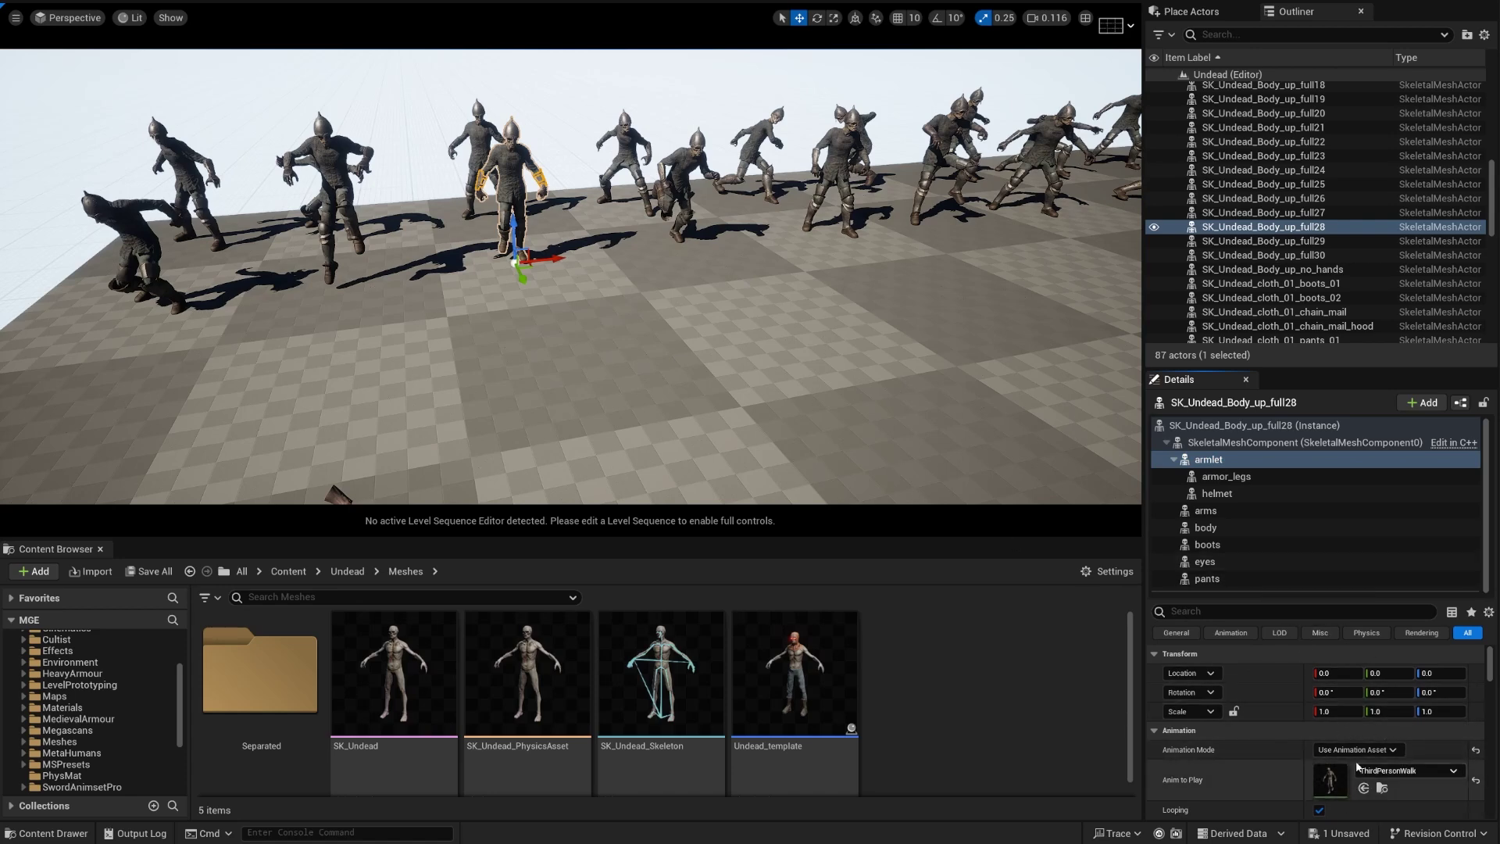
{"action": "left_click", "coordinate": [1271, 512]}
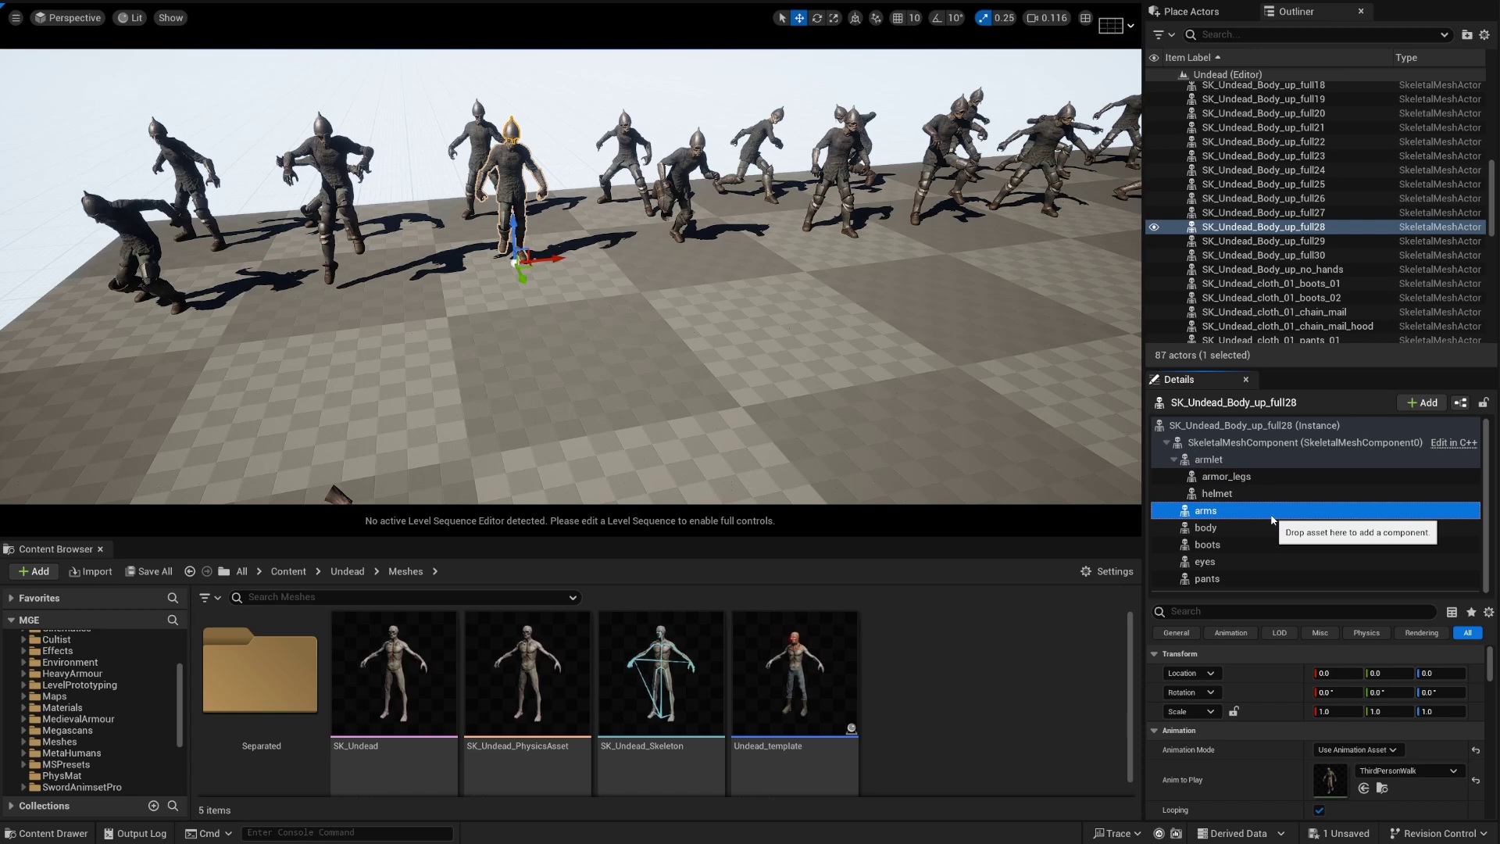
{"action": "left_click", "coordinate": [1274, 547]}
{"action": "left_click", "coordinate": [1272, 578]}
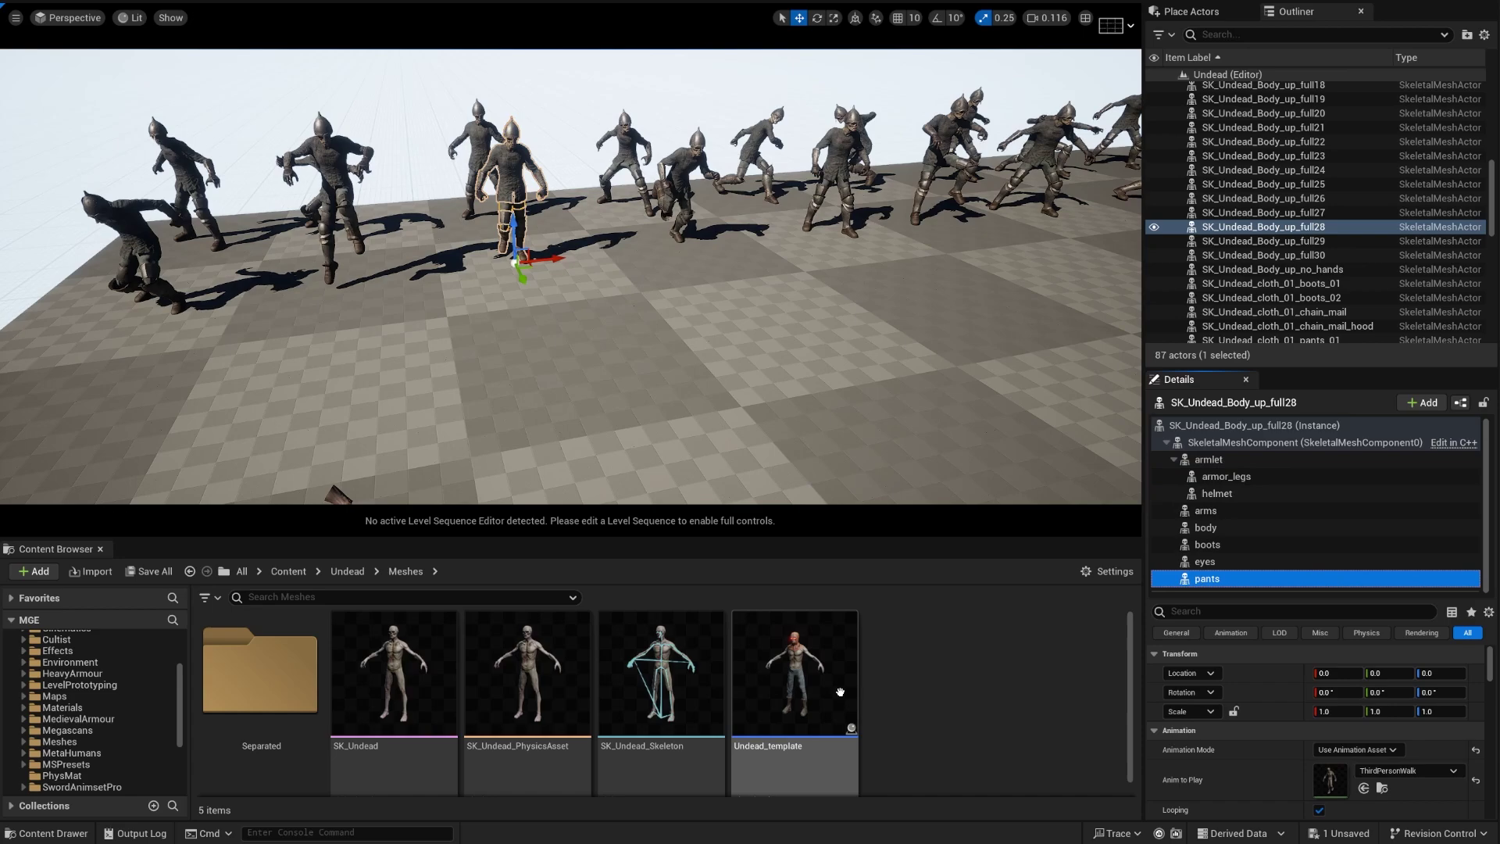
Step: Go to the separate equipment pieces and select the chest armor SK_Undead_armor_chest
{"action": "right_click_drag", "start_coordinate": [820, 312], "coordinate": [824, 398]}
{"action": "key", "text": "s"}
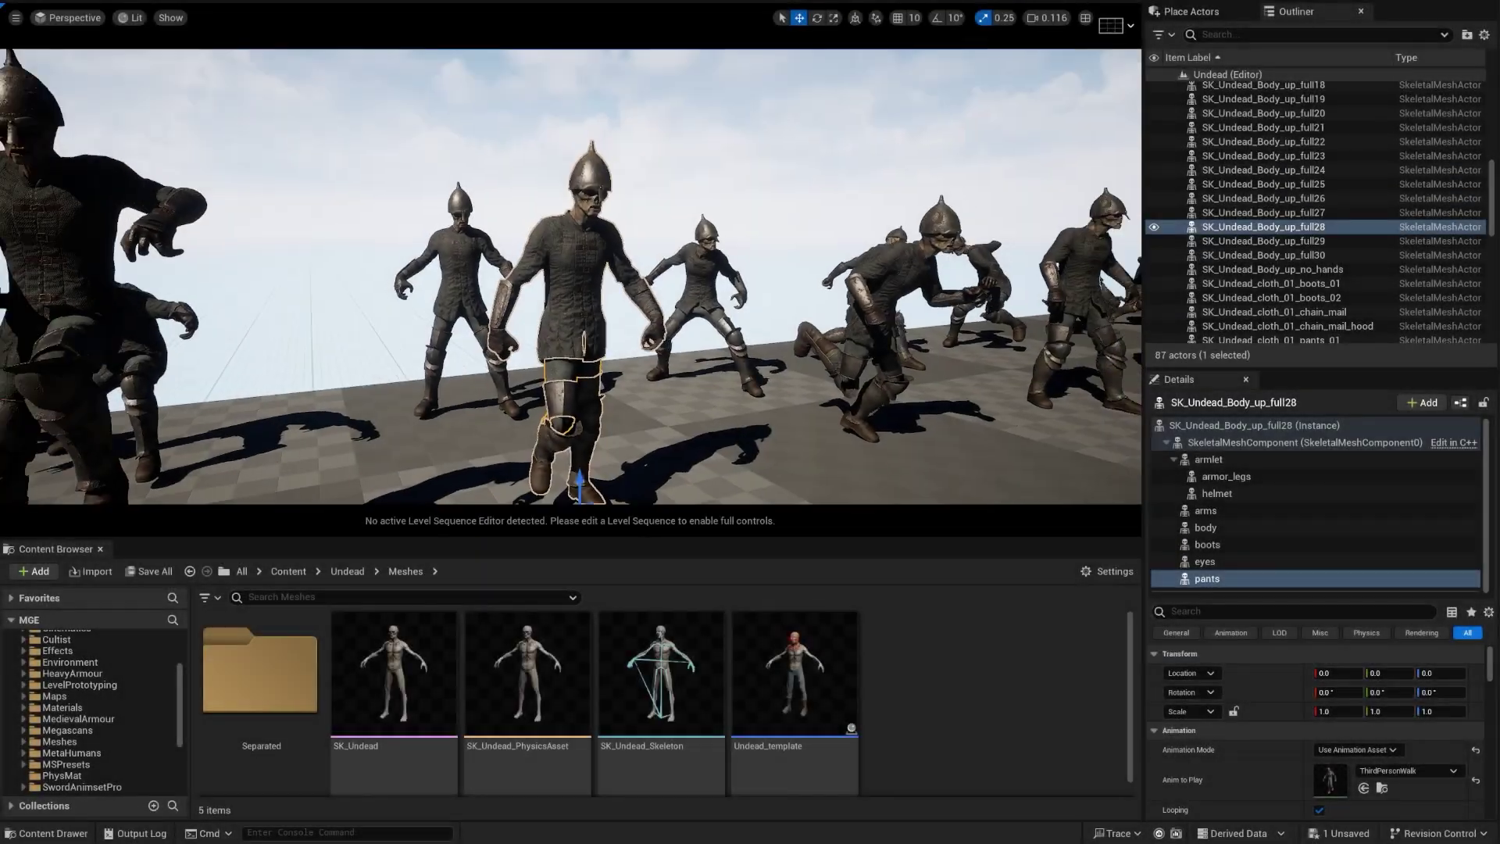
{"action": "key", "text": "s"}
{"action": "right_click_drag", "start_coordinate": [916, 338], "coordinate": [915, 338]}
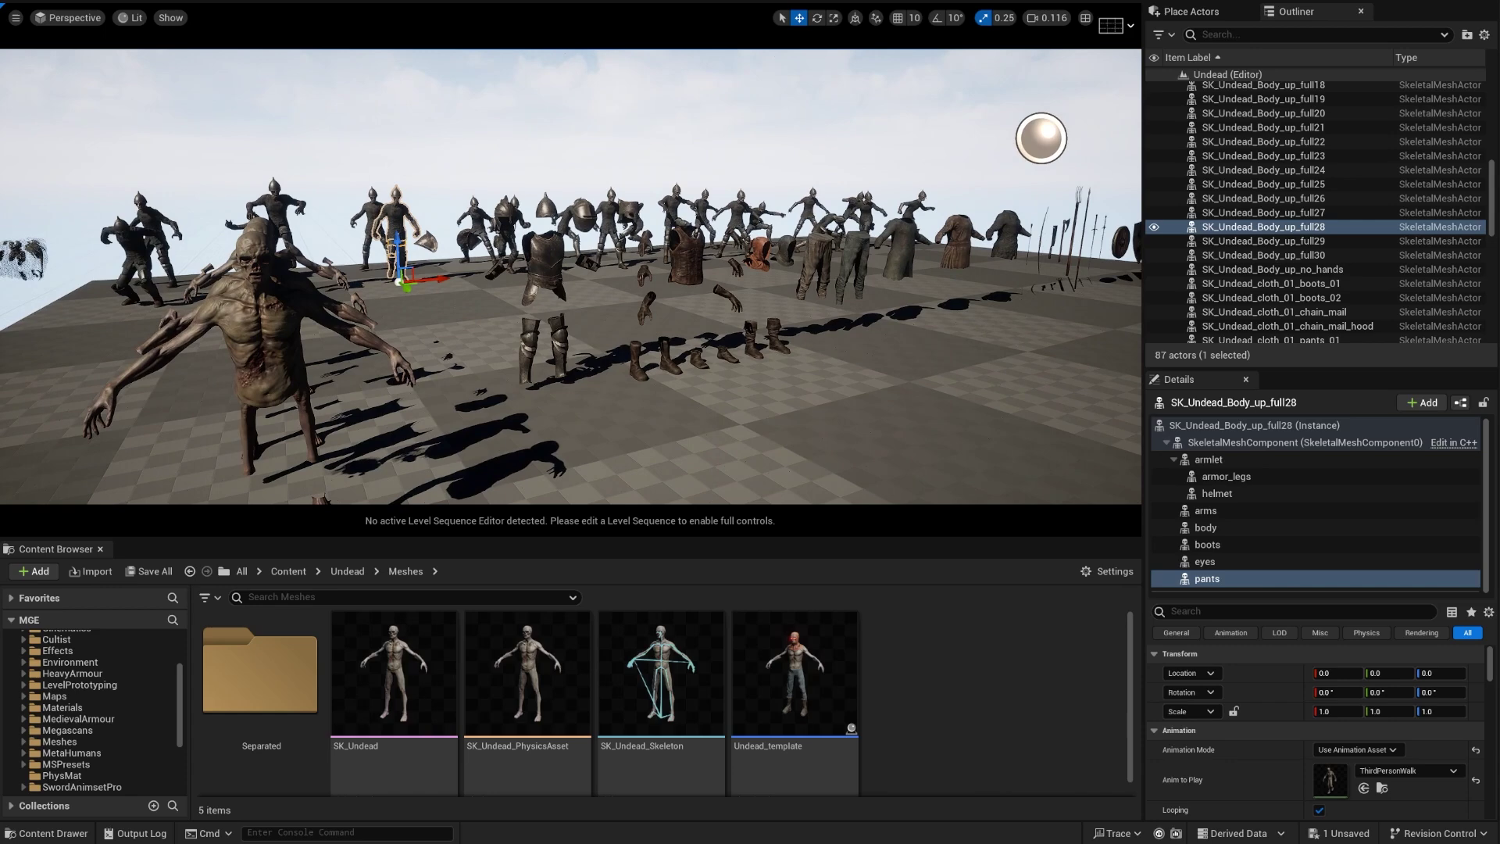
{"action": "left_click", "coordinate": [552, 260]}
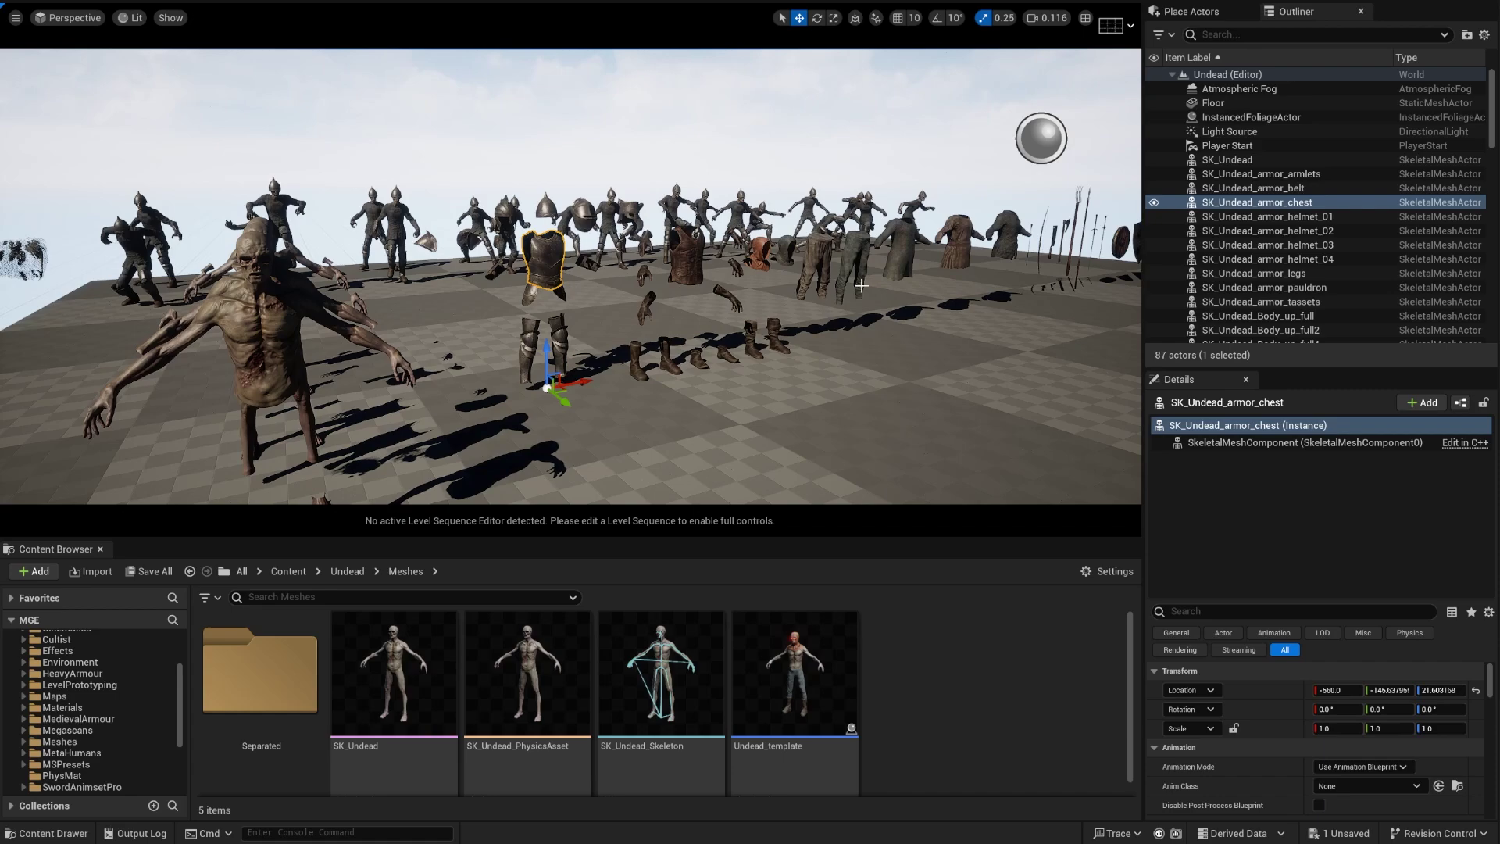
{"action": "key", "text": "w"}
Step: Examine the separate cloth pieces in the level, selecting the hood, both pants, the chain mail, the brown coat and the gilet
{"action": "right_click_drag", "start_coordinate": [677, 253], "coordinate": [928, 78]}
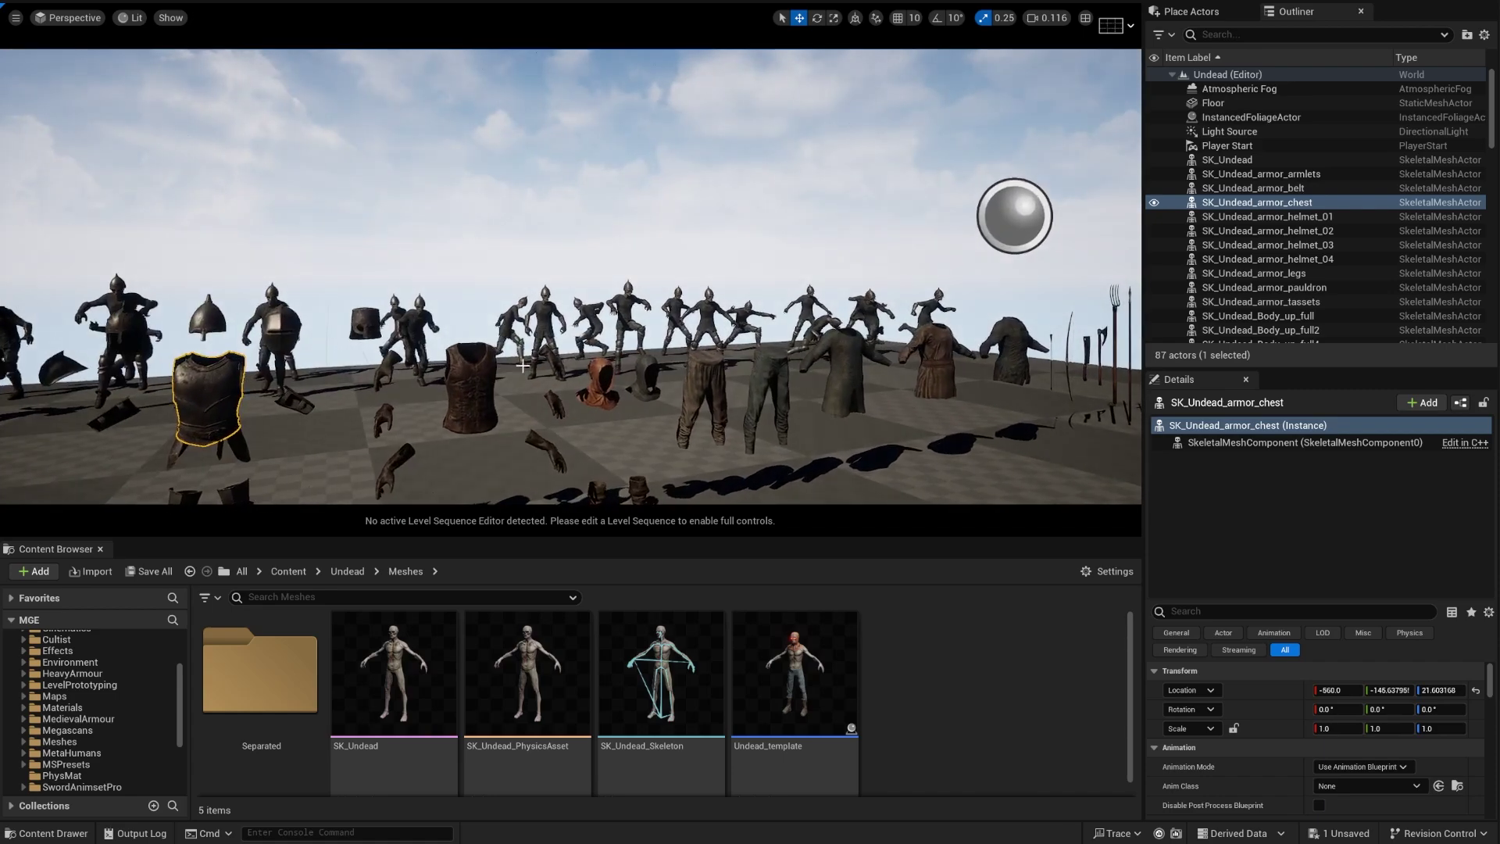
{"action": "key", "text": "h"}
{"action": "left_click", "coordinate": [495, 370]}
{"action": "left_click", "coordinate": [598, 381]}
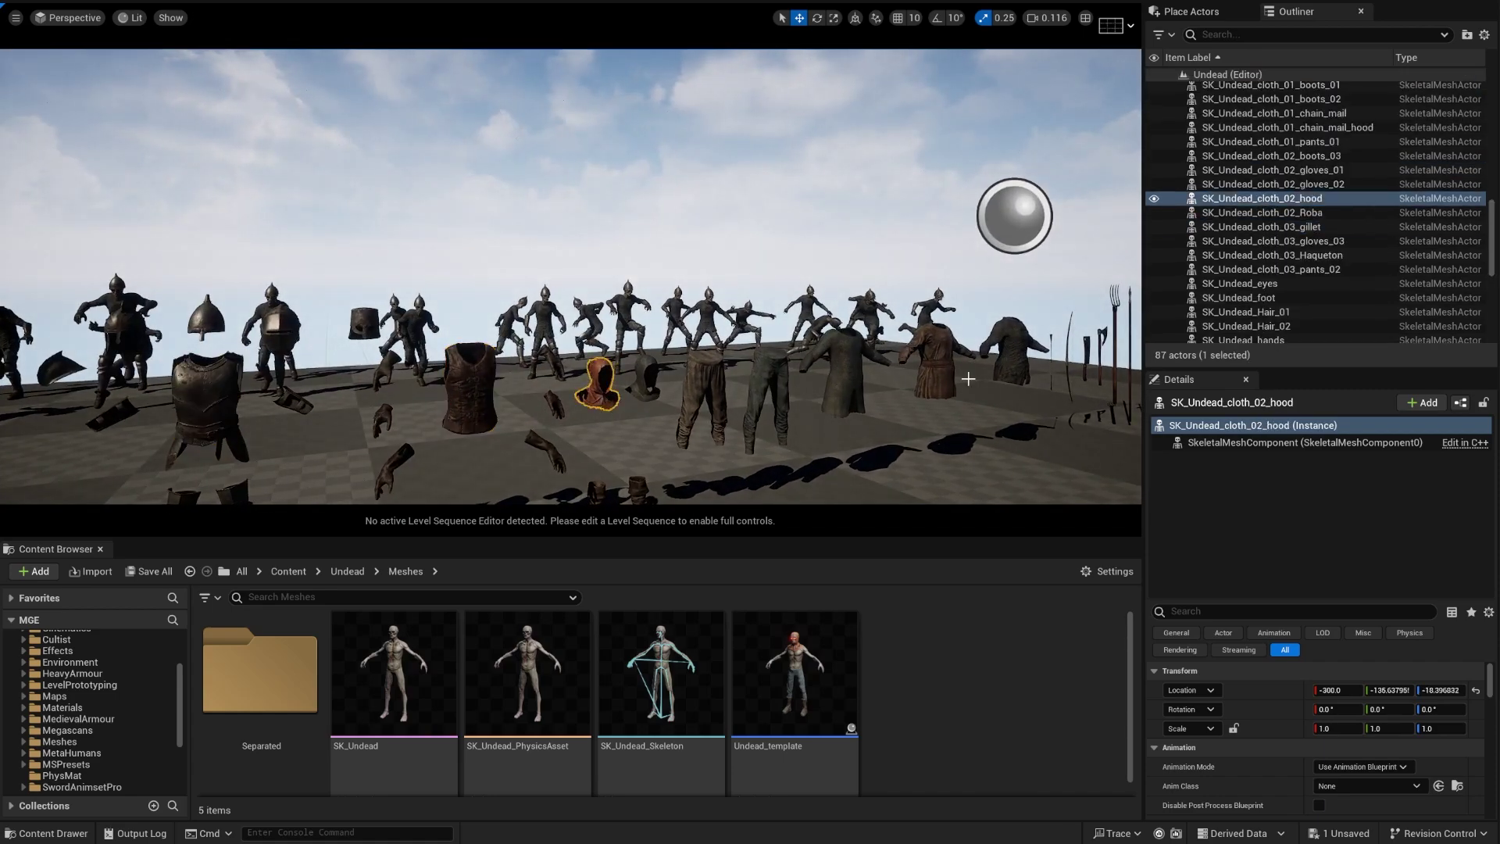
{"action": "left_click", "coordinate": [699, 386]}
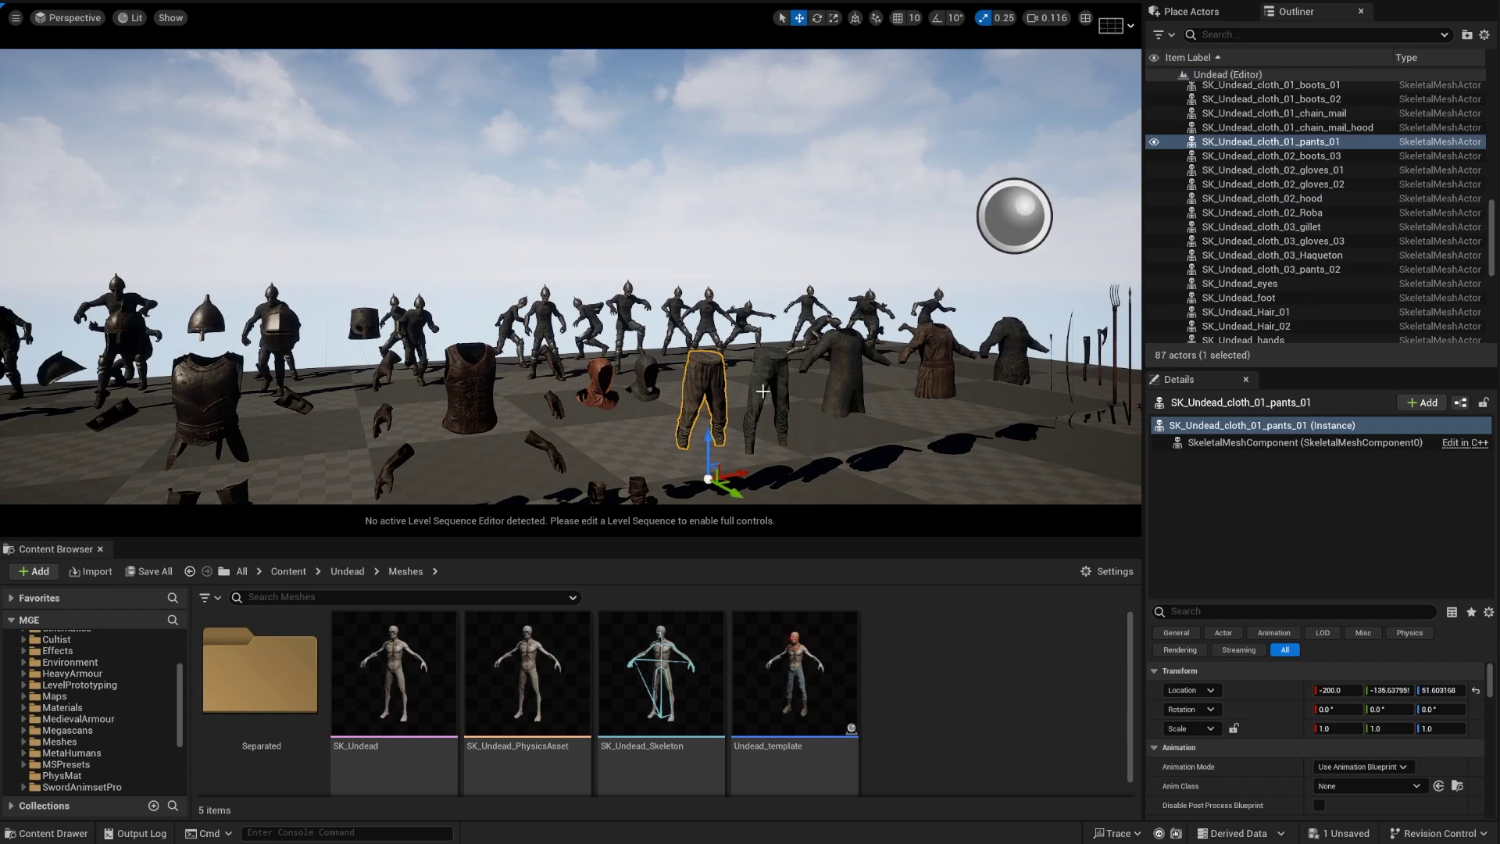
{"action": "left_click", "coordinate": [762, 392]}
{"action": "left_click", "coordinate": [850, 363]}
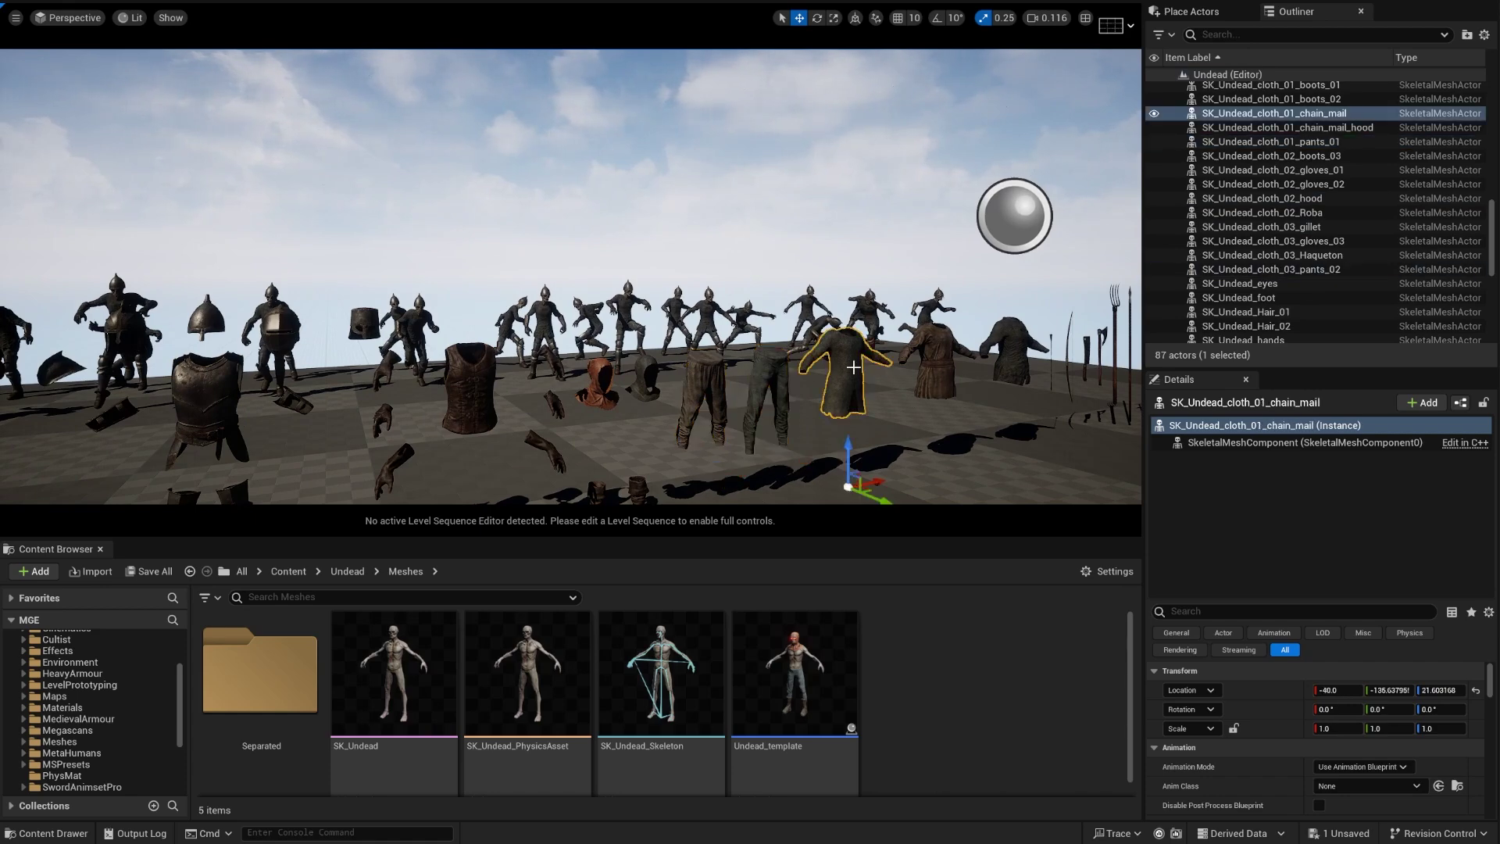
{"action": "left_click", "coordinate": [933, 375]}
{"action": "left_click", "coordinate": [472, 379]}
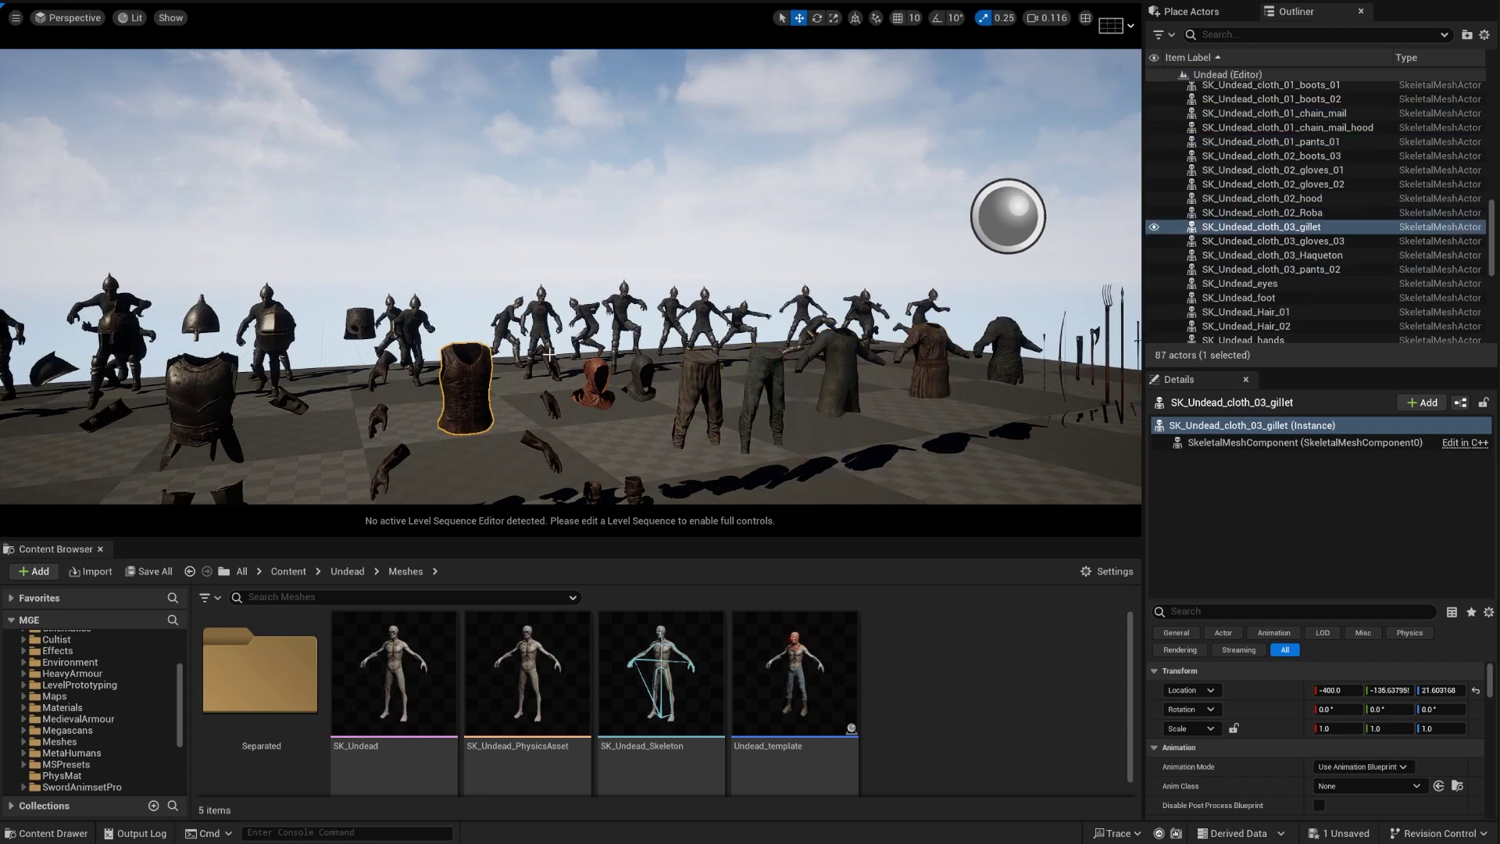
Step: Examine the armor and footwear pieces, selecting the chest armor, the leg armor and SK_Undead_cloth_01_boots_01
{"action": "right_click_drag", "start_coordinate": [578, 295], "coordinate": [461, 359]}
{"action": "left_click", "coordinate": [629, 261]}
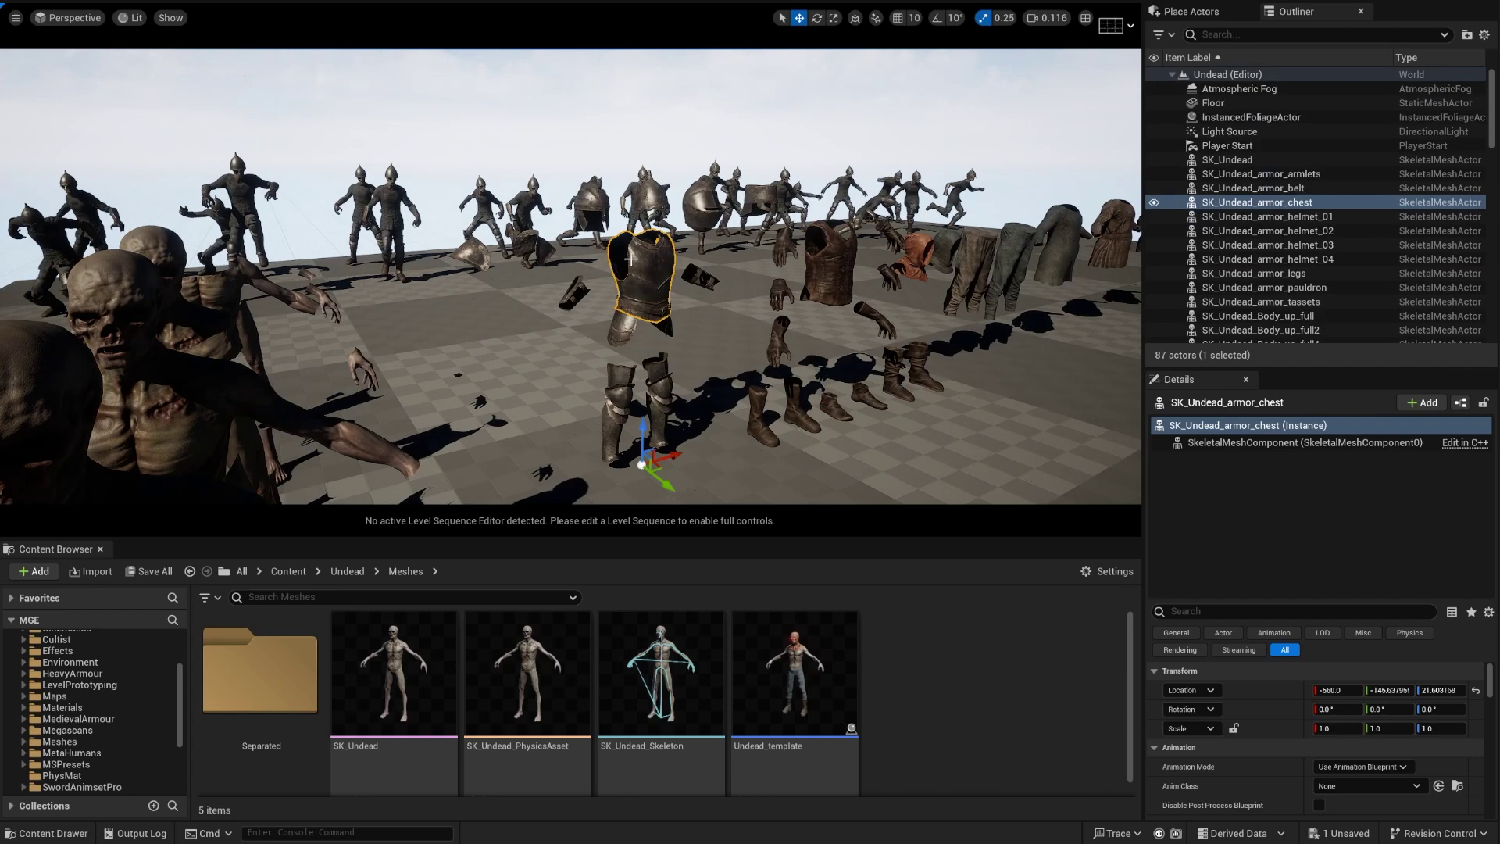
{"action": "left_click", "coordinate": [627, 376]}
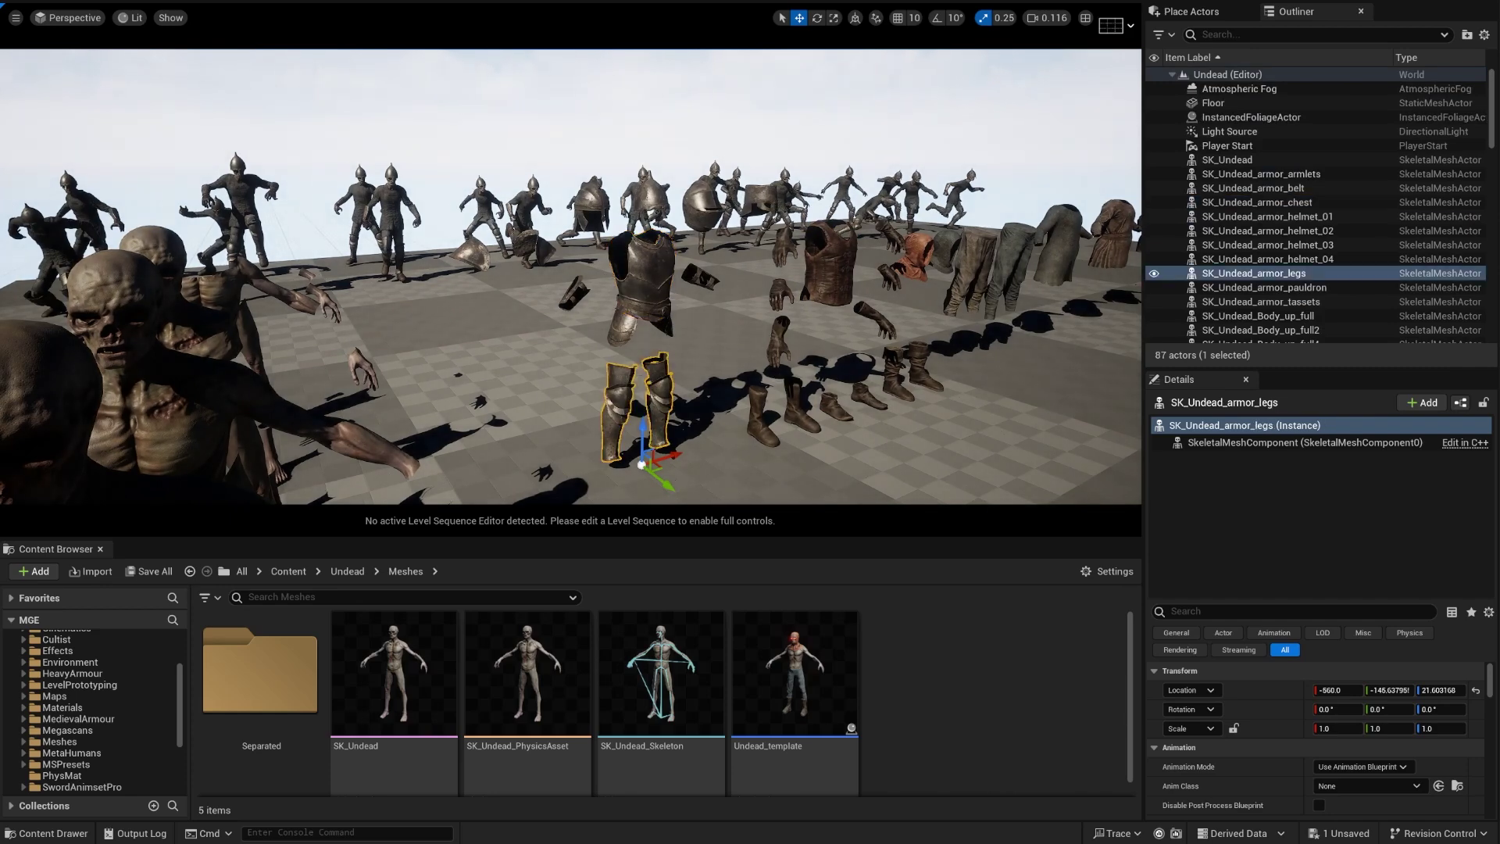
{"action": "right_click_drag", "start_coordinate": [744, 399], "coordinate": [874, 337]}
{"action": "left_click", "coordinate": [754, 399]}
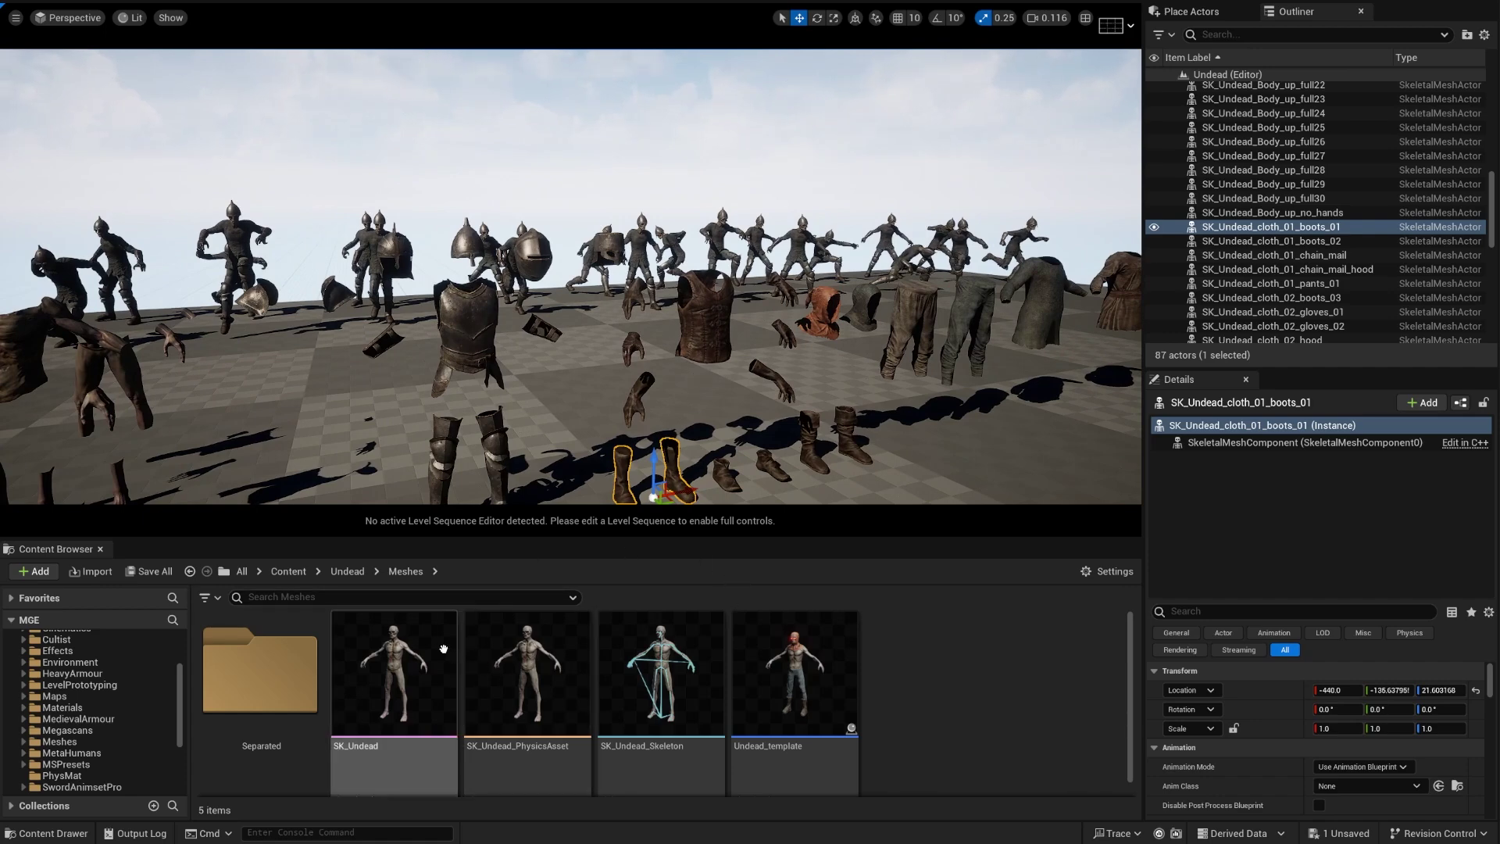
Step: Create an Actor Blueprint class named Undead_tutorial in the Undead Meshes folder and open it for editing
{"action": "left_click", "coordinate": [395, 674]}
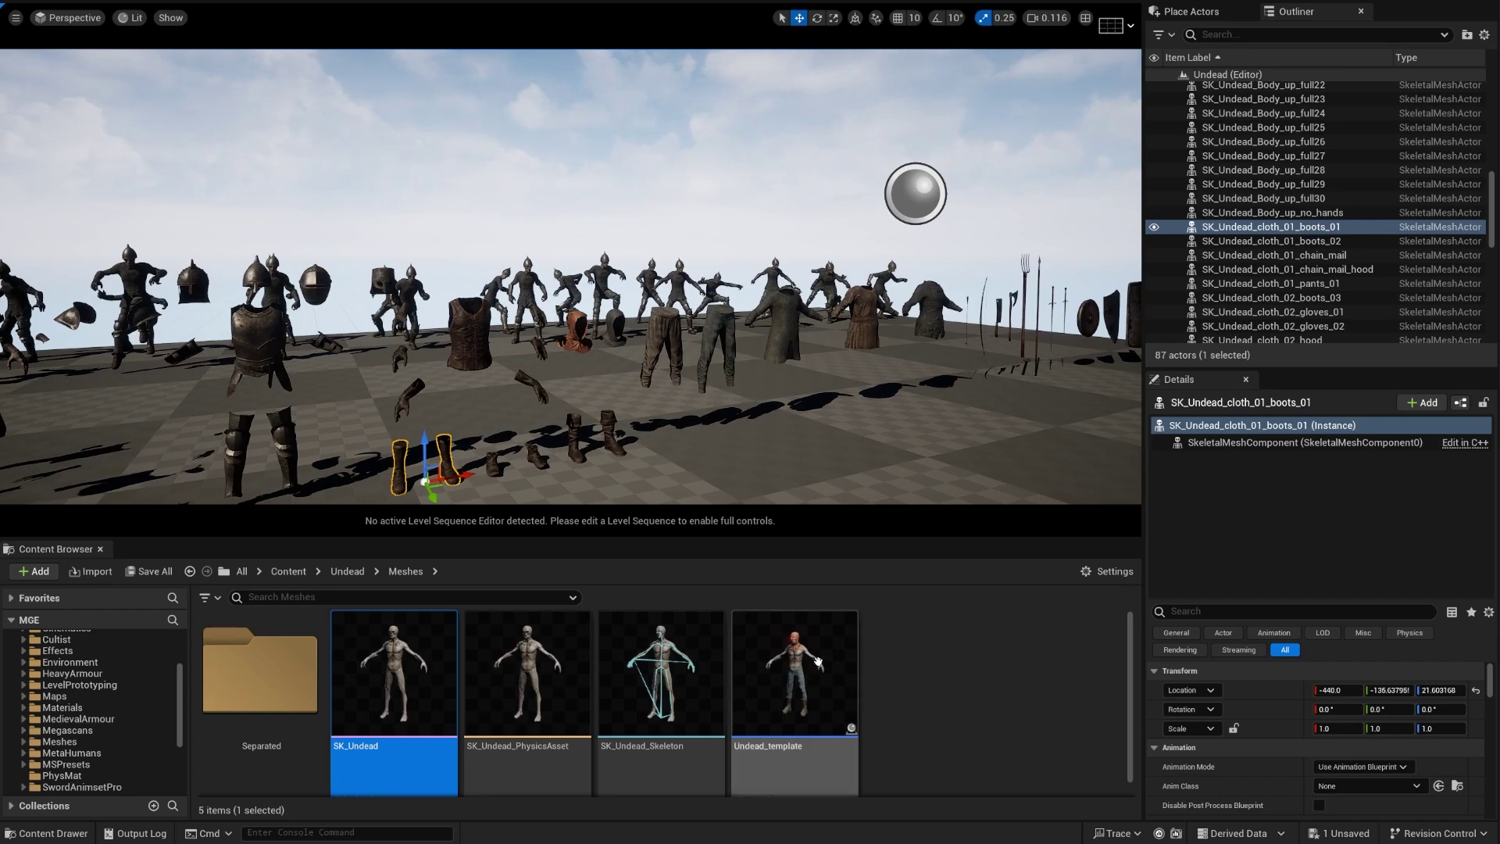
{"action": "right_click", "coordinate": [913, 622]}
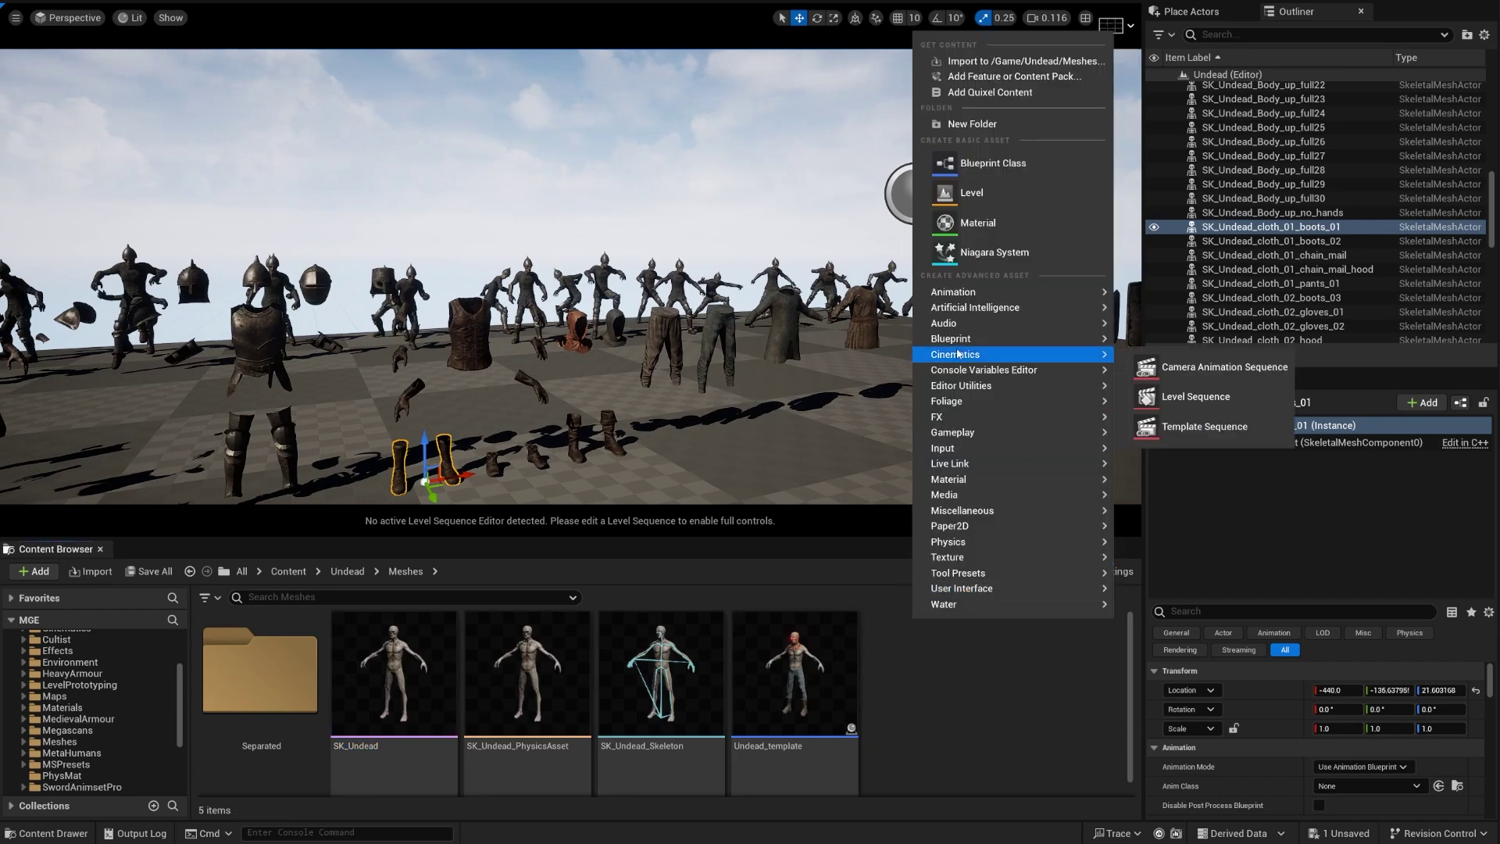
{"action": "left_click", "coordinate": [968, 163]}
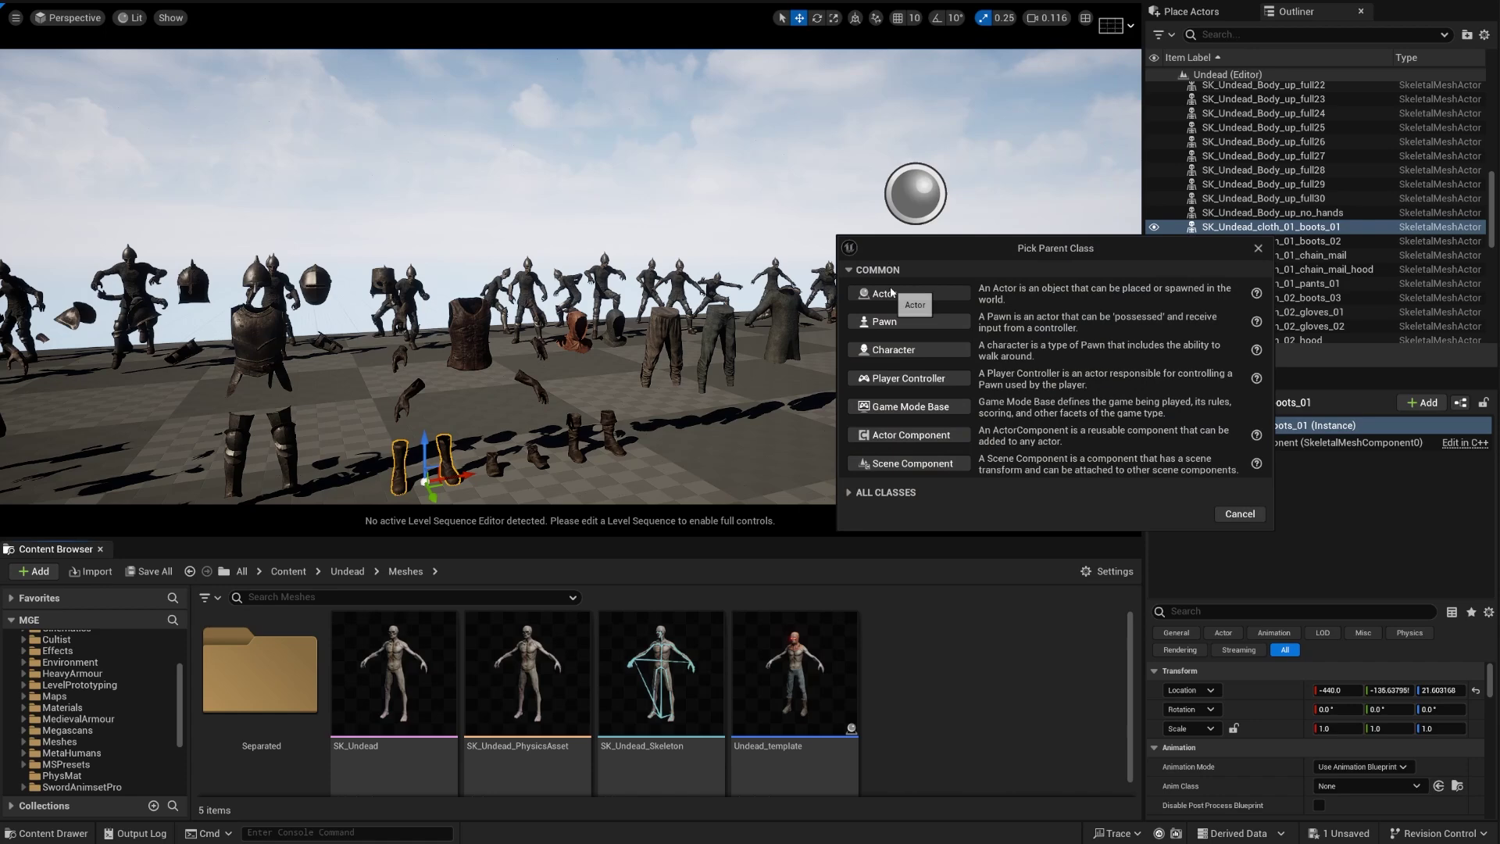
{"action": "left_click", "coordinate": [908, 293]}
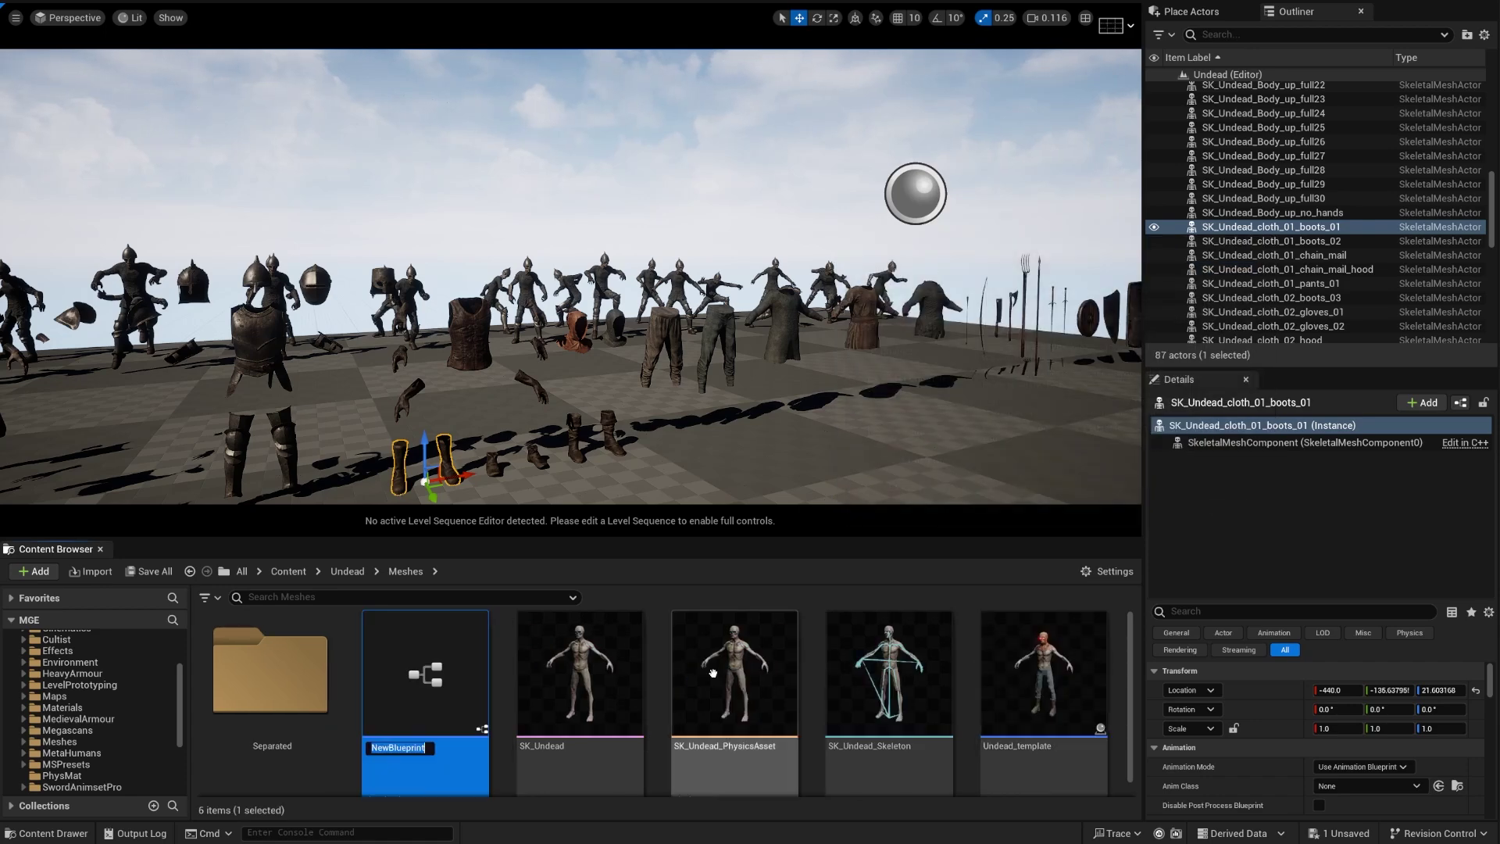
{"action": "type", "text": "Undead_t"}
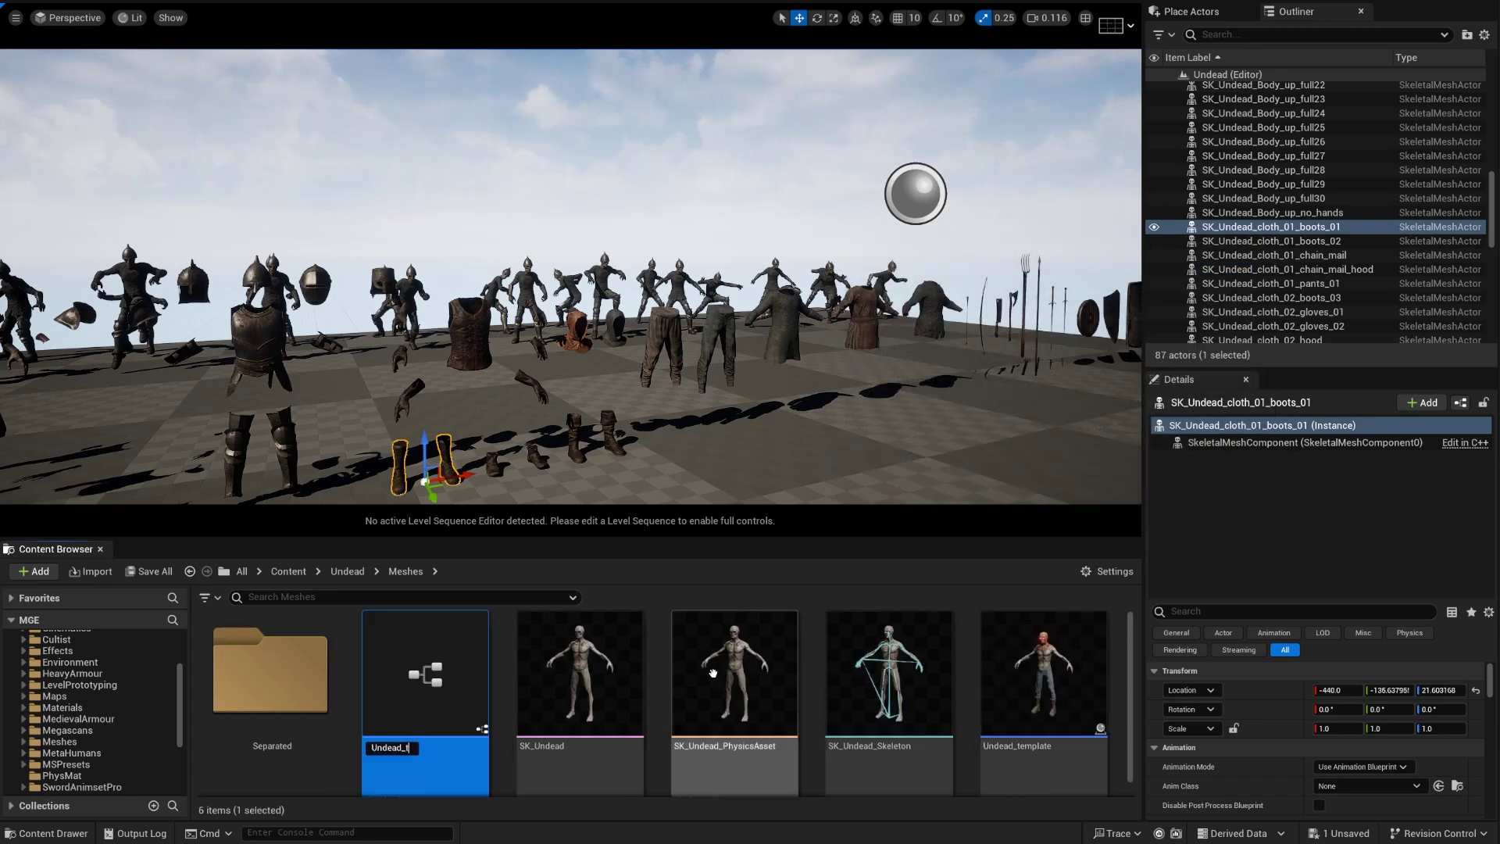
{"action": "type", "text": "utorial"}
{"action": "key", "text": "Return"}
{"action": "double_click", "coordinate": [1044, 680]}
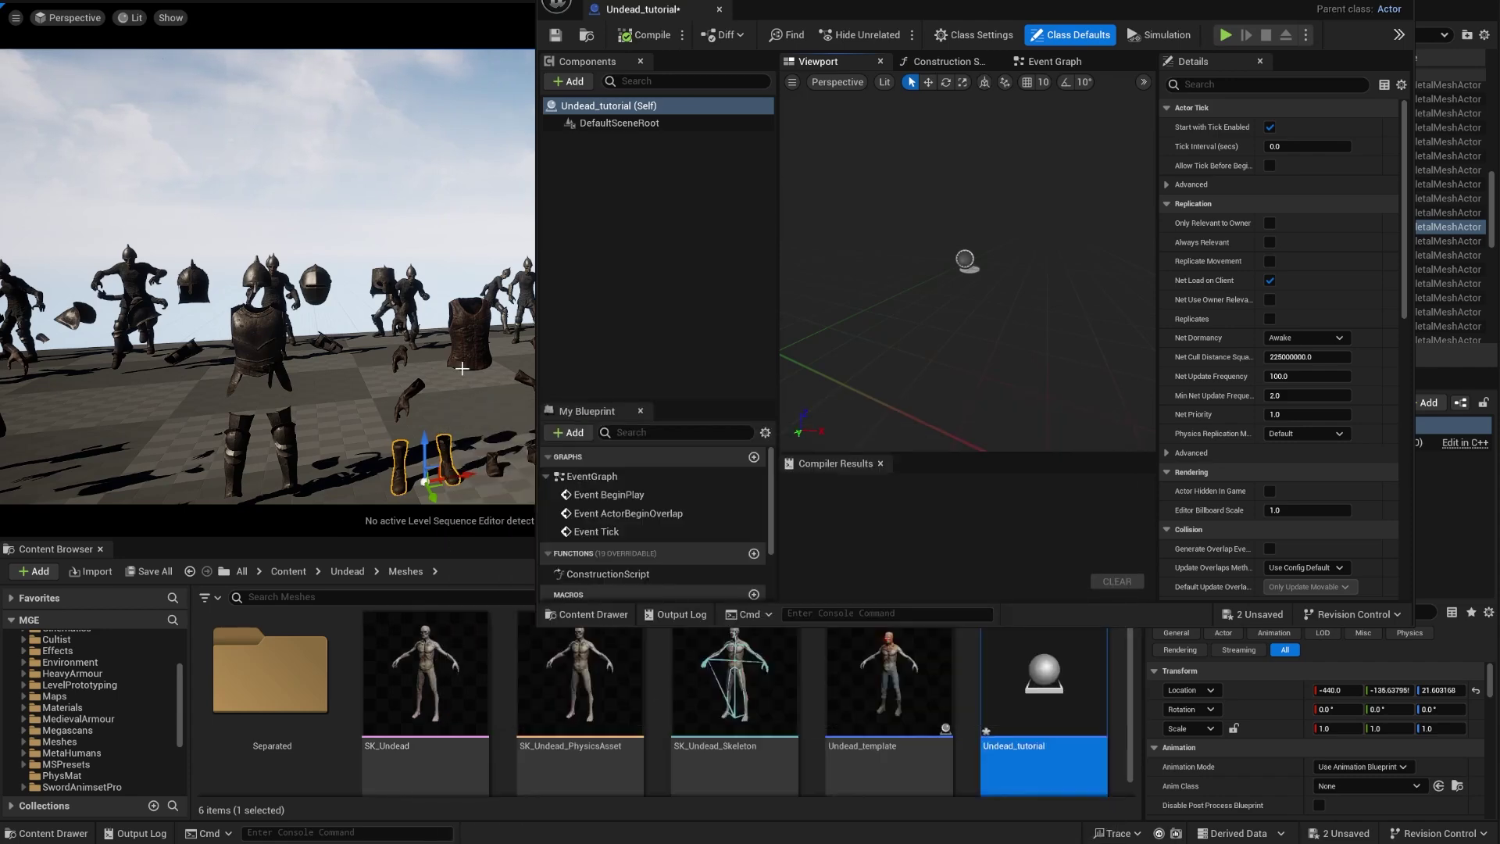
Step: Add the SK_Undead skeletal mesh as a component under DefaultSceneRoot in the Undead_tutorial Blueprint
{"action": "key", "text": "s"}
{"action": "right_click_drag", "start_coordinate": [336, 328], "coordinate": [415, 355]}
{"action": "key", "text": "w"}
{"action": "key", "text": "d"}
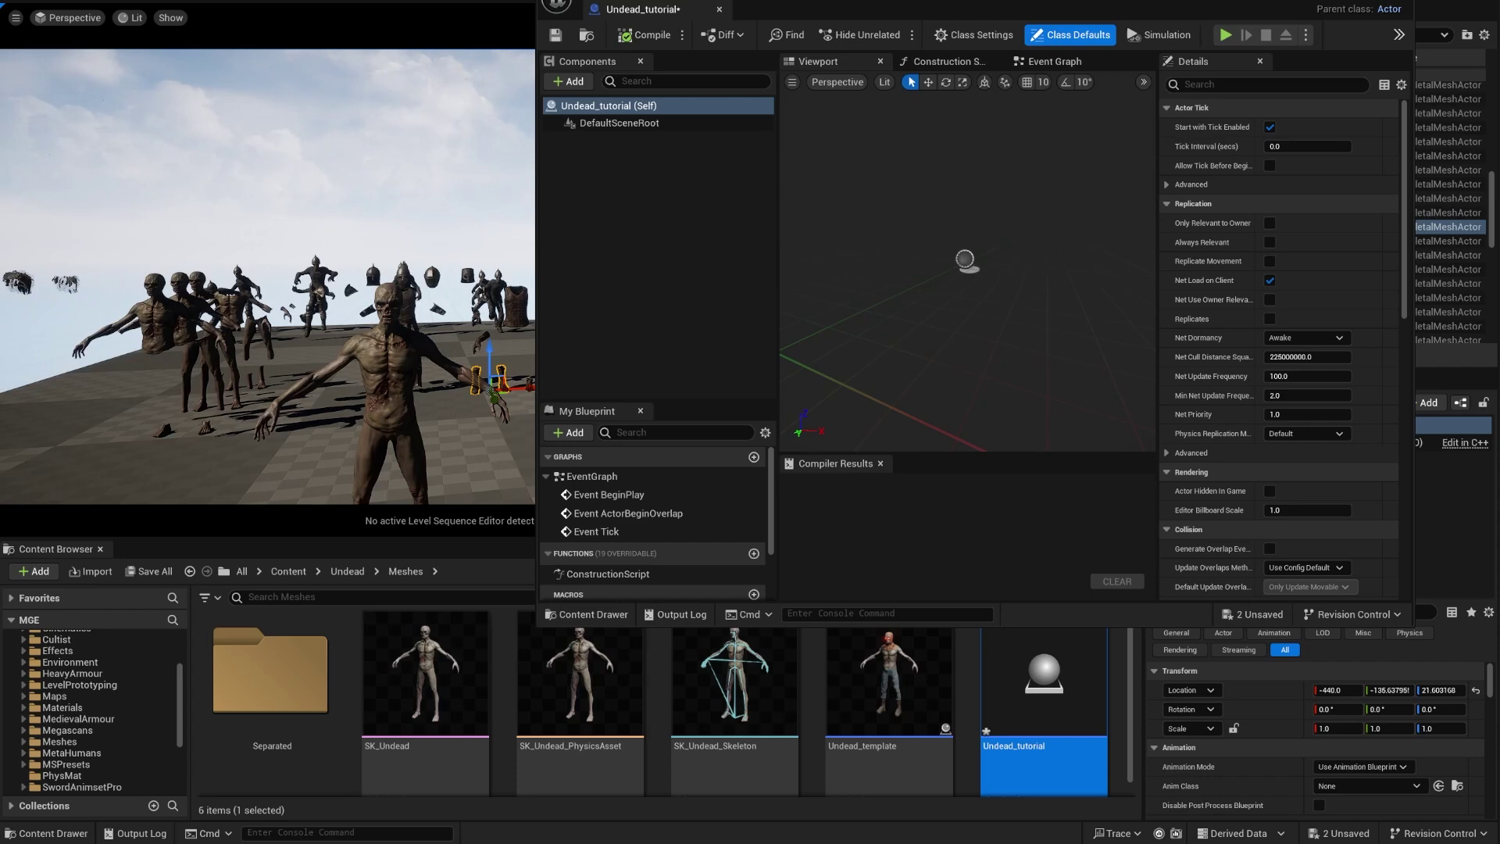
{"action": "right_click_drag", "start_coordinate": [283, 322], "coordinate": [283, 323]}
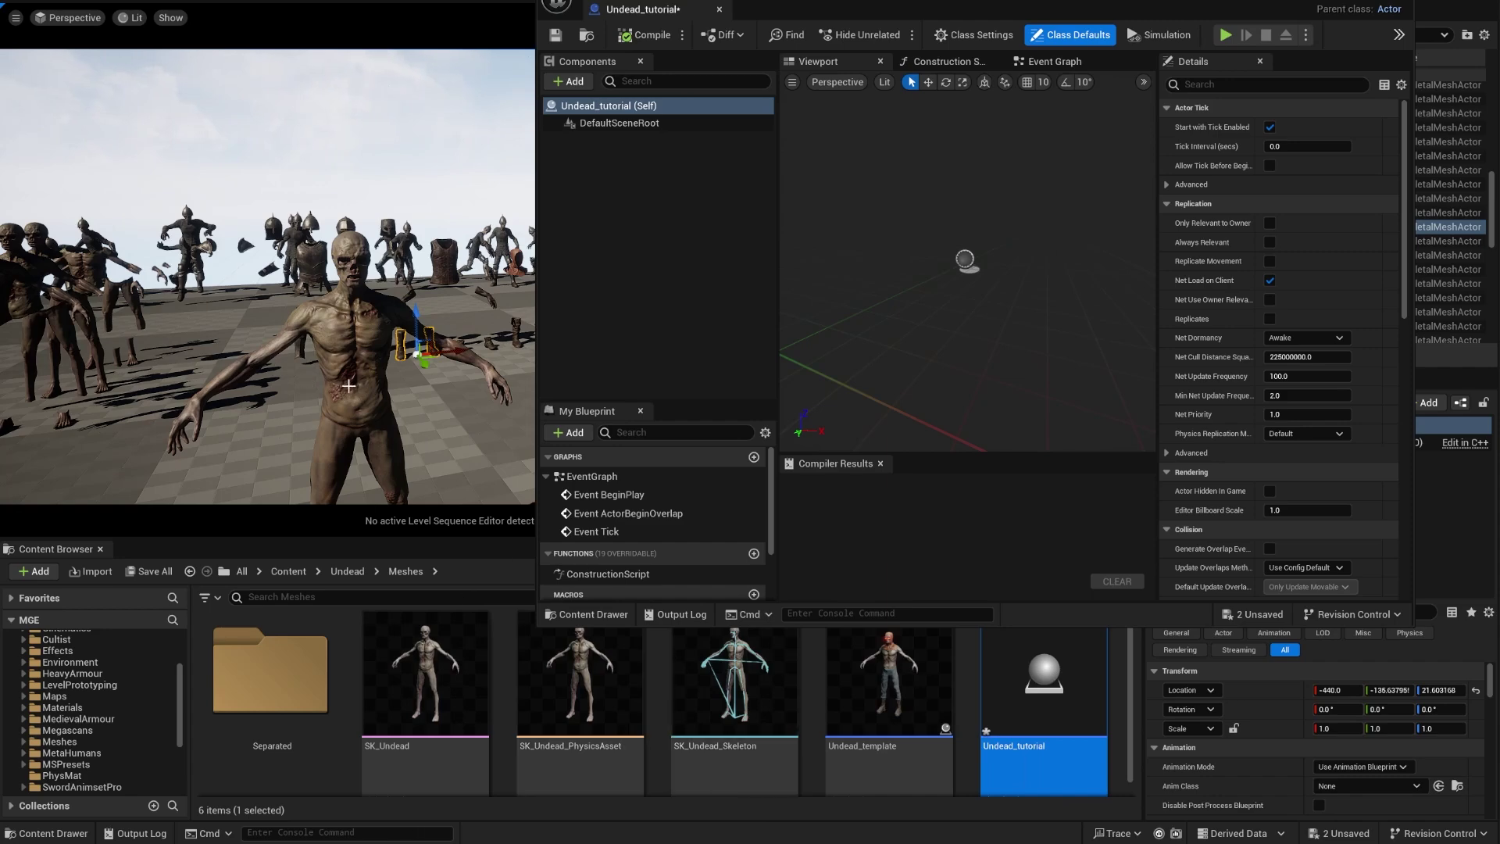
{"action": "right_click_drag", "start_coordinate": [430, 421], "coordinate": [436, 469]}
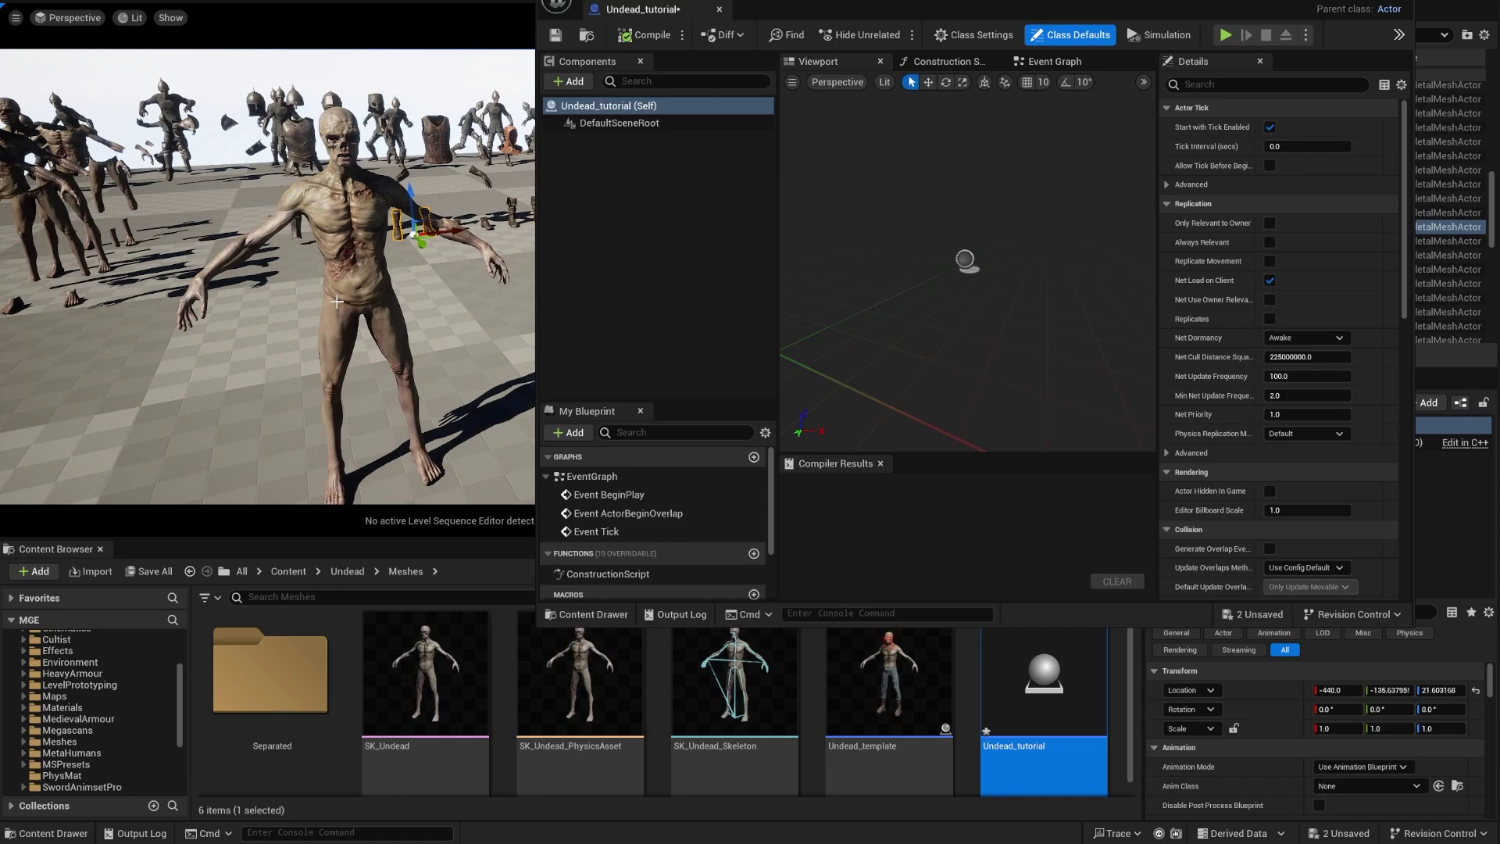
{"action": "left_click_drag", "start_coordinate": [415, 694], "coordinate": [656, 129]}
{"action": "right_click_drag", "start_coordinate": [1021, 259], "coordinate": [1021, 437]}
{"action": "scroll", "coordinate": [1002, 327], "scroll_direction": "up", "scroll_amount": 2}
{"action": "scroll", "coordinate": [1001, 327], "scroll_direction": "up", "scroll_amount": 4}
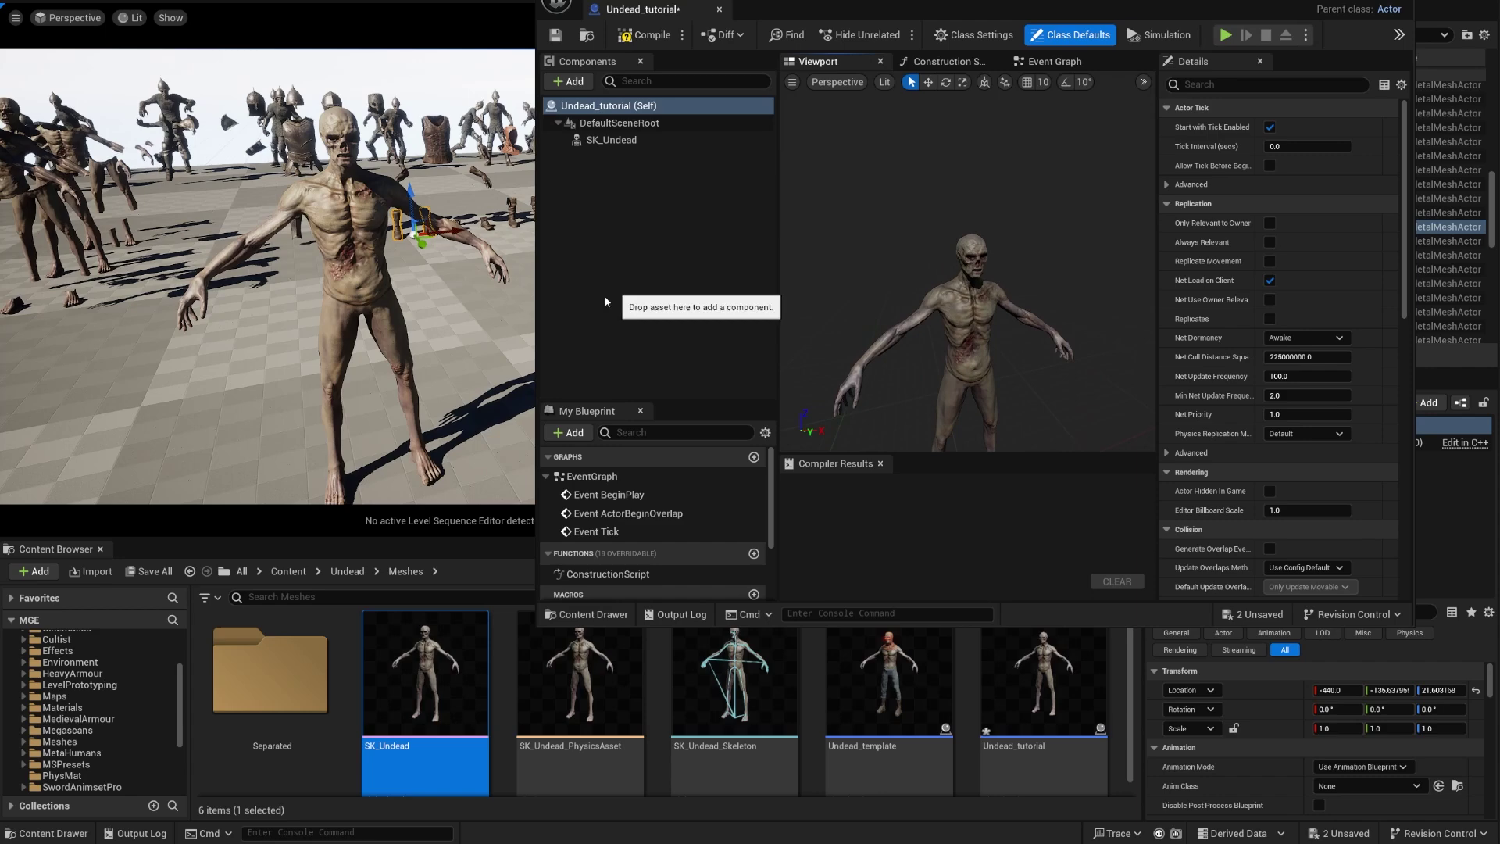
Step: Add SK_Undead_armor_chest and SK_Undead_armor_helmet_03 from the Separated armor meshes as components of the Undead_tutorial Blueprint
{"action": "double_click", "coordinate": [287, 706]}
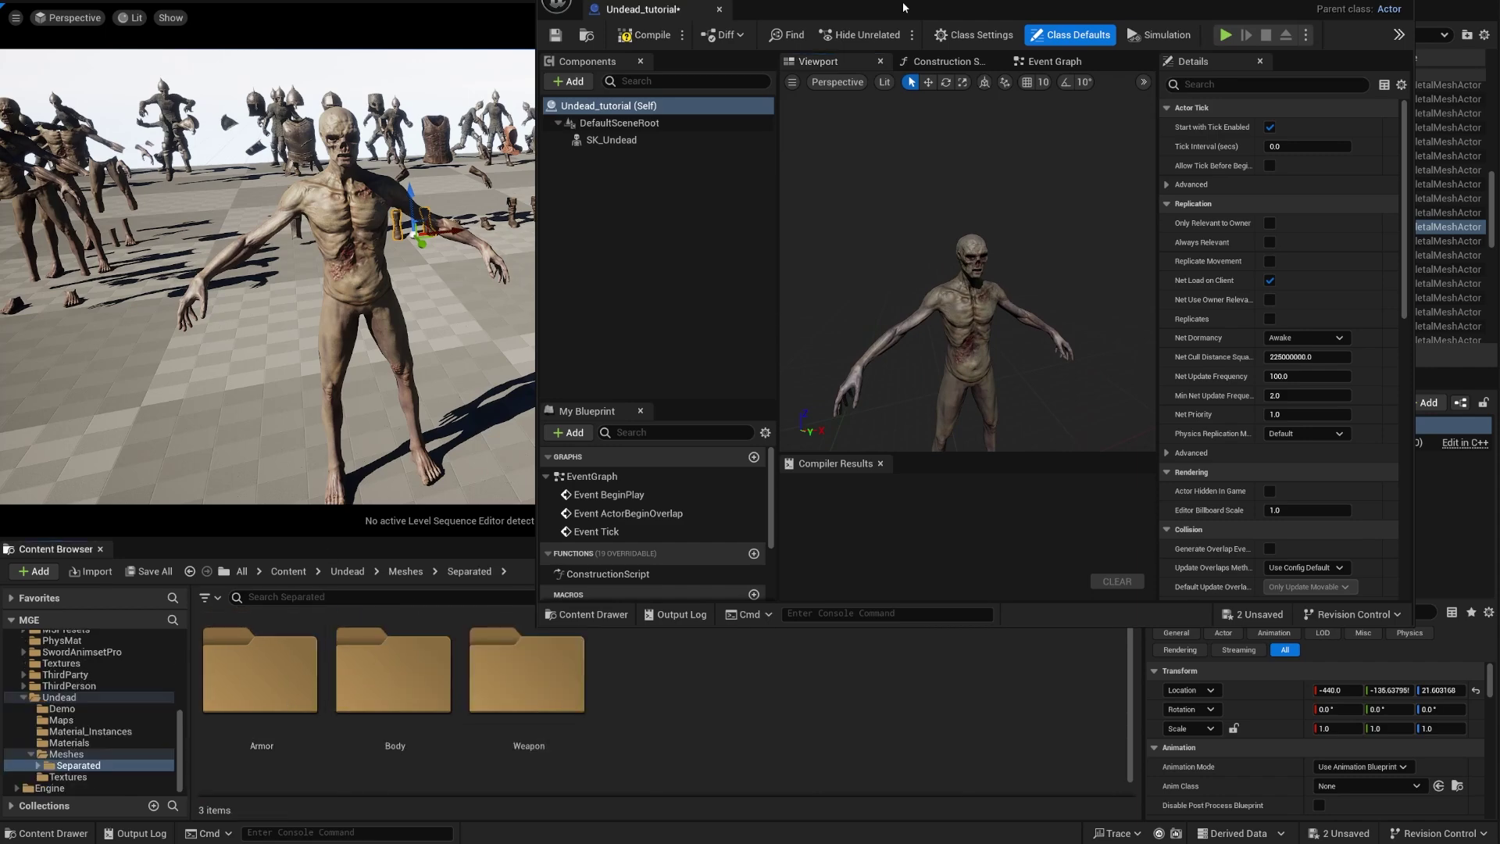
{"action": "left_click_drag", "start_coordinate": [945, 6], "coordinate": [950, 0]}
{"action": "double_click", "coordinate": [393, 672]}
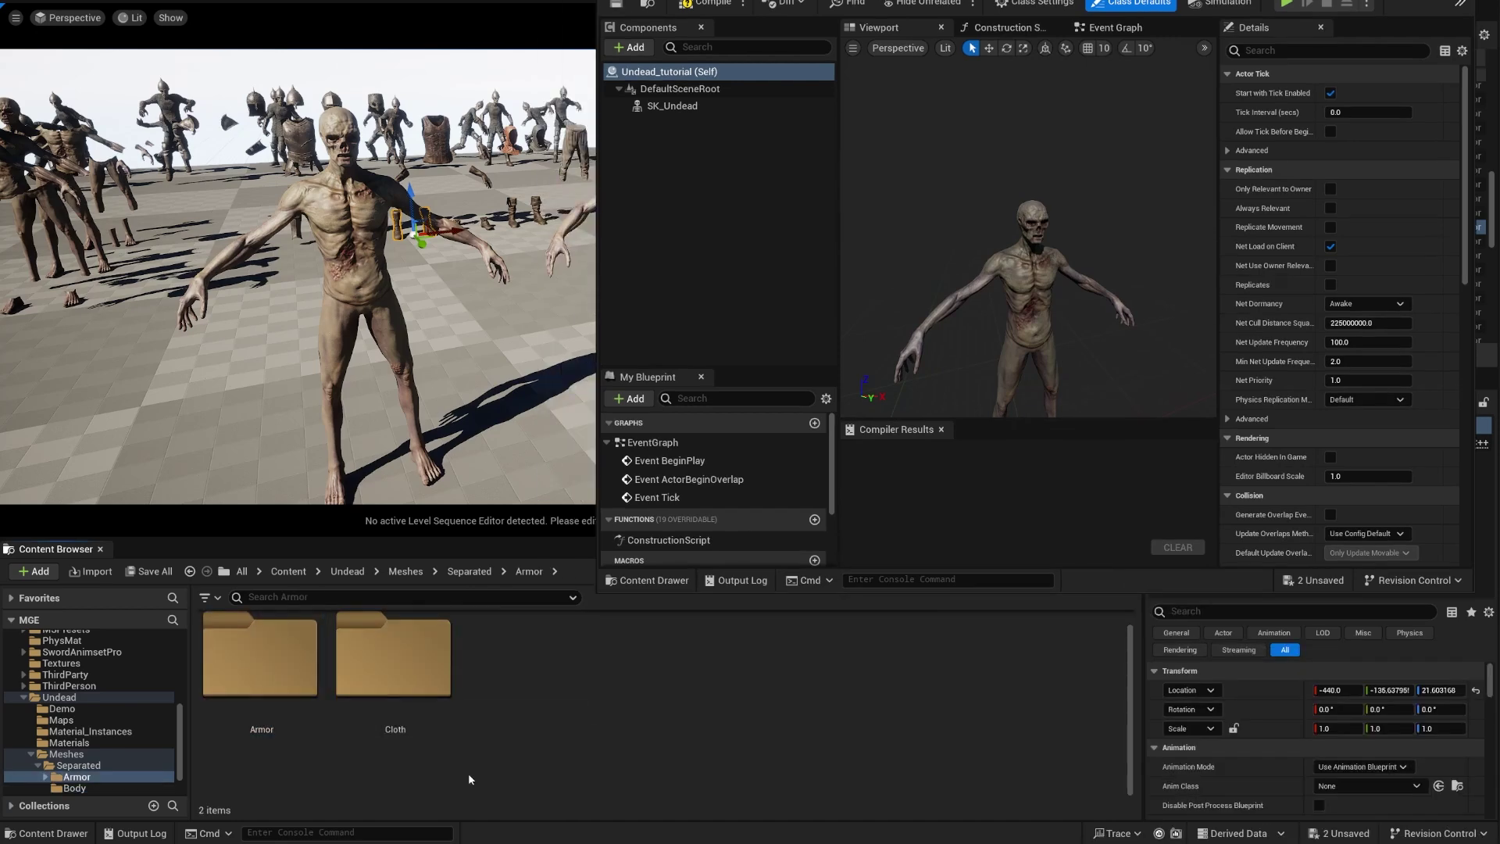
{"action": "double_click", "coordinate": [271, 693]}
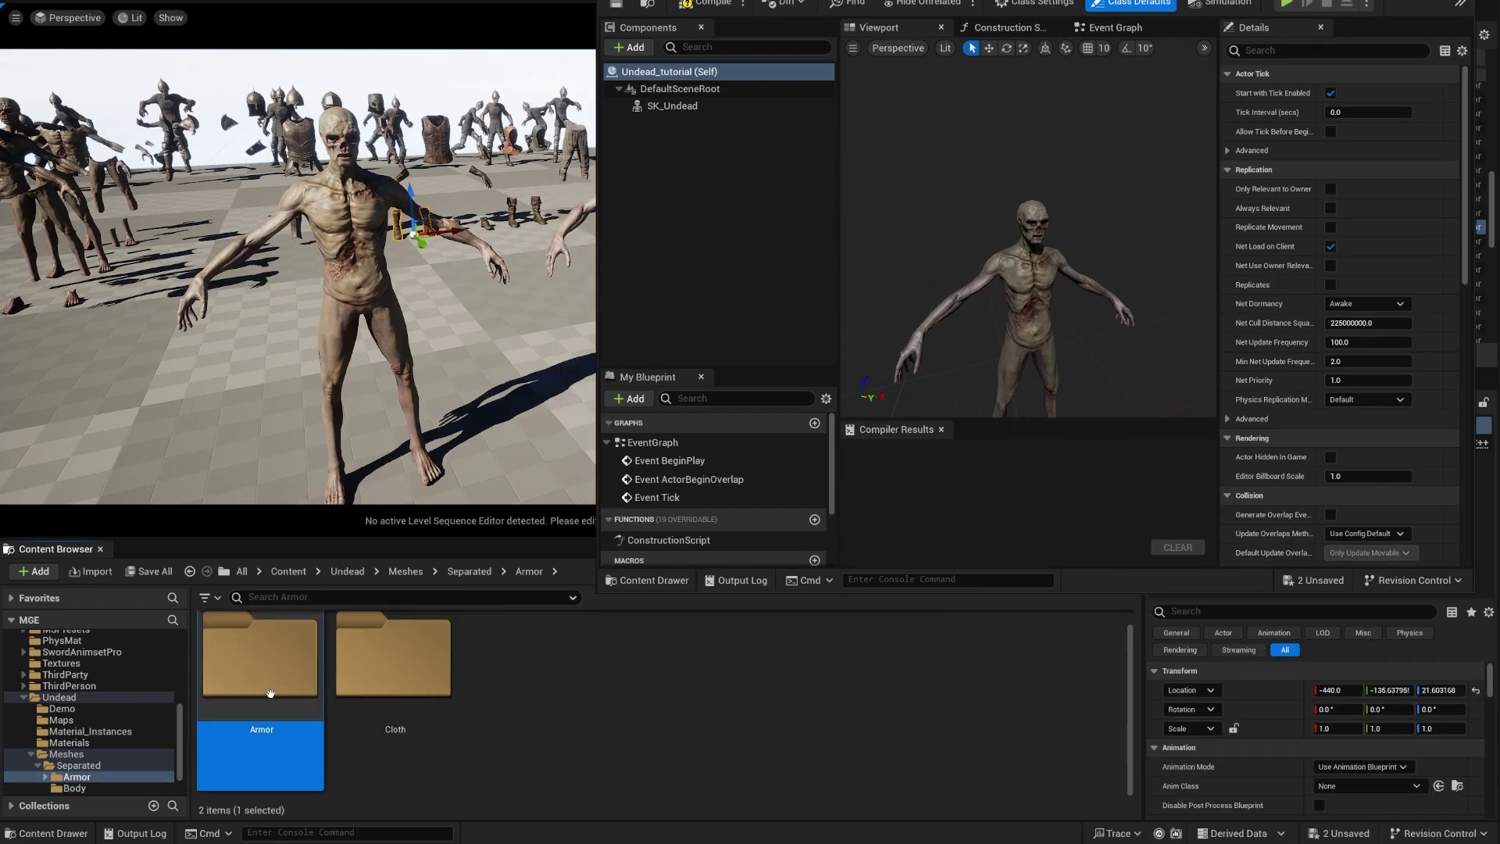
{"action": "left_click_drag", "start_coordinate": [539, 684], "coordinate": [727, 108]}
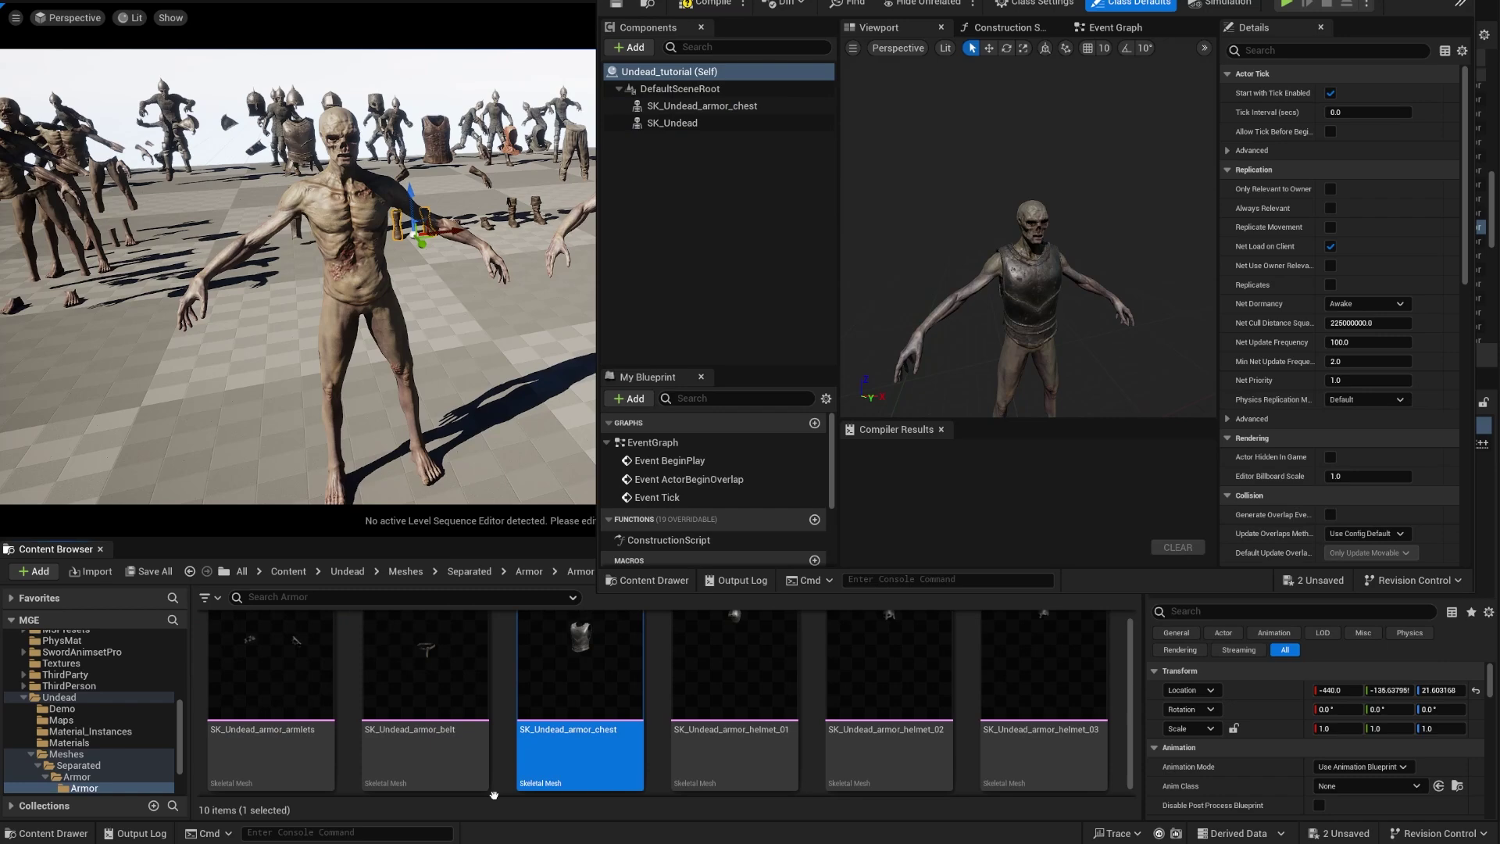
{"action": "scroll", "coordinate": [859, 703], "scroll_direction": "up", "scroll_amount": 1}
{"action": "left_click_drag", "start_coordinate": [1043, 688], "coordinate": [672, 88]}
Step: Make SK_Undead the Blueprint's root component in place of DefaultSceneRoot, with the helmet and chest armor parented under it
{"action": "left_click", "coordinate": [714, 107]}
{"action": "left_click", "coordinate": [713, 123], "text": "ctrl"}
{"action": "left_click", "coordinate": [744, 230]}
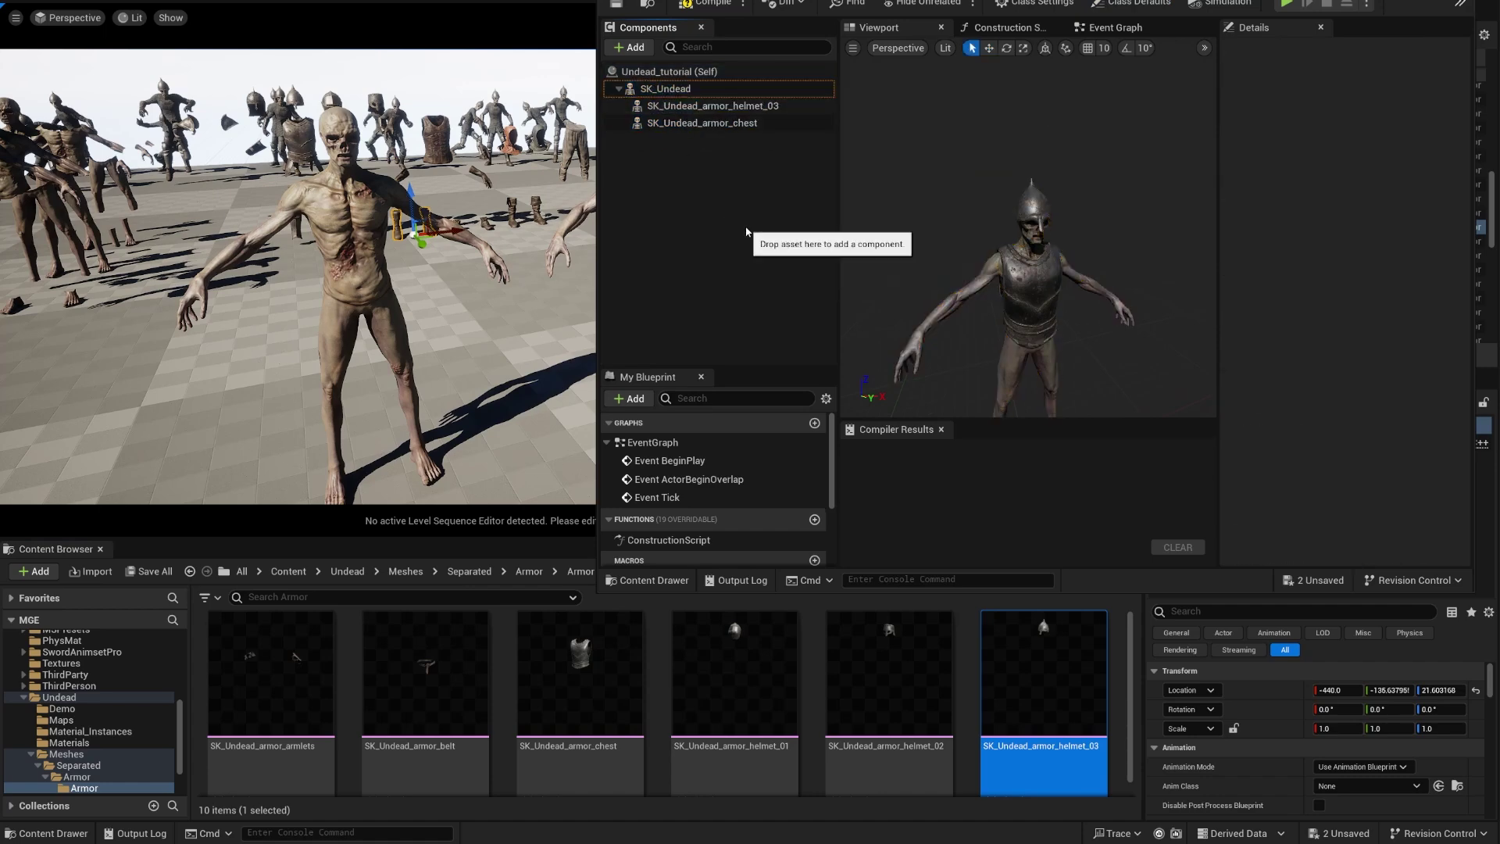
{"action": "right_click_drag", "start_coordinate": [992, 300], "coordinate": [1039, 351]}
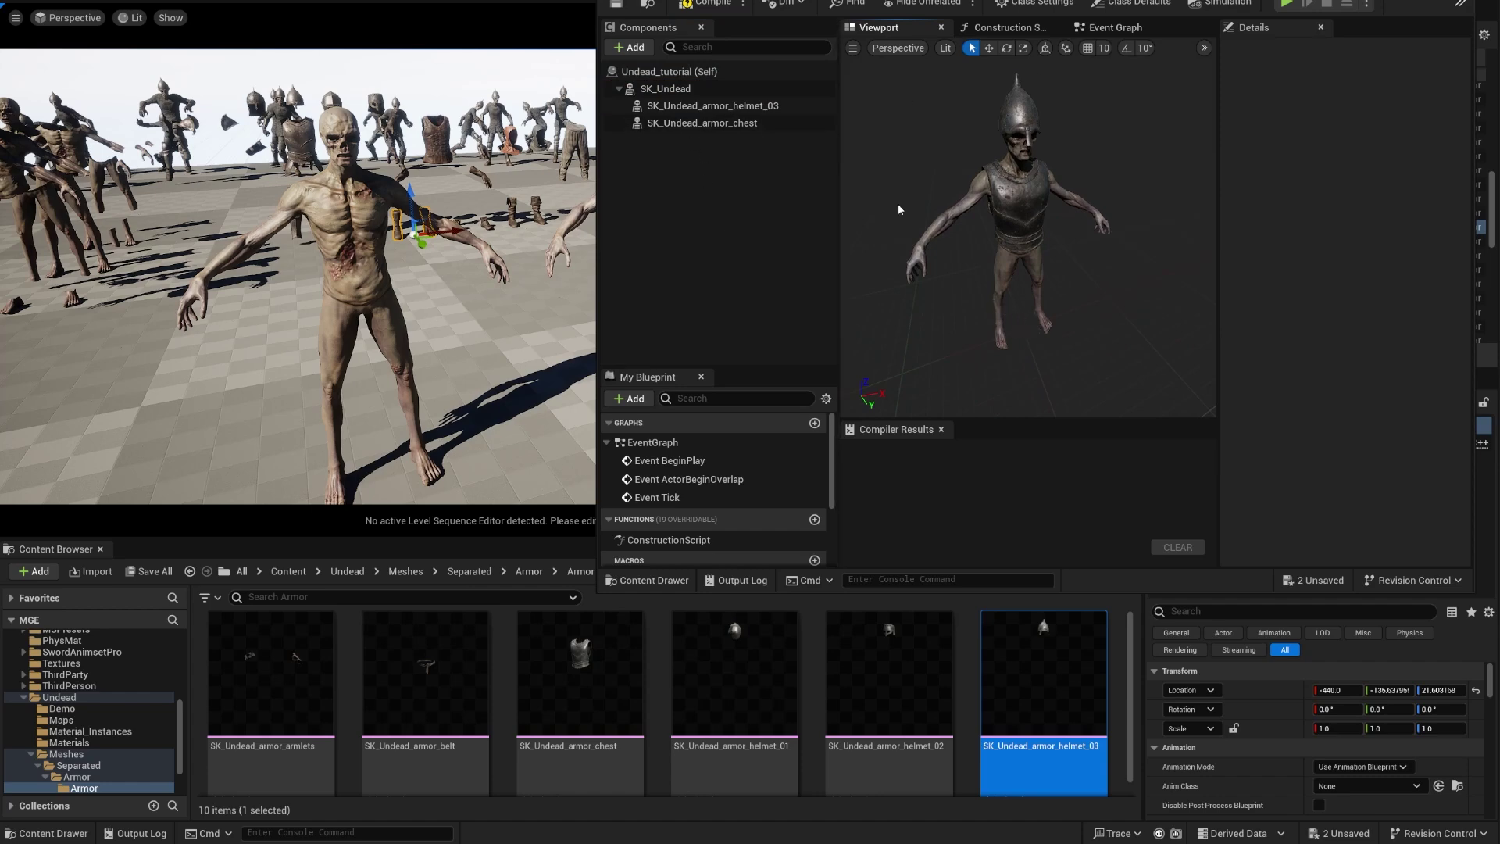
{"action": "left_click", "coordinate": [668, 89]}
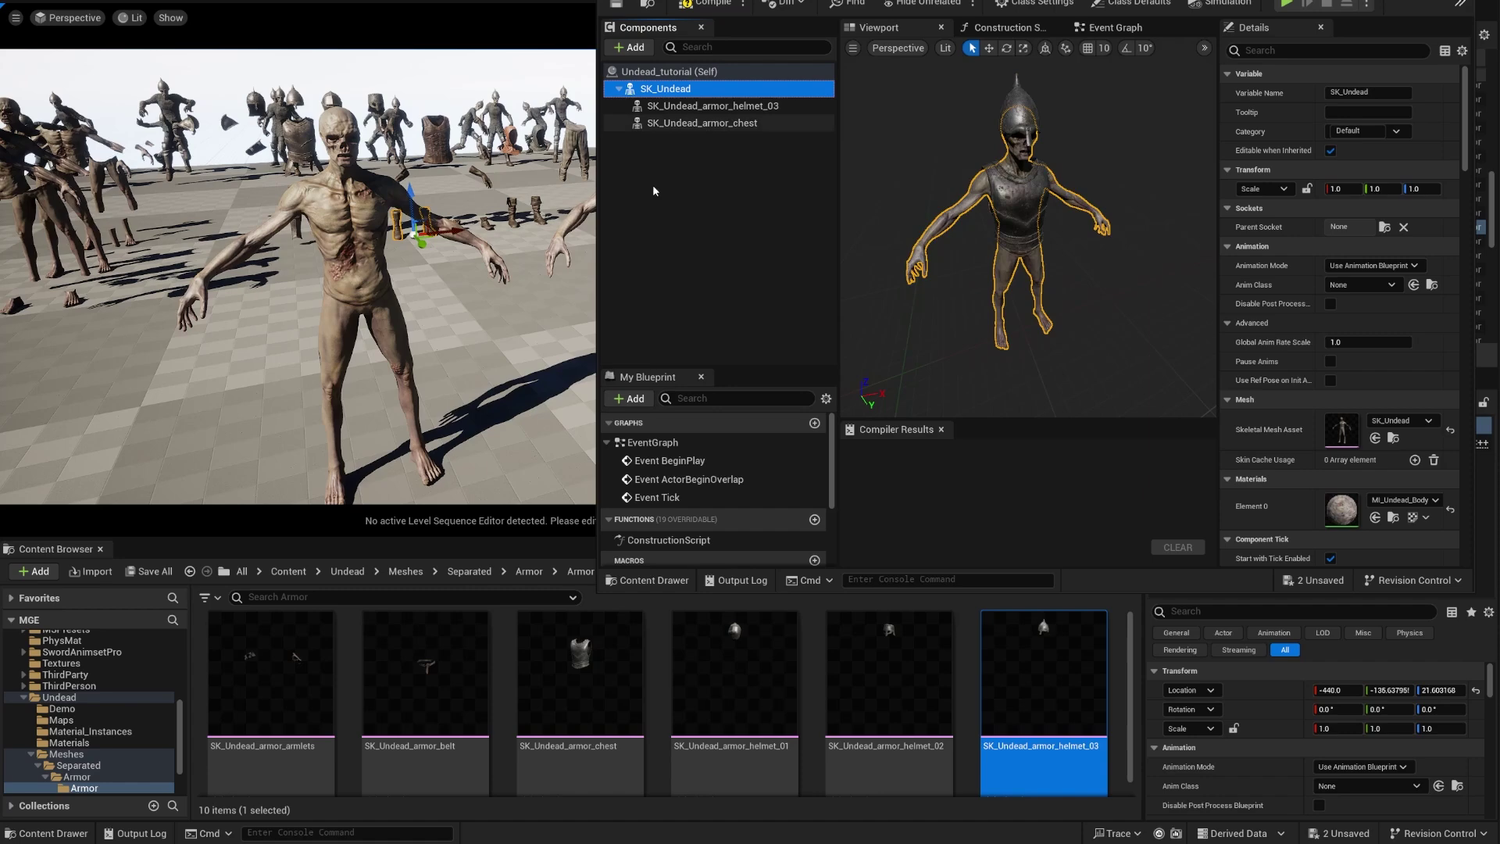
{"action": "left_click", "coordinate": [1031, 305]}
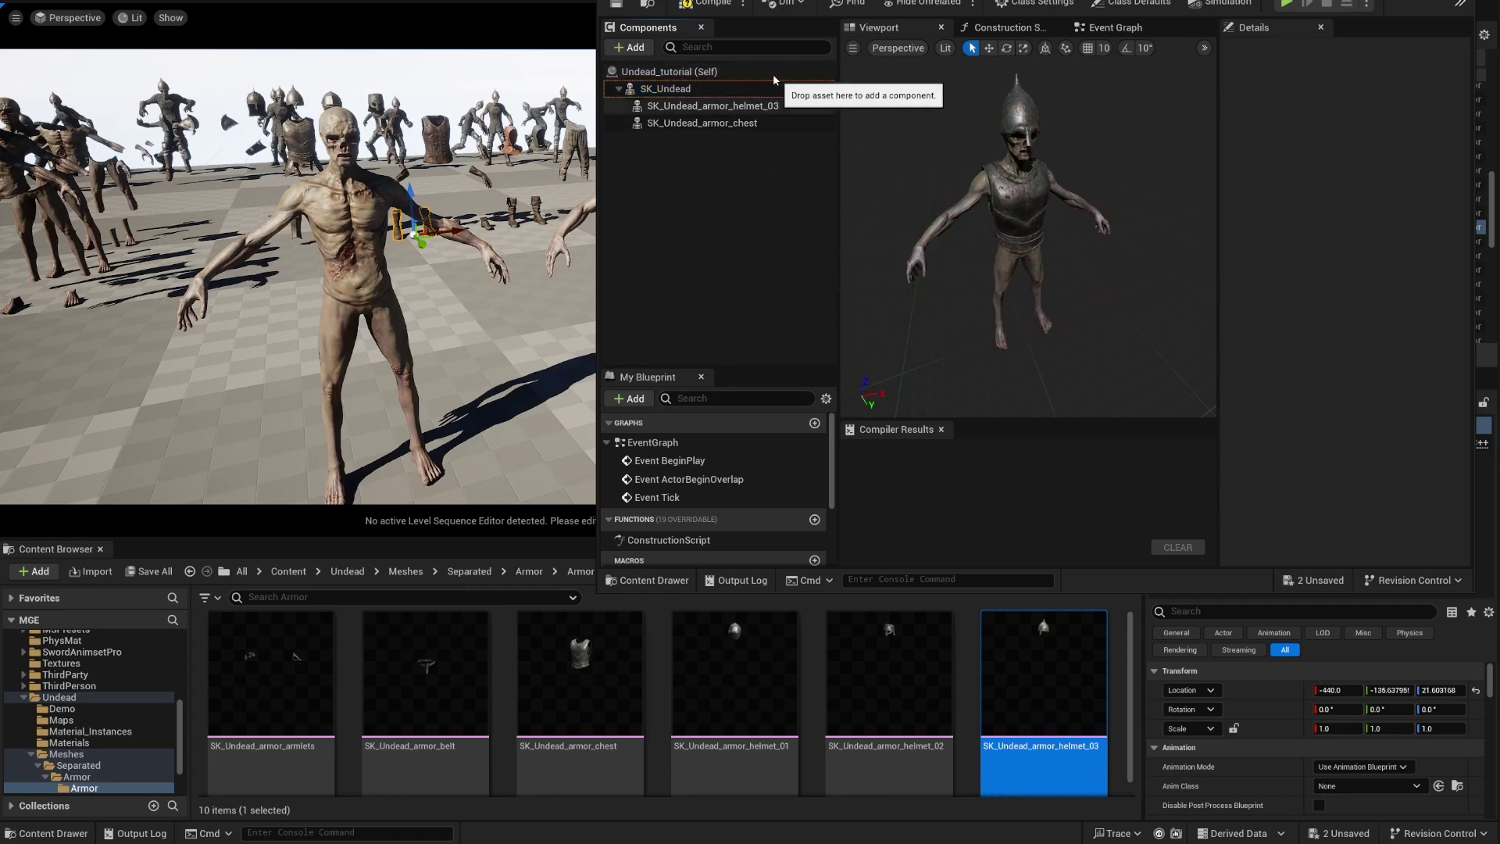
Step: Rename the helmet component to helmet_03 and the chest armor component to armor_chest
{"action": "left_click", "coordinate": [749, 110]}
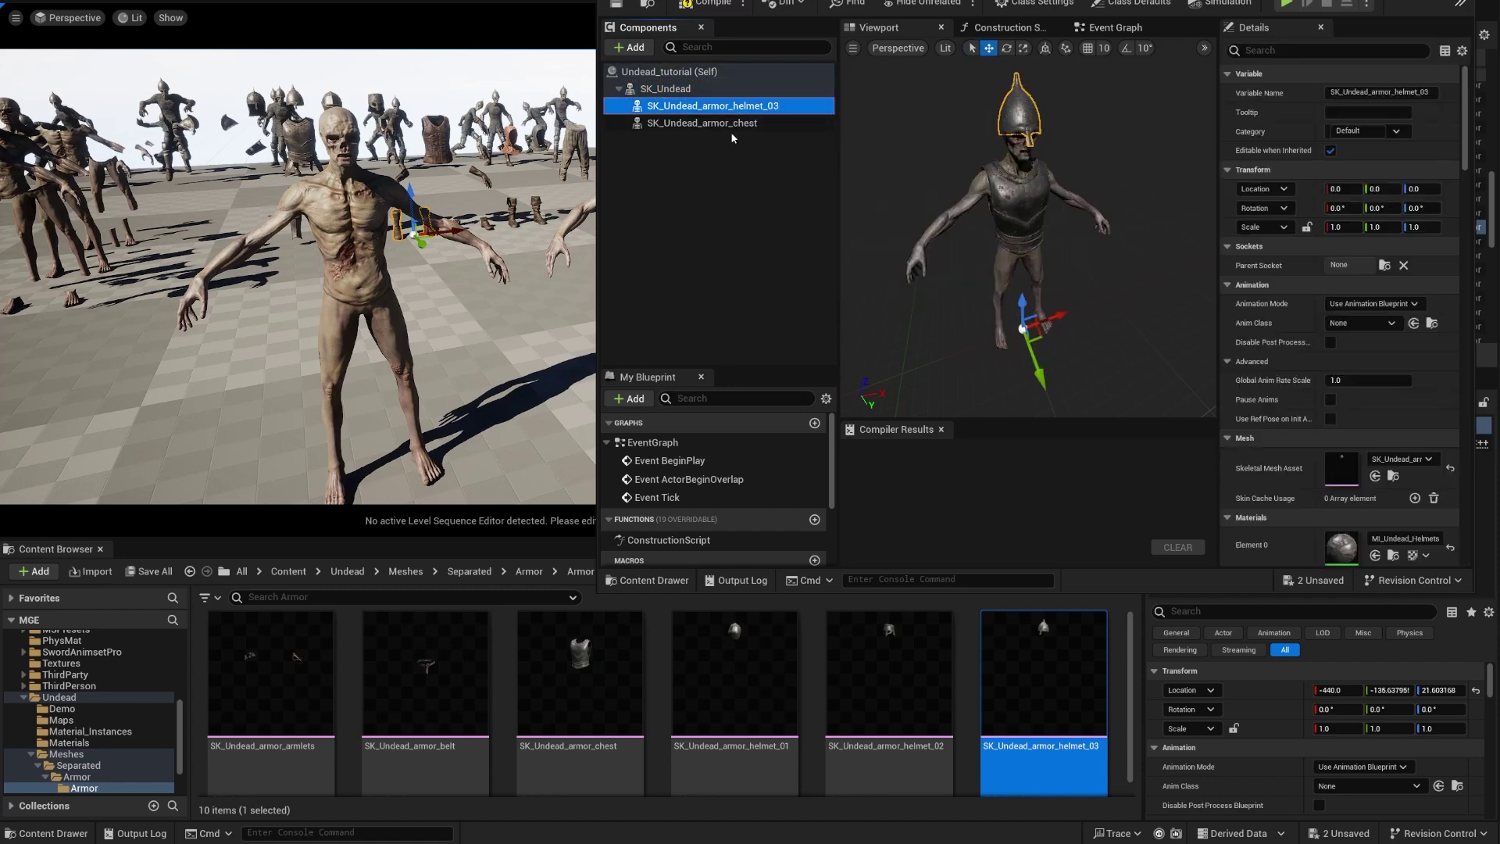
{"action": "left_click", "coordinate": [741, 108]}
{"action": "left_click_drag", "start_coordinate": [741, 110], "coordinate": [639, 111]}
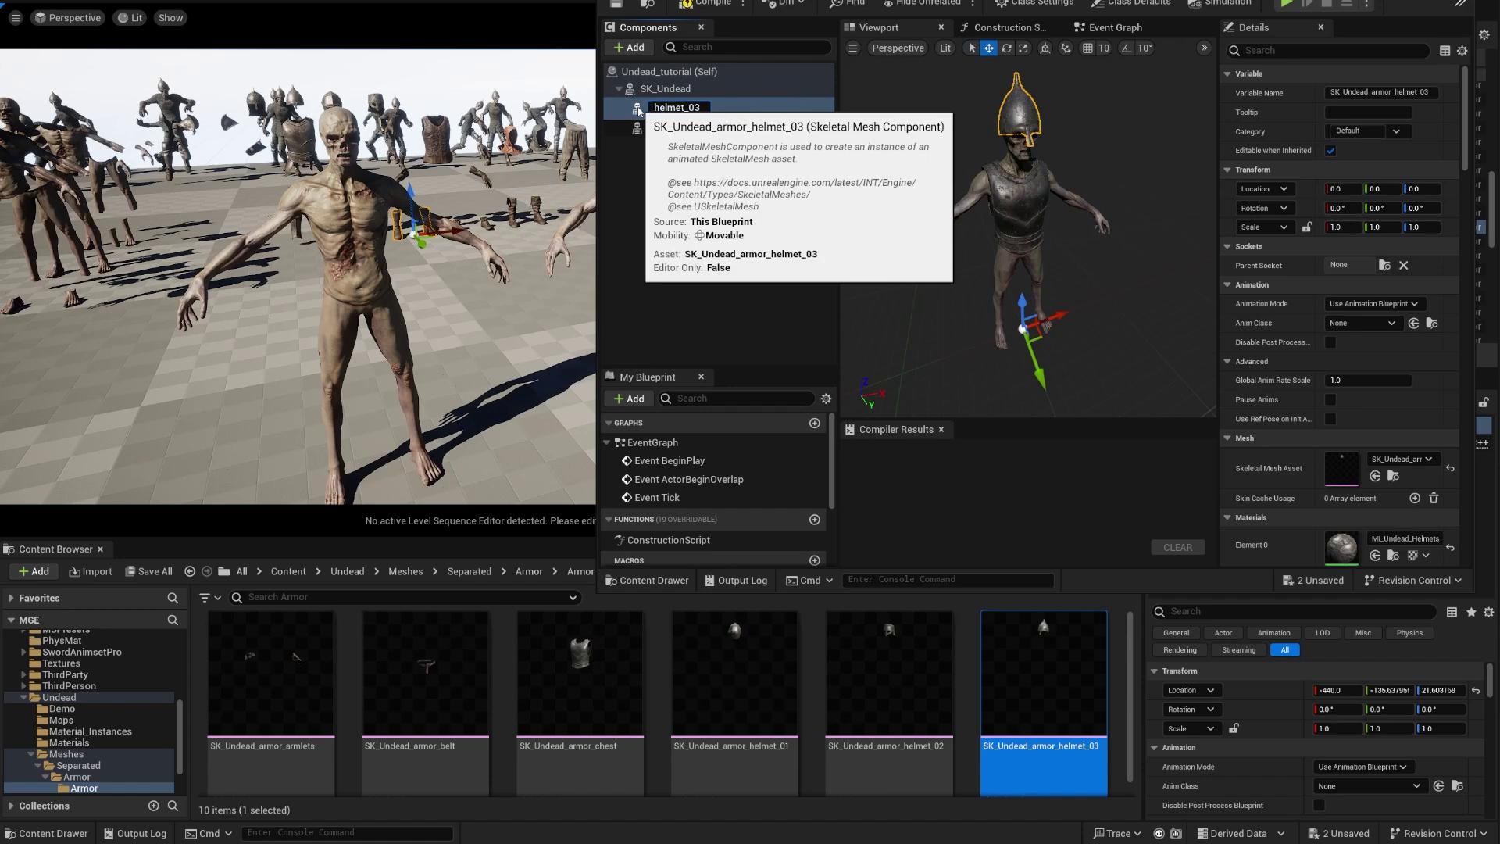
{"action": "left_click", "coordinate": [669, 150]}
{"action": "double_click", "coordinate": [701, 127]}
{"action": "left_click_drag", "start_coordinate": [707, 126], "coordinate": [638, 125]}
{"action": "key", "text": "BackSpace"}
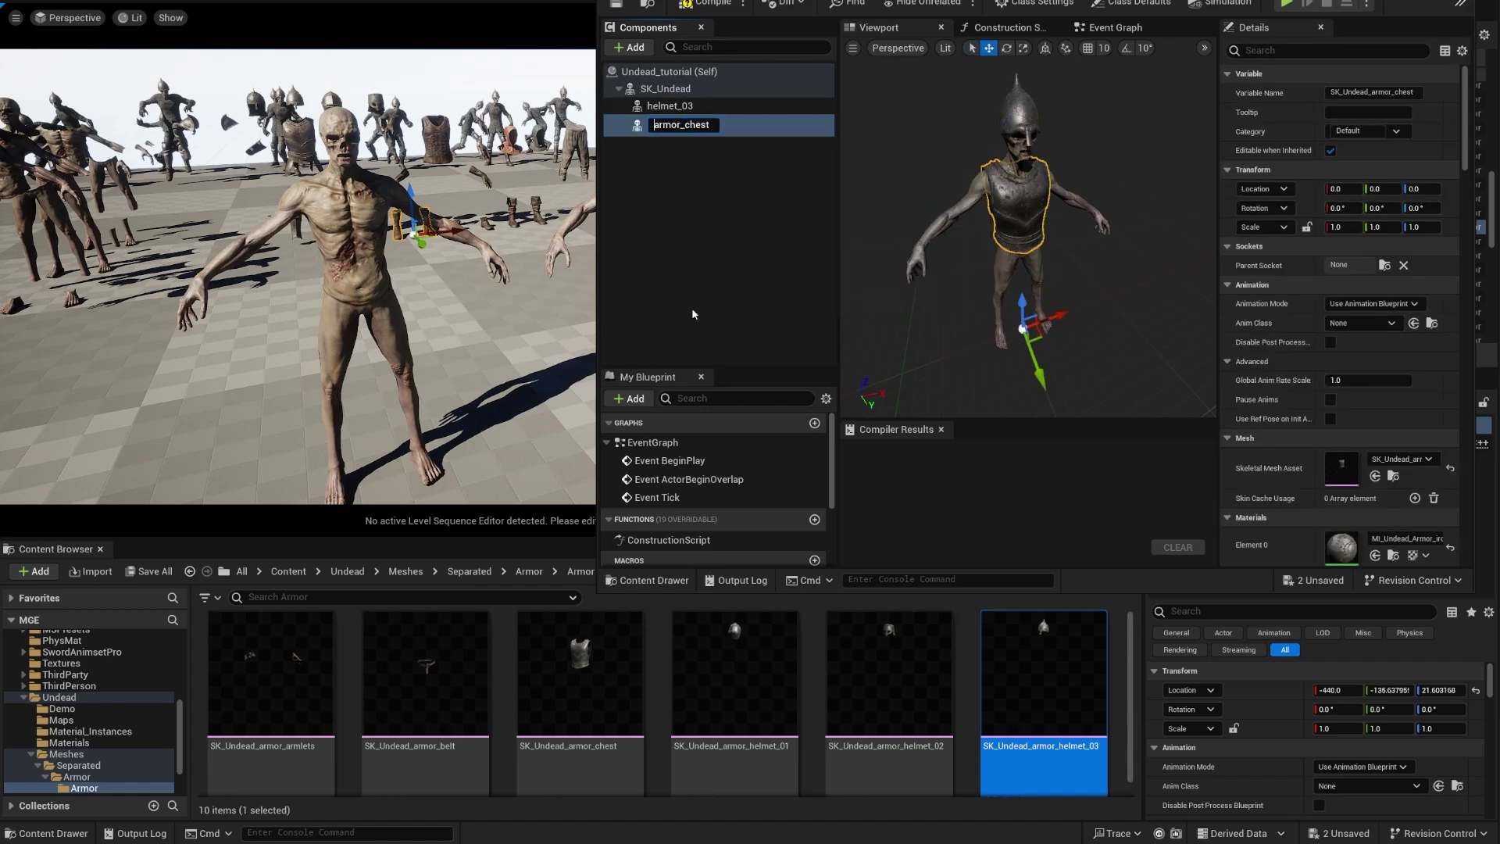
{"action": "key", "text": "Return"}
Step: Add SK_Undead_armor_belt and SK_Undead_armor_armlets as components under SK_Undead
{"action": "left_click_drag", "start_coordinate": [426, 672], "coordinate": [668, 90]}
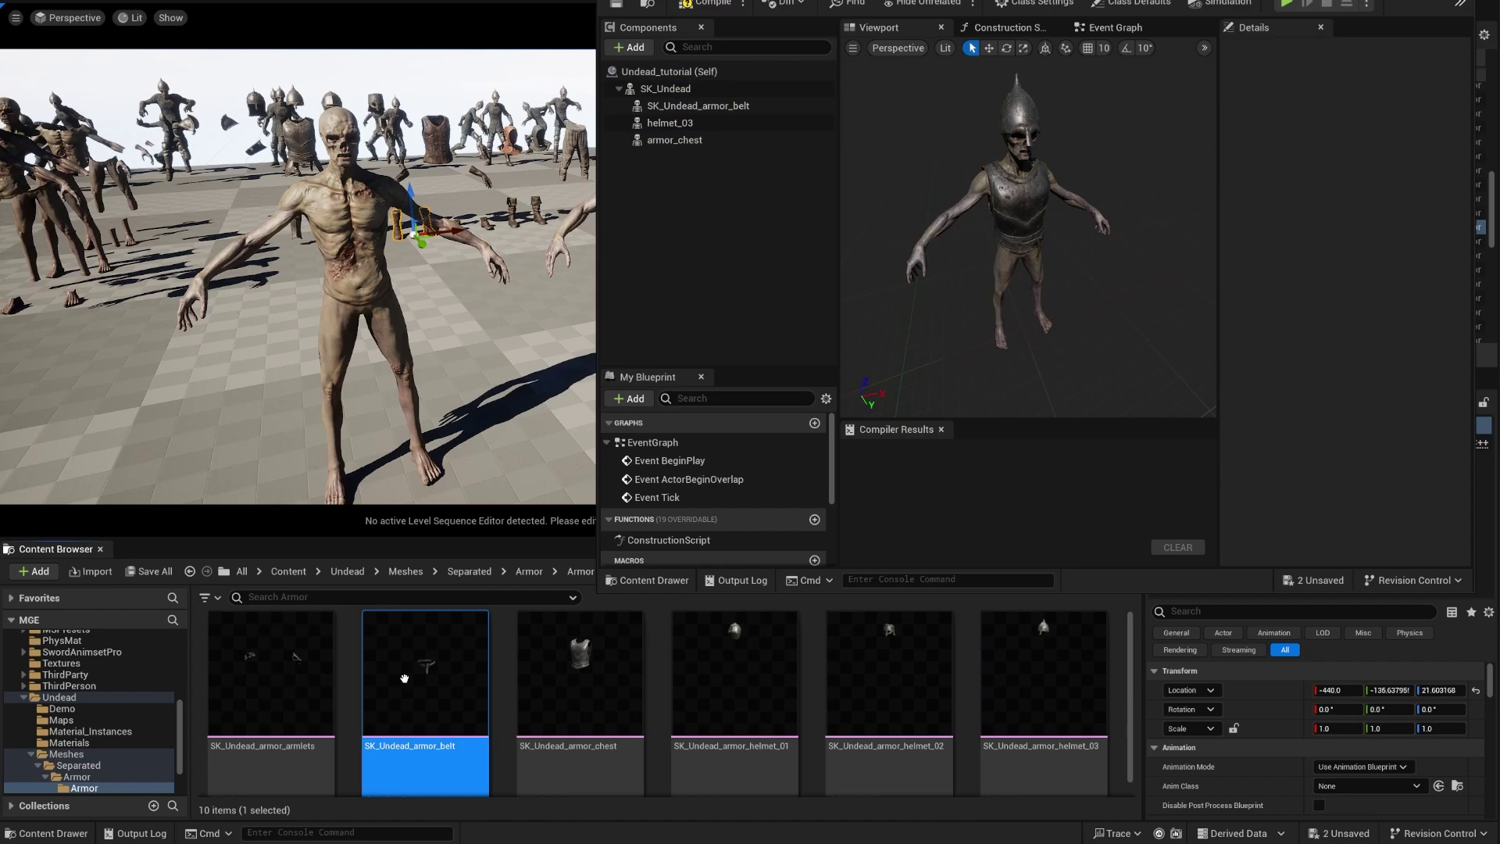
{"action": "left_click_drag", "start_coordinate": [268, 670], "coordinate": [723, 92]}
{"action": "right_click_drag", "start_coordinate": [977, 234], "coordinate": [930, 219]}
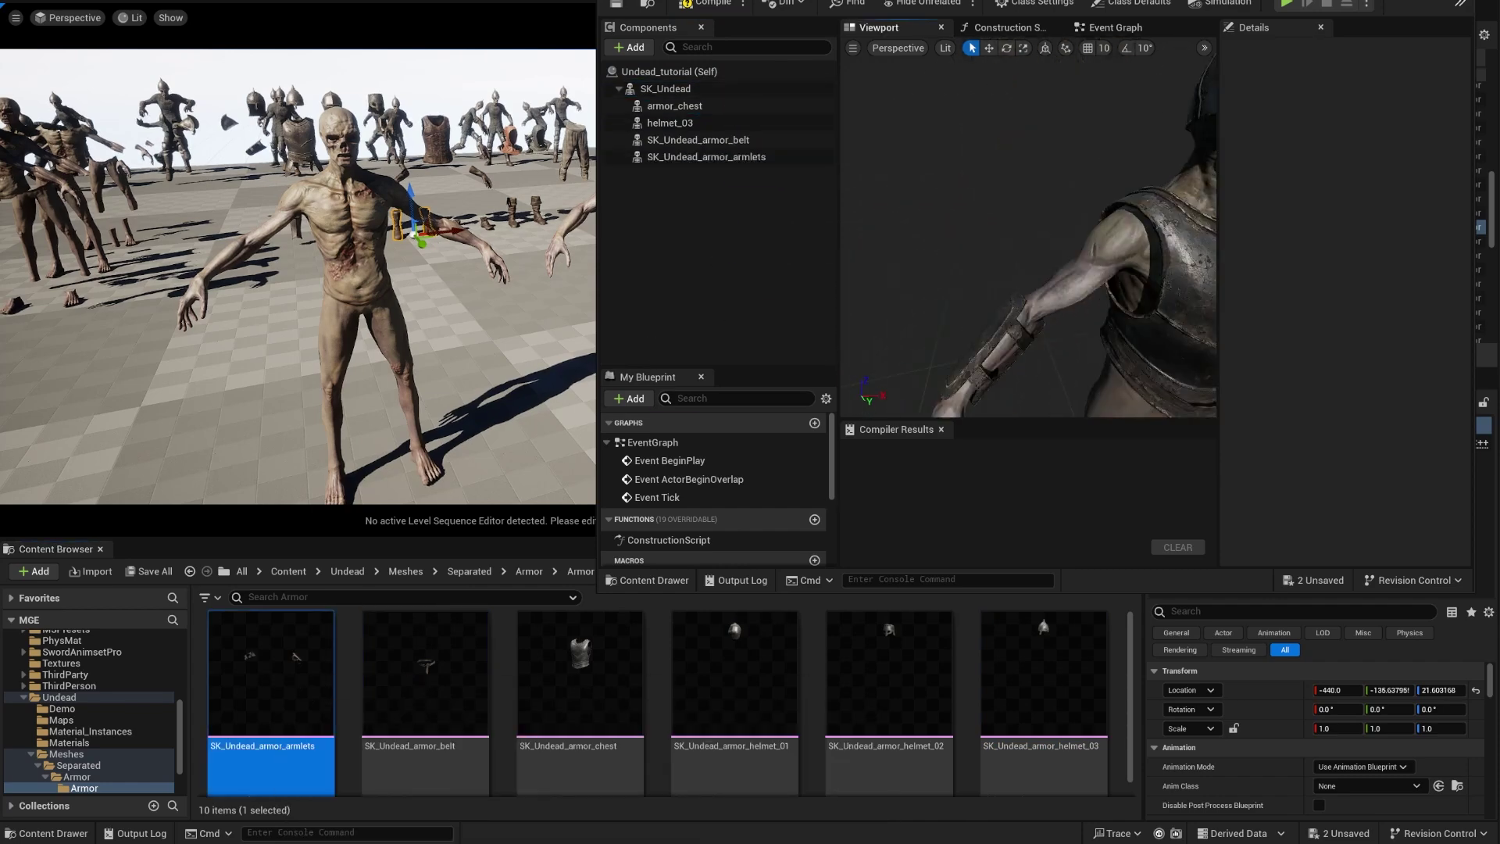
Step: Add SK_Undead_armor_legs and SK_Undead_armor_pauldron as components under SK_Undead
{"action": "scroll", "coordinate": [1027, 234], "scroll_direction": "down", "scroll_amount": 5}
{"action": "scroll", "coordinate": [893, 746], "scroll_direction": "down", "scroll_amount": 3}
{"action": "left_click_drag", "start_coordinate": [426, 696], "coordinate": [664, 88]}
{"action": "scroll", "coordinate": [1028, 234], "scroll_direction": "up", "scroll_amount": 2}
{"action": "left_click_drag", "start_coordinate": [580, 695], "coordinate": [665, 88]}
{"action": "scroll", "coordinate": [1016, 274], "scroll_direction": "up", "scroll_amount": 3}
{"action": "scroll", "coordinate": [922, 739], "scroll_direction": "up", "scroll_amount": 2}
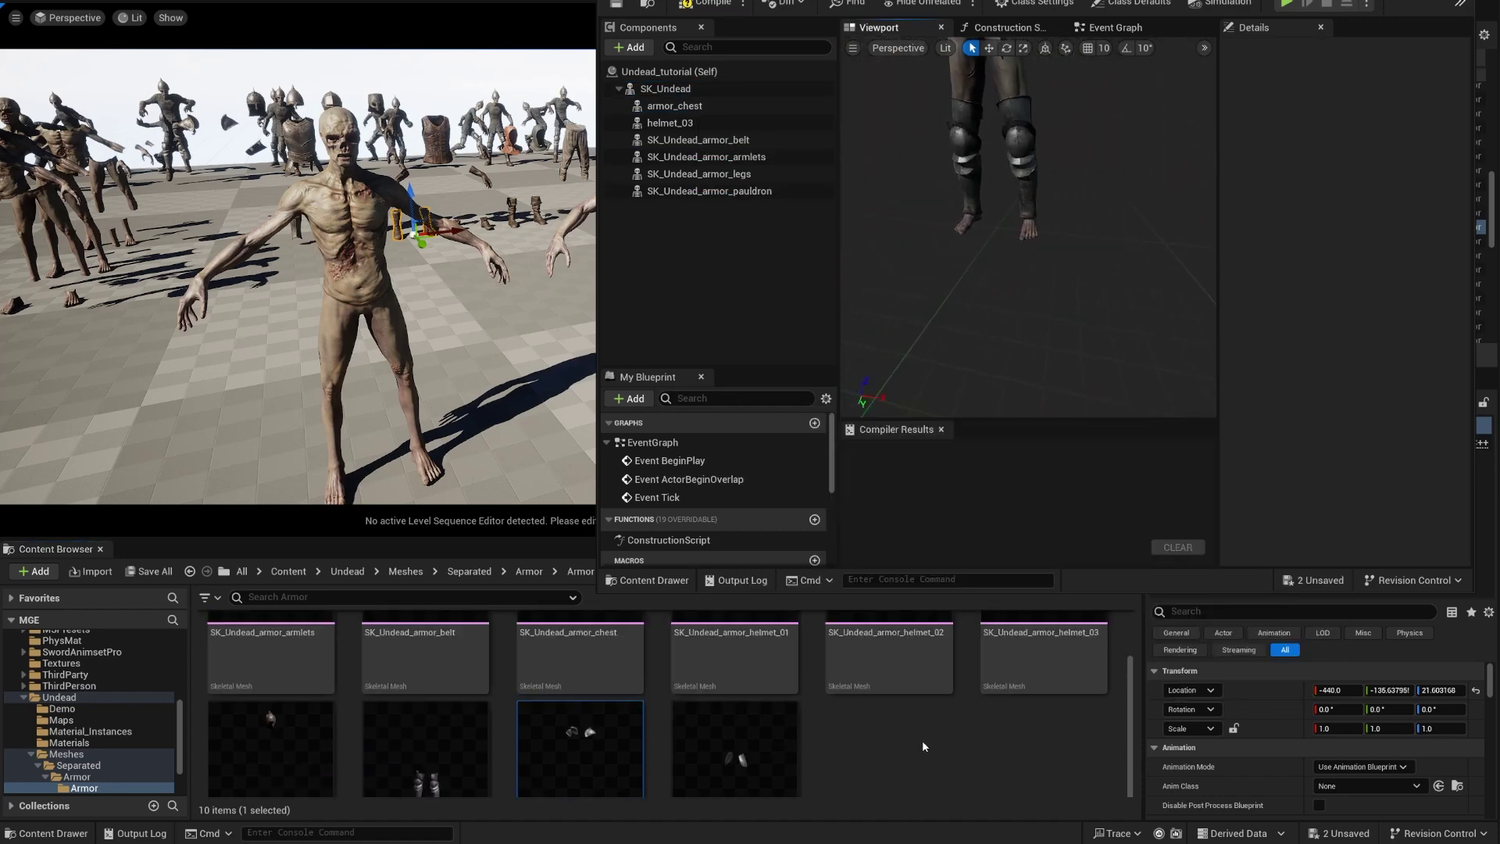
{"action": "scroll", "coordinate": [923, 746], "scroll_direction": "up", "scroll_amount": 2}
{"action": "scroll", "coordinate": [1027, 234], "scroll_direction": "up", "scroll_amount": 4}
{"action": "left_click_drag", "start_coordinate": [1016, 8], "coordinate": [1036, 3]}
{"action": "scroll", "coordinate": [1027, 234], "scroll_direction": "down", "scroll_amount": 4}
Step: Add SK_Undead_cloth_02_boots_03 from the Separated Cloth meshes as a component under SK_Undead
{"action": "left_click", "coordinate": [529, 571]}
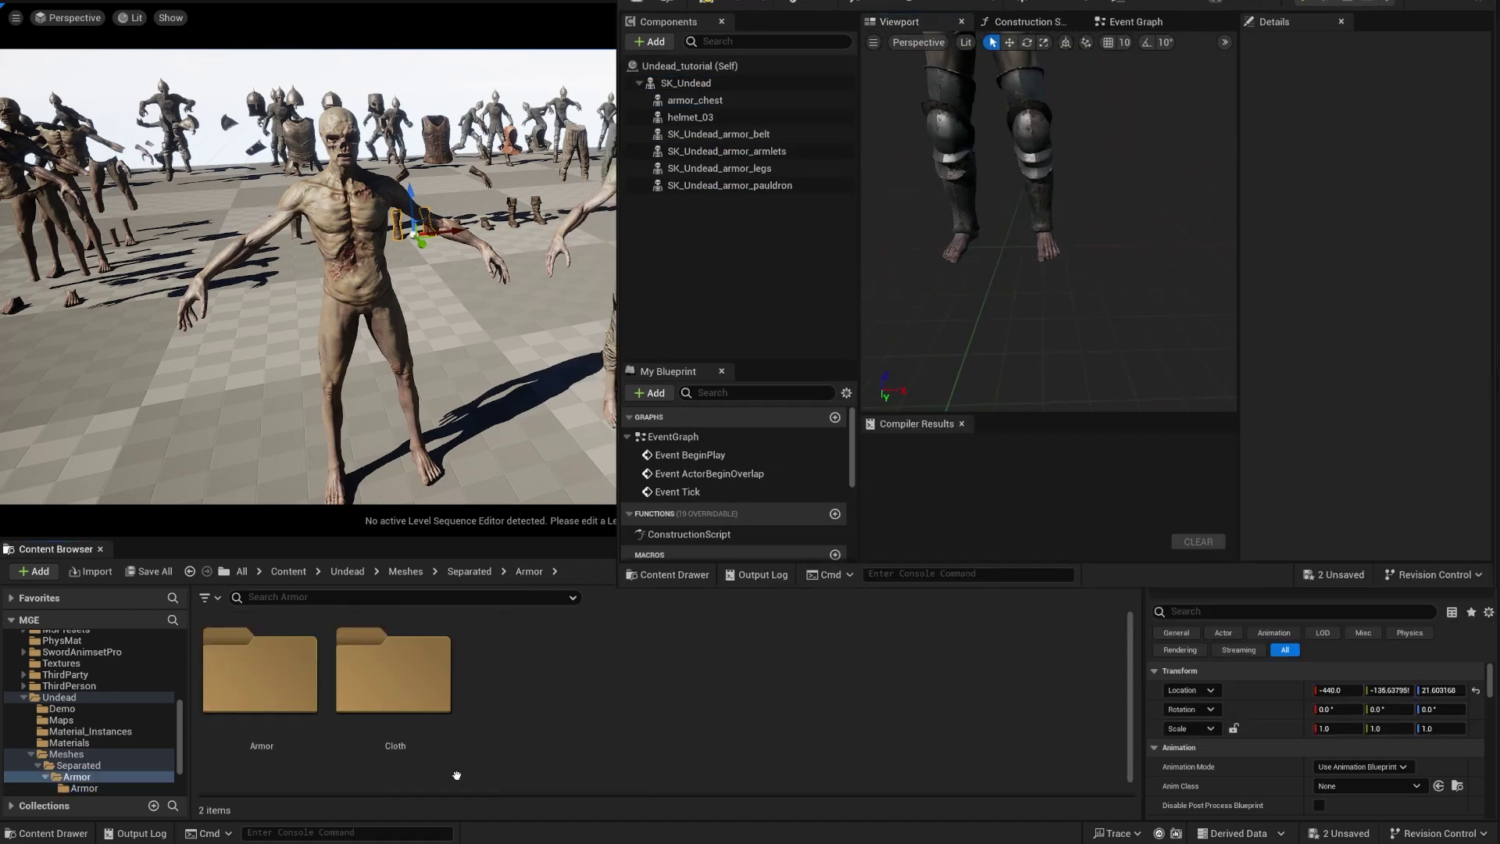
{"action": "double_click", "coordinate": [393, 672]}
{"action": "left_click_drag", "start_coordinate": [1044, 680], "coordinate": [665, 88]}
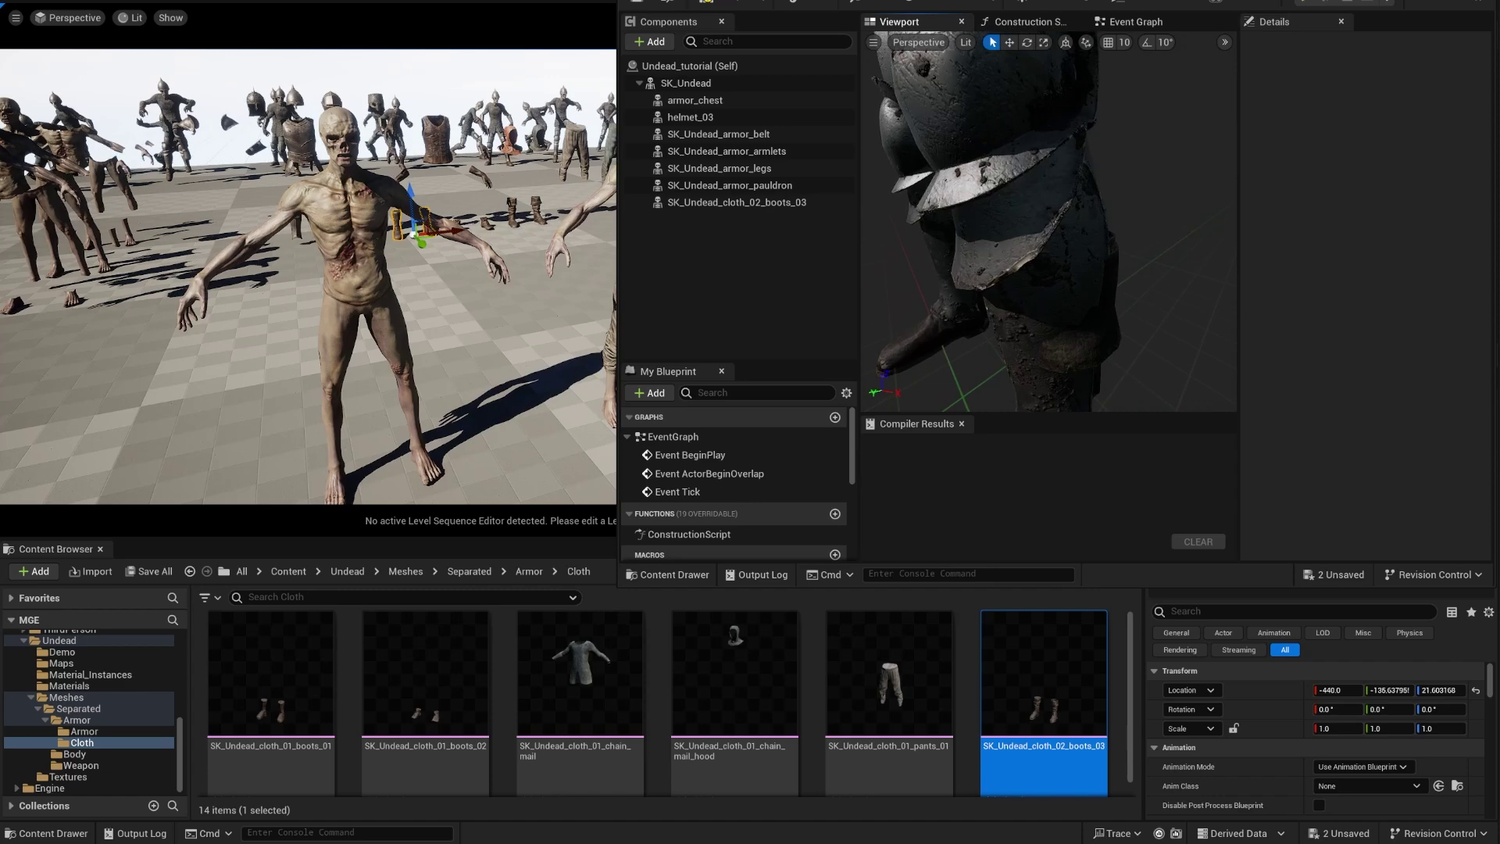
{"action": "left_click_drag", "start_coordinate": [1059, 380], "coordinate": [1188, 380], "text": "alt"}
{"action": "scroll", "coordinate": [1059, 380], "scroll_direction": "down", "scroll_amount": 1}
Step: Replace the SK_Undead_cloth_02_boots_03 component with SK_Undead_cloth_01_boots_02 and add SK_Undead_cloth_03_pants_02 under SK_Undead
{"action": "left_click_drag", "start_coordinate": [438, 696], "coordinate": [688, 85]}
{"action": "left_click", "coordinate": [776, 204]}
{"action": "key", "text": "Delete"}
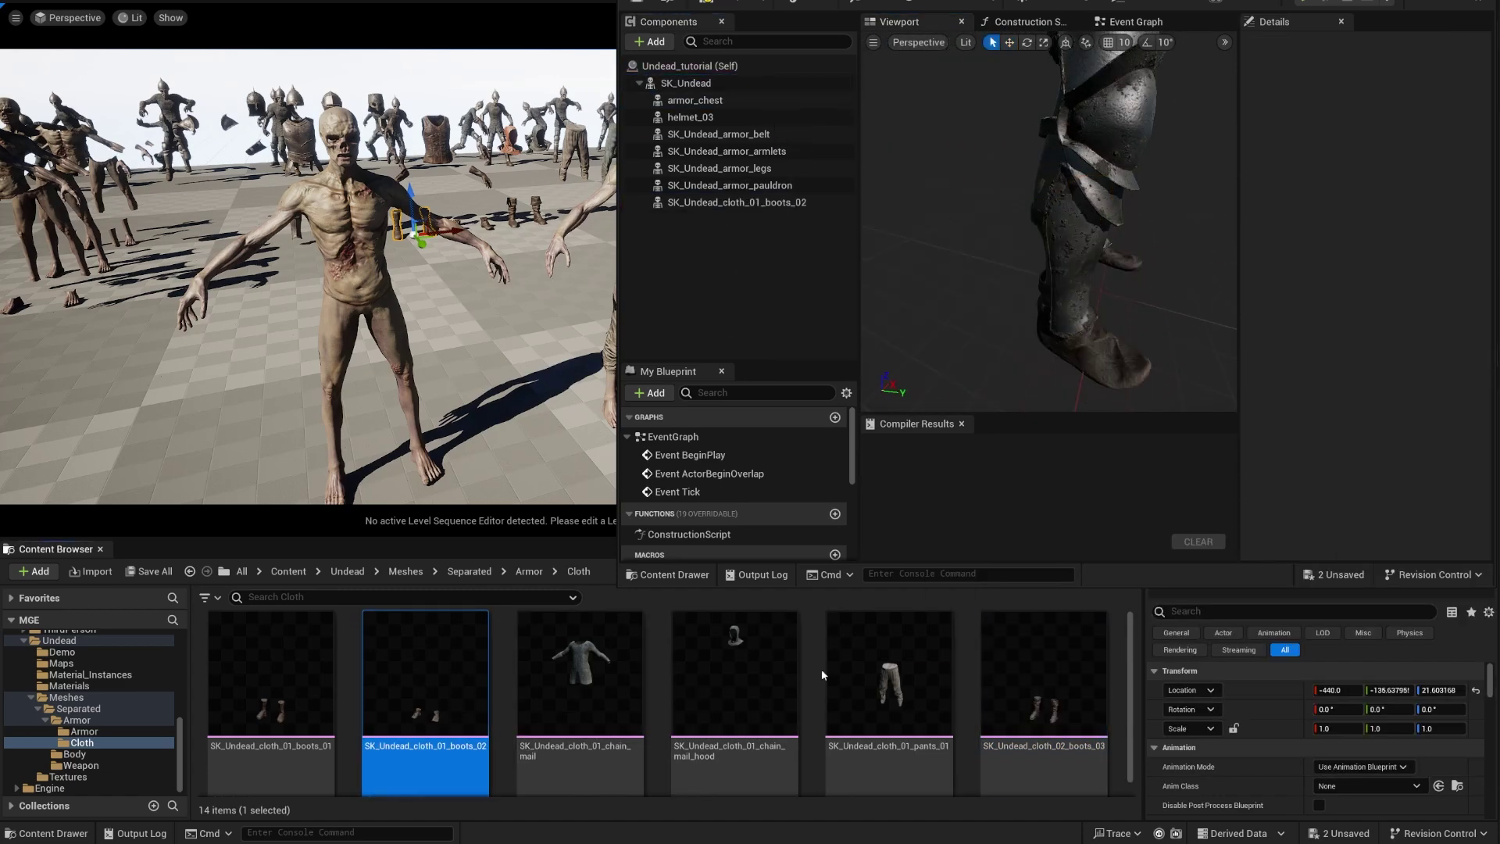
{"action": "scroll", "coordinate": [823, 674], "scroll_direction": "down", "scroll_amount": 5}
{"action": "left_click_drag", "start_coordinate": [394, 680], "coordinate": [750, 84]}
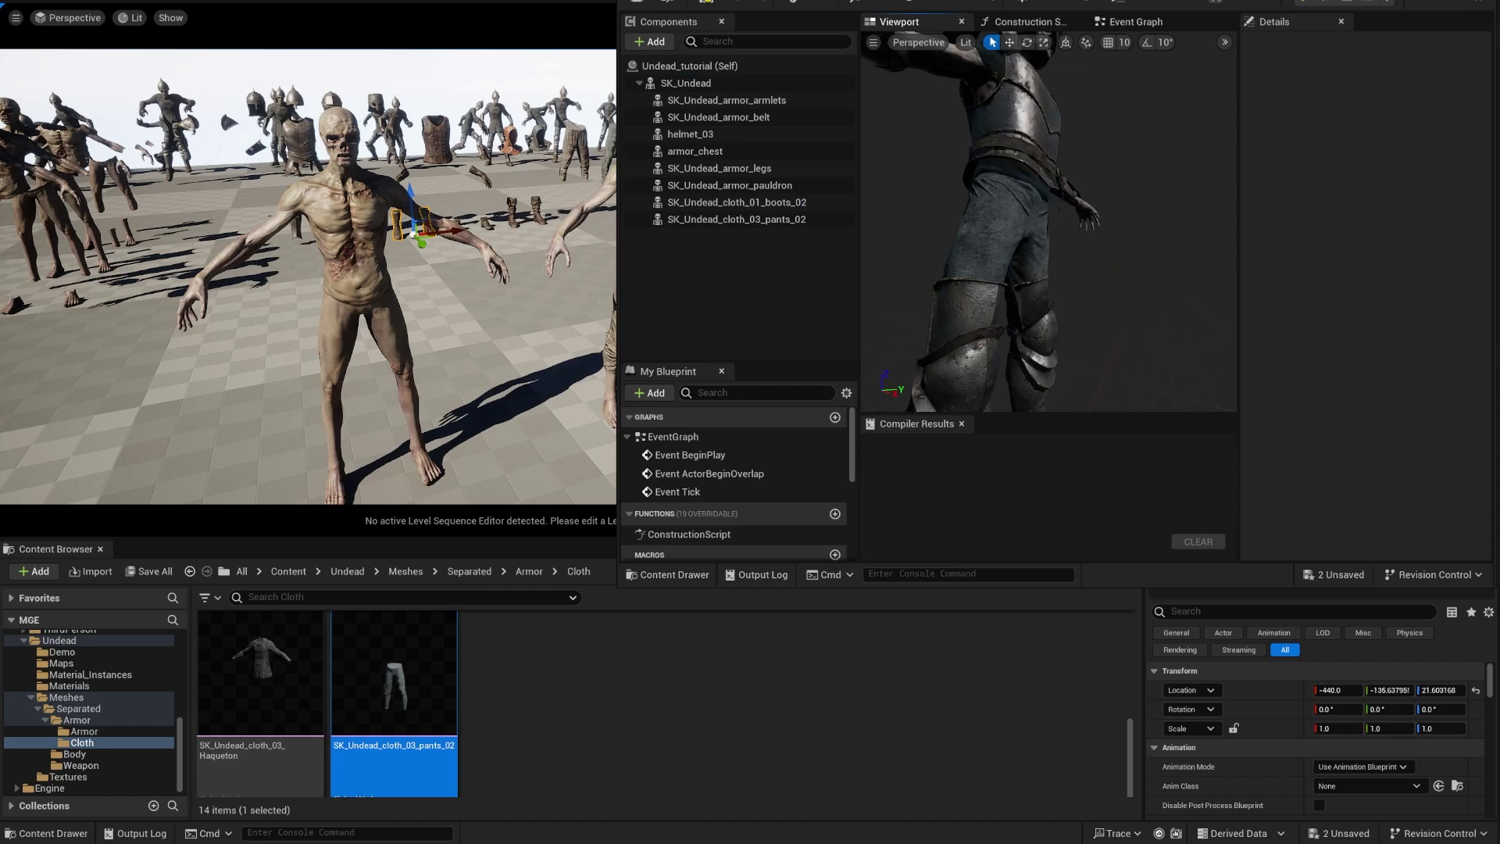
Step: Add SK_Undead_eyes from the Separated Body meshes as a component under SK_Undead
{"action": "left_click", "coordinate": [410, 573]}
{"action": "double_click", "coordinate": [300, 695]}
{"action": "double_click", "coordinate": [413, 715]}
{"action": "left_click_drag", "start_coordinate": [587, 688], "coordinate": [778, 78]}
{"action": "scroll", "coordinate": [994, 325], "scroll_direction": "up", "scroll_amount": 3}
{"action": "left_click", "coordinate": [737, 679]}
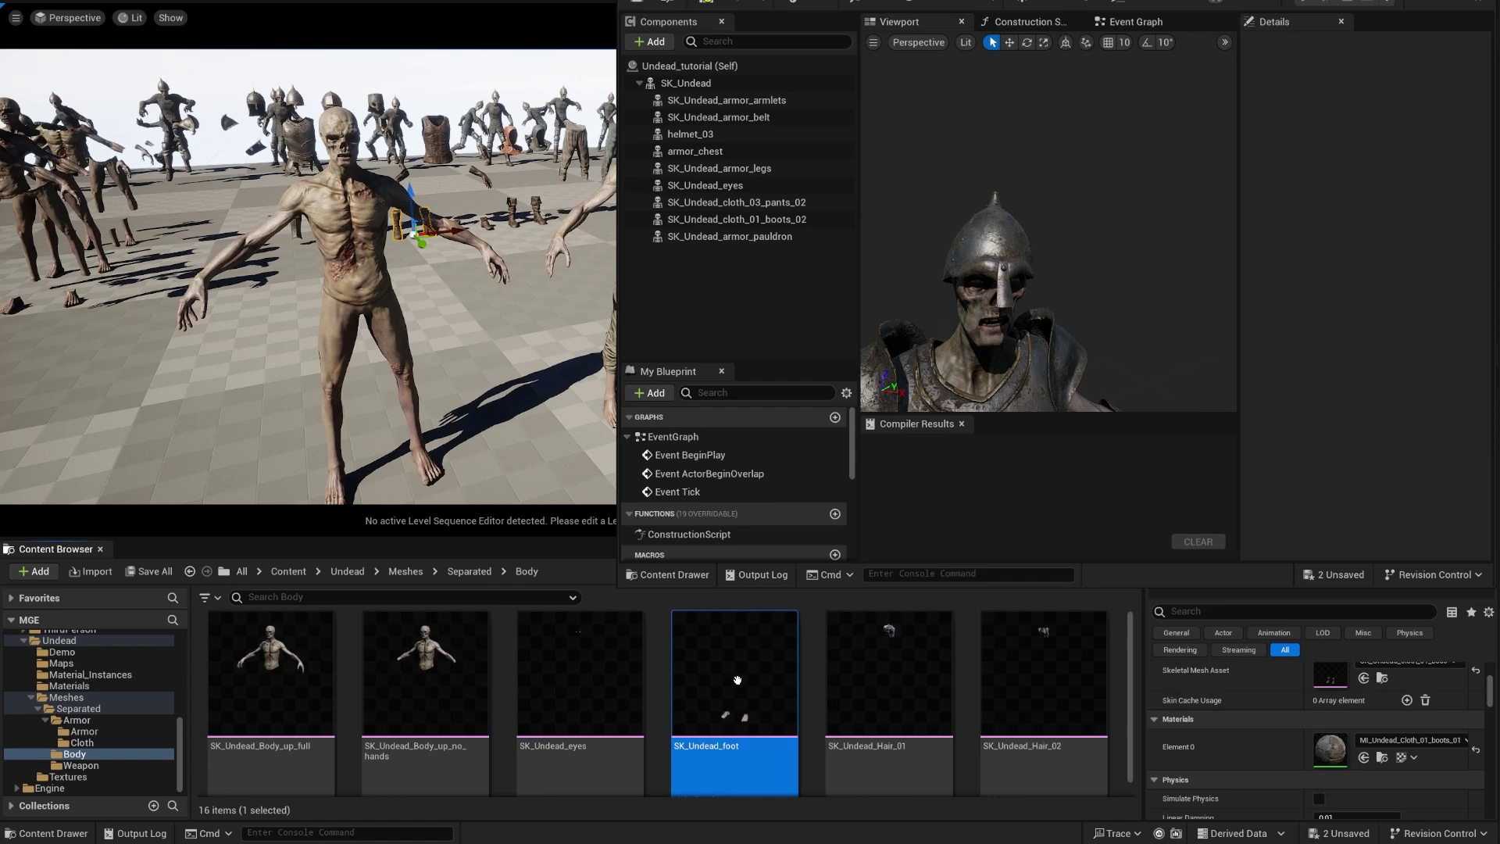
{"action": "left_click", "coordinate": [705, 185]}
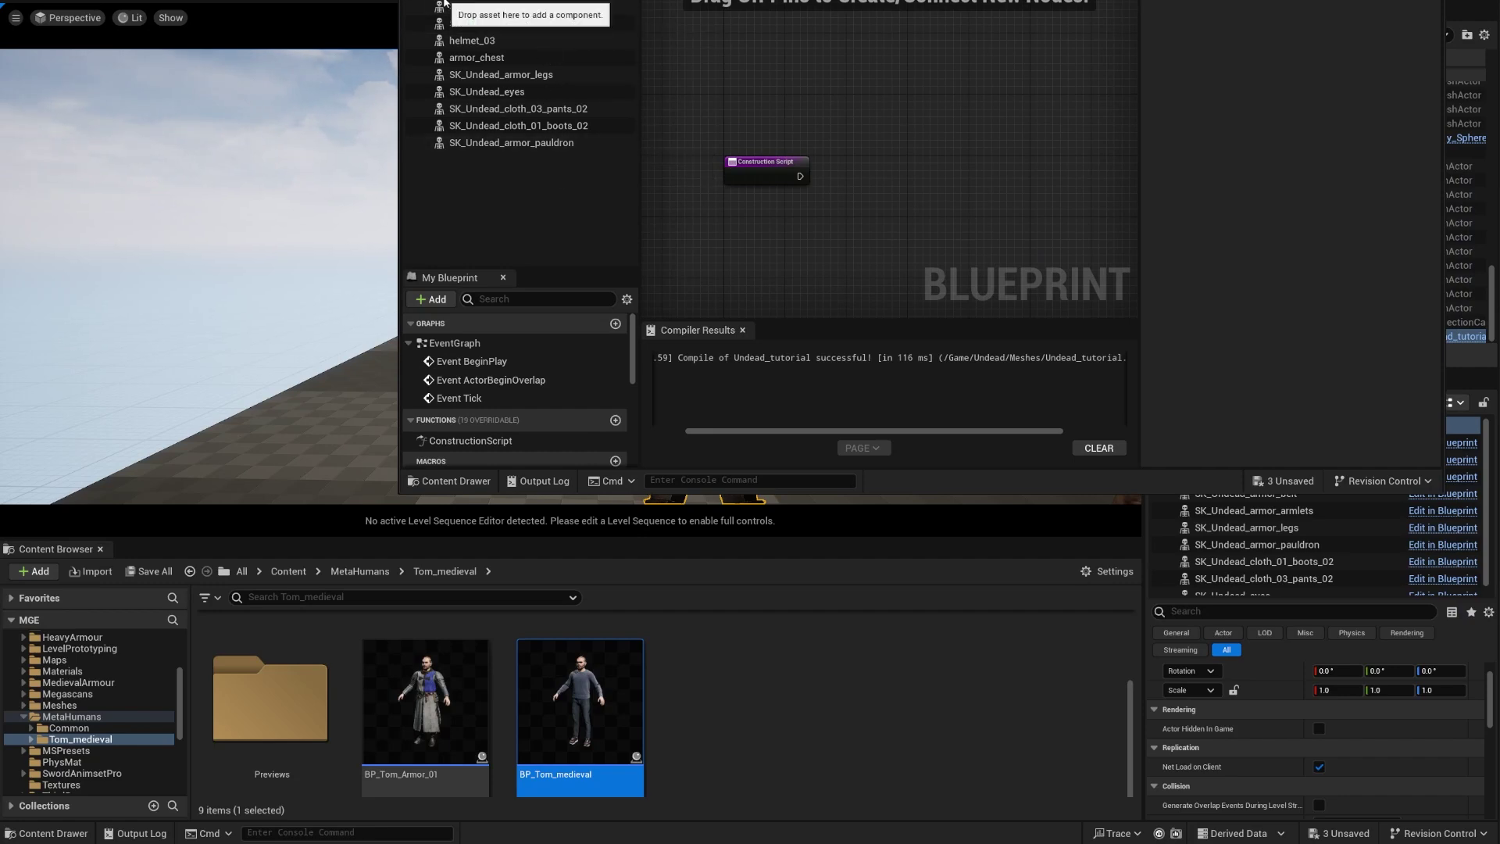
Step: Paste the MetaHuman's EnableMasterPose node into the Undead_tutorial Construction Script, choosing Create Matching Function in Blueprint for the unresolved reference
{"action": "right_click_drag", "start_coordinate": [803, 138], "coordinate": [826, 146]}
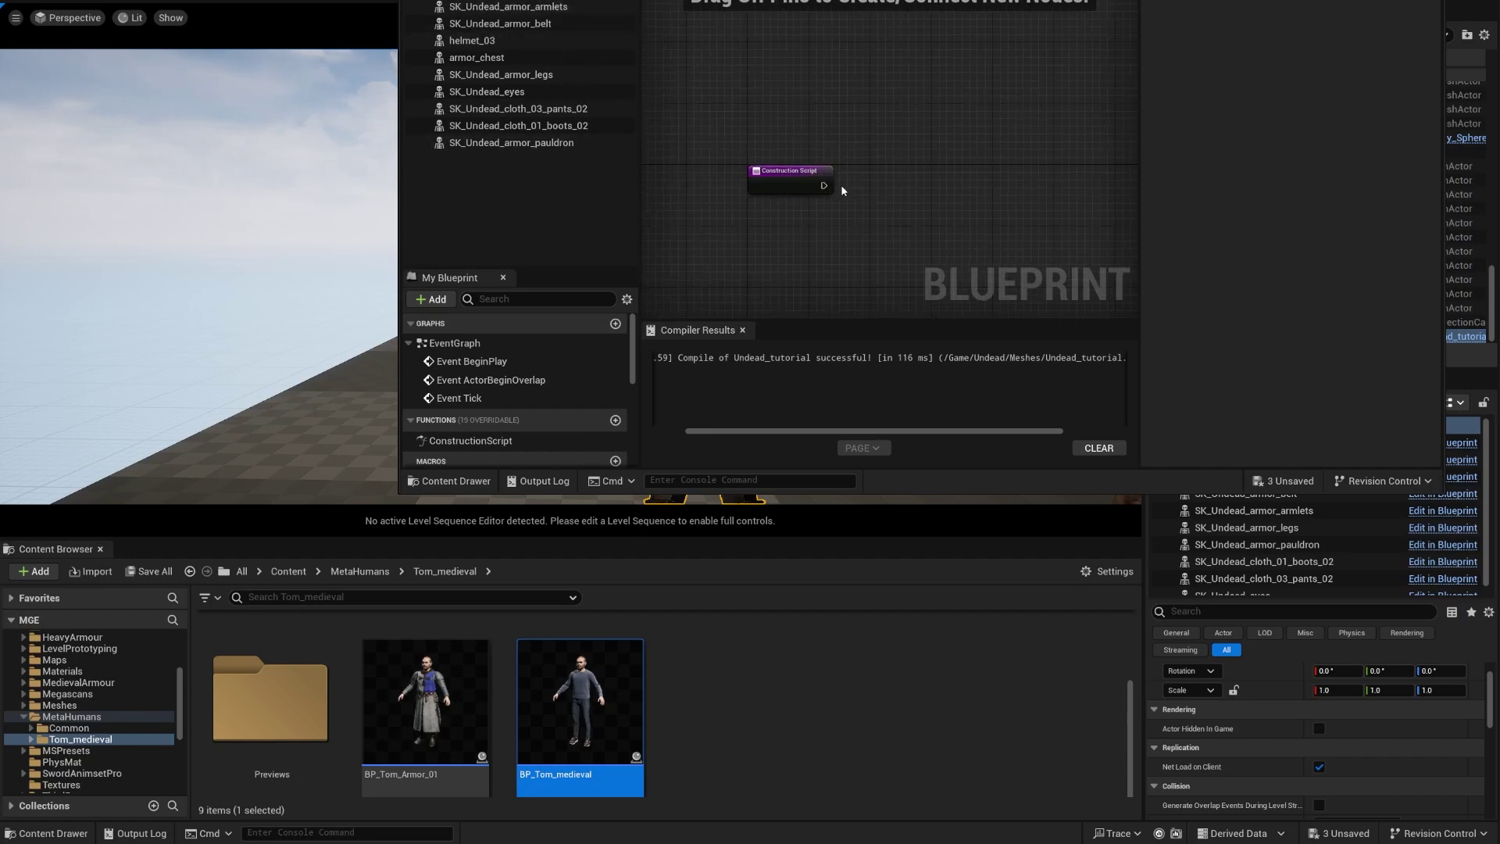
{"action": "scroll", "coordinate": [595, 678], "scroll_direction": "up", "scroll_amount": 1}
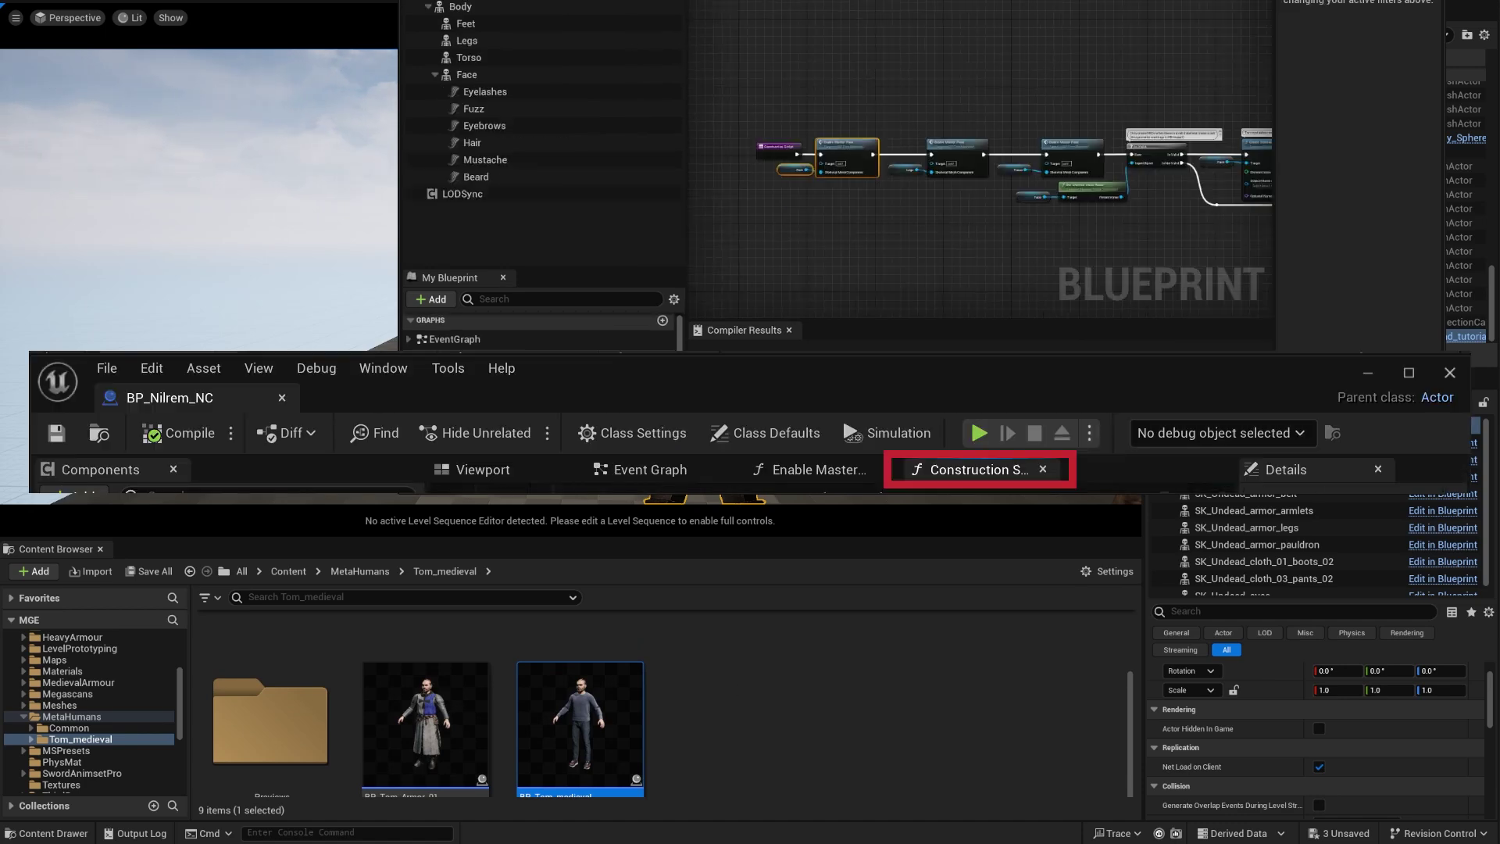
{"action": "scroll", "coordinate": [864, 238], "scroll_direction": "up", "scroll_amount": 4}
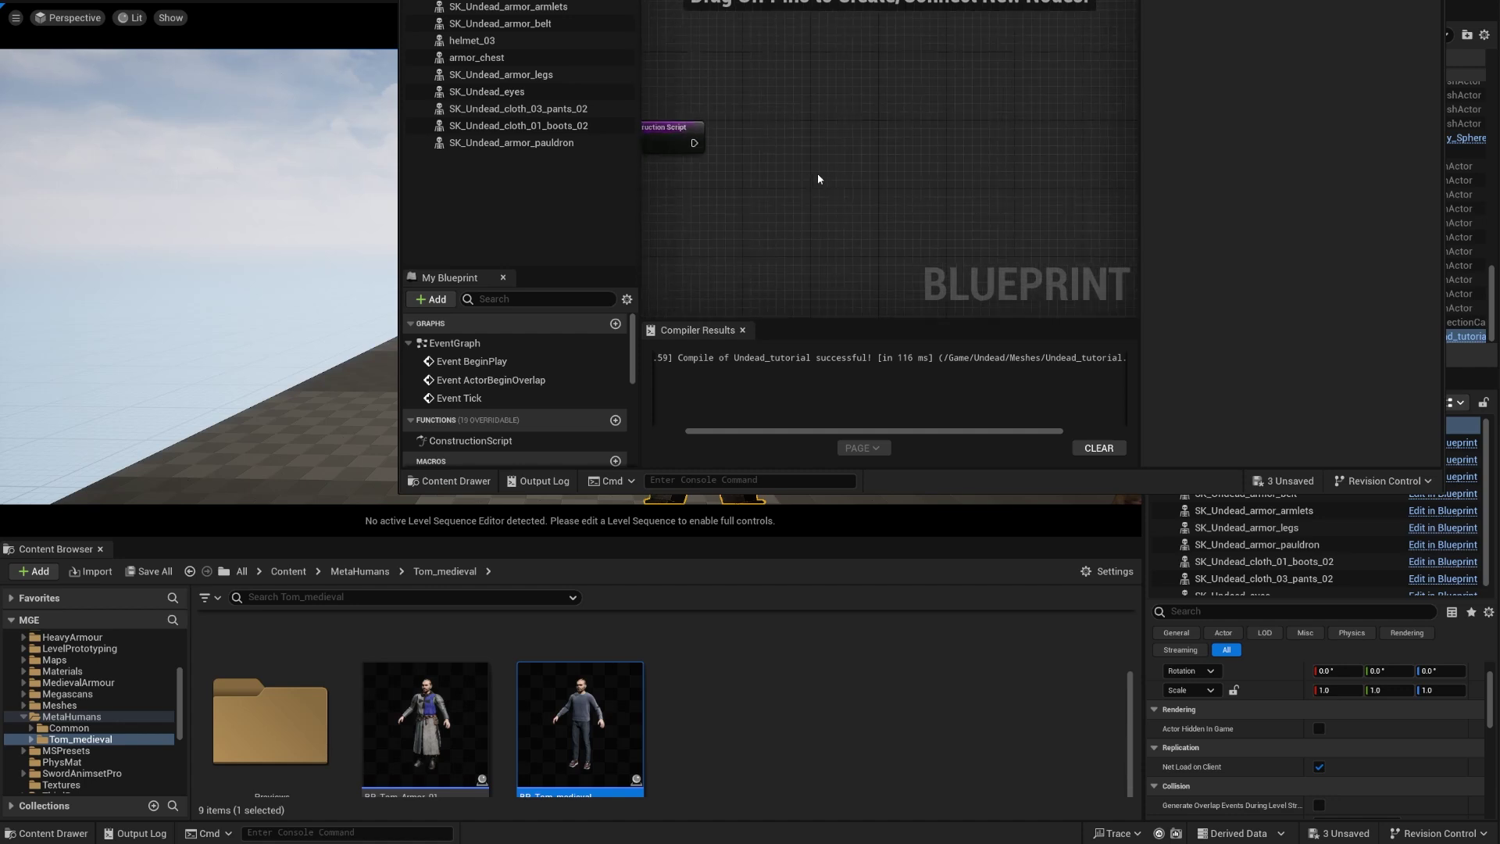
{"action": "key", "text": "ctrl+v"}
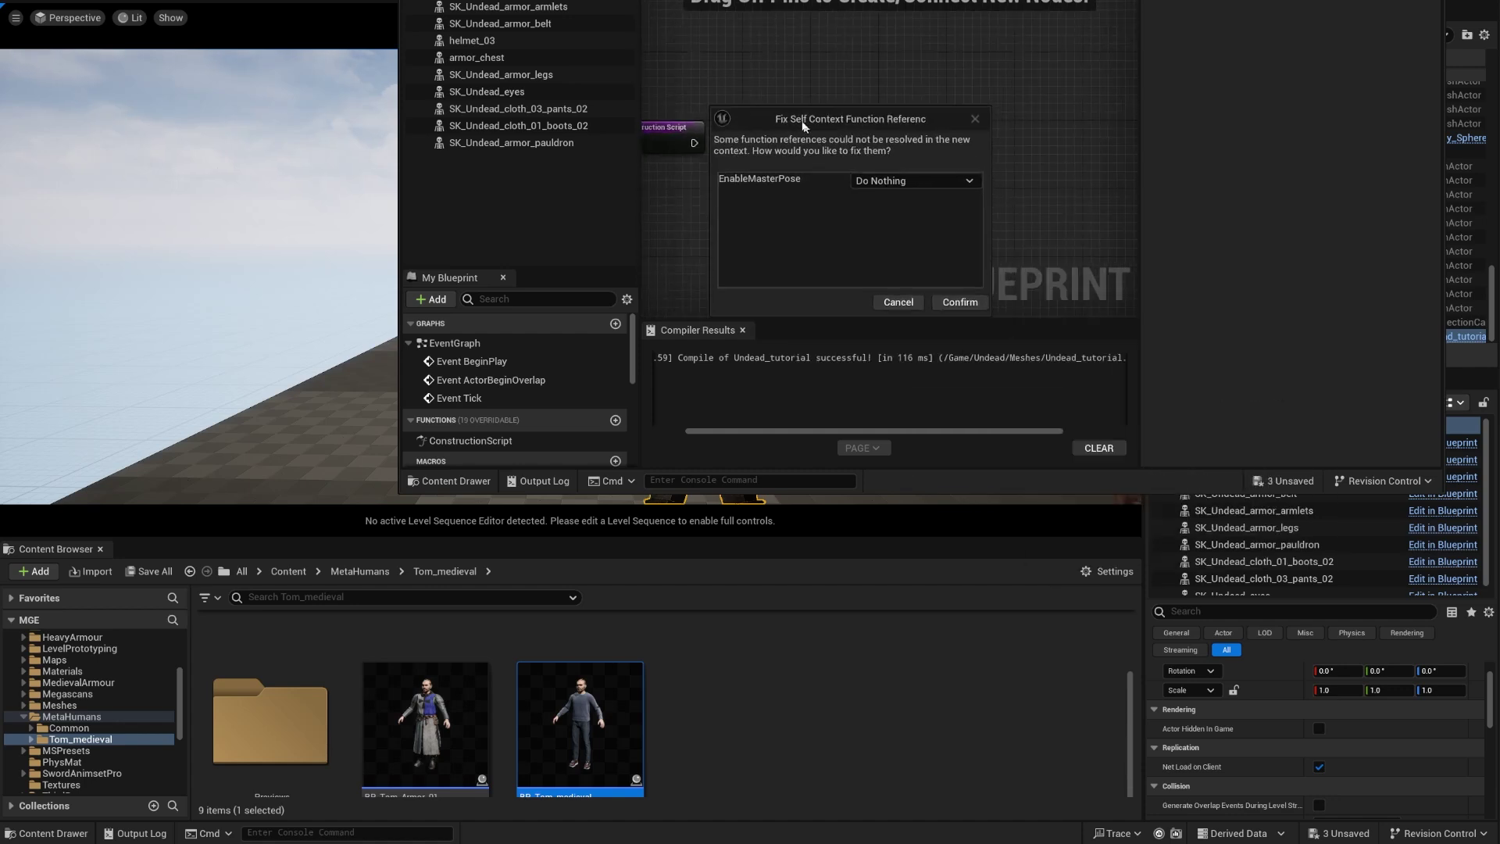
{"action": "left_click_drag", "start_coordinate": [982, 307], "coordinate": [1070, 324]}
{"action": "left_click", "coordinate": [940, 164]}
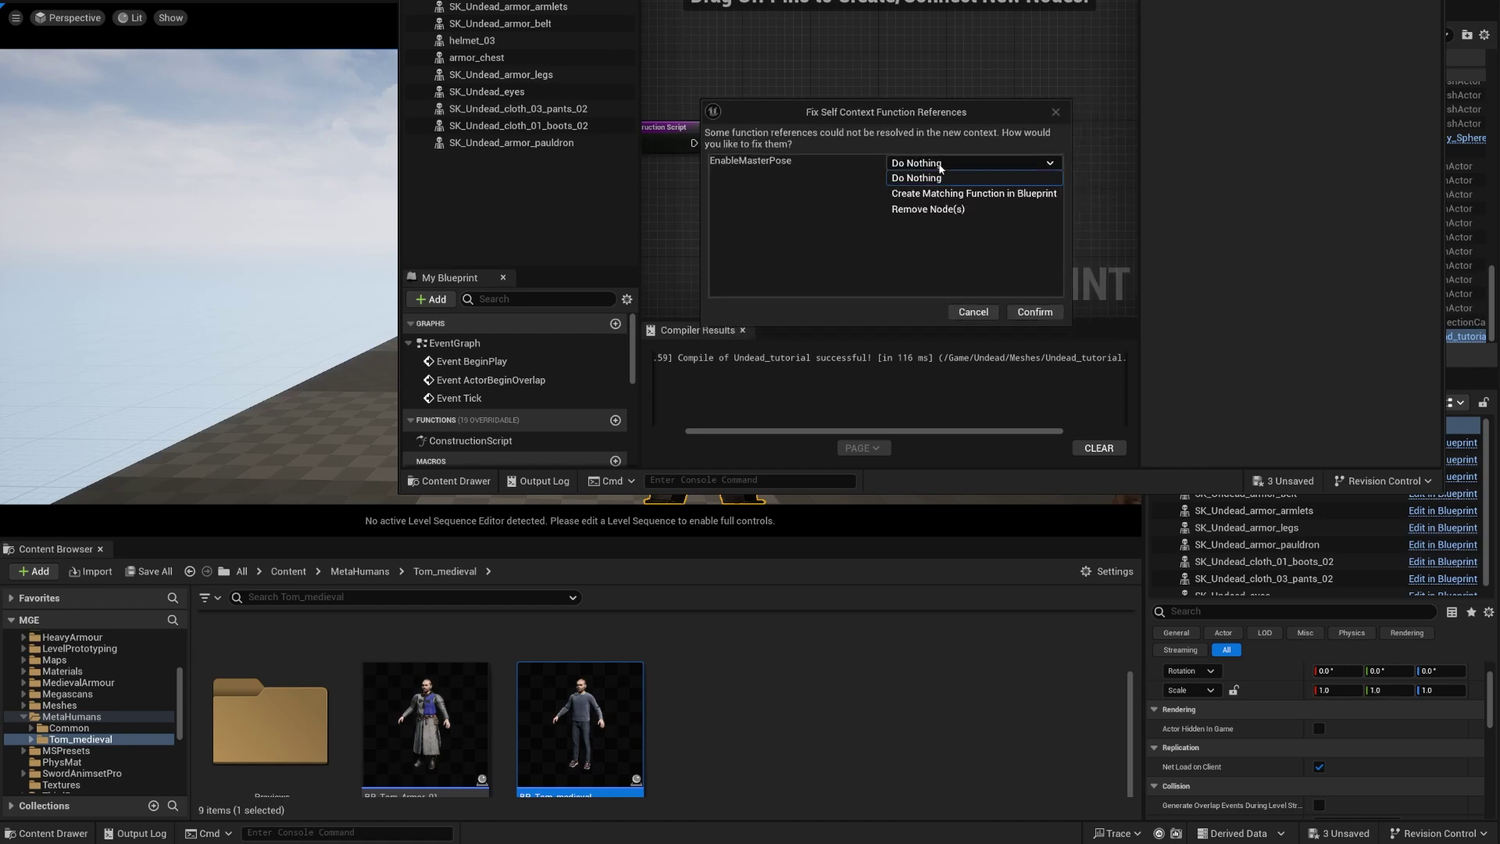
{"action": "left_click", "coordinate": [1020, 194]}
{"action": "left_click", "coordinate": [1035, 311]}
{"action": "right_click_drag", "start_coordinate": [728, 219], "coordinate": [779, 255]}
{"action": "left_click_drag", "start_coordinate": [930, 187], "coordinate": [882, 163]}
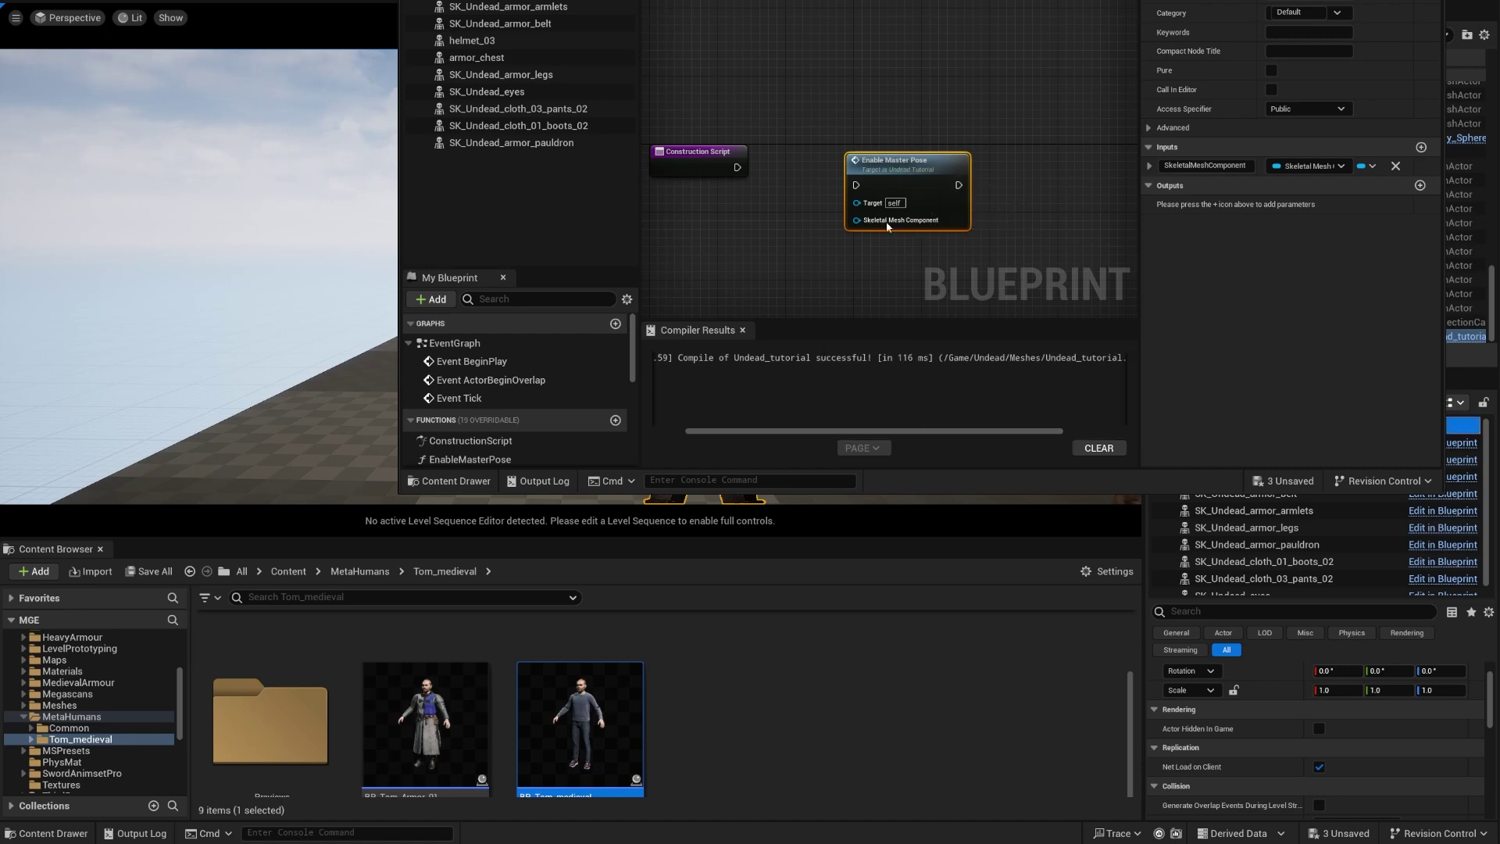
{"action": "right_click", "coordinate": [762, 305]}
{"action": "left_click", "coordinate": [951, 310]}
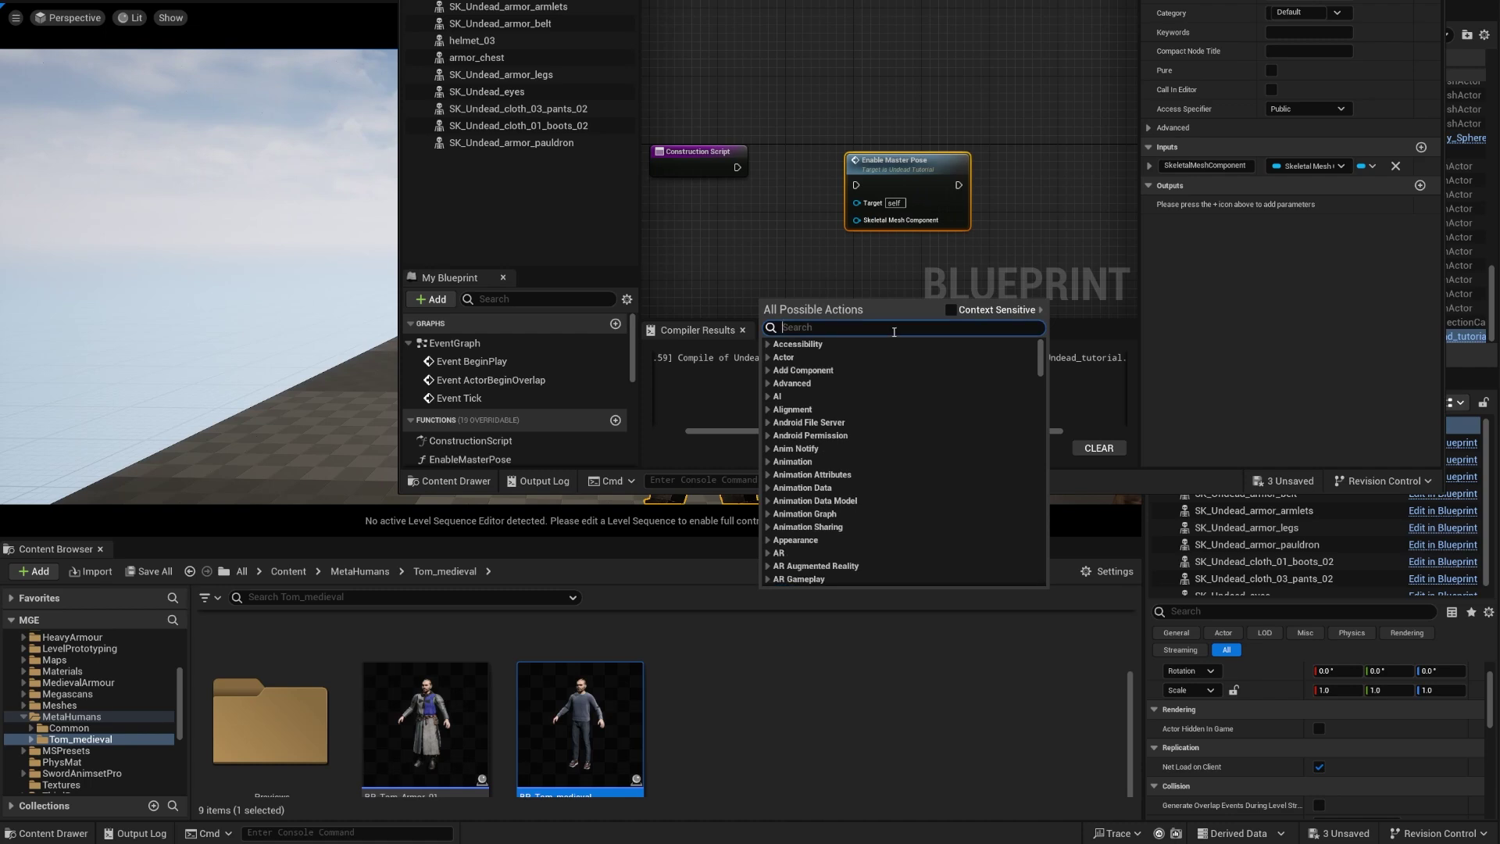
{"action": "type", "text": "enable"}
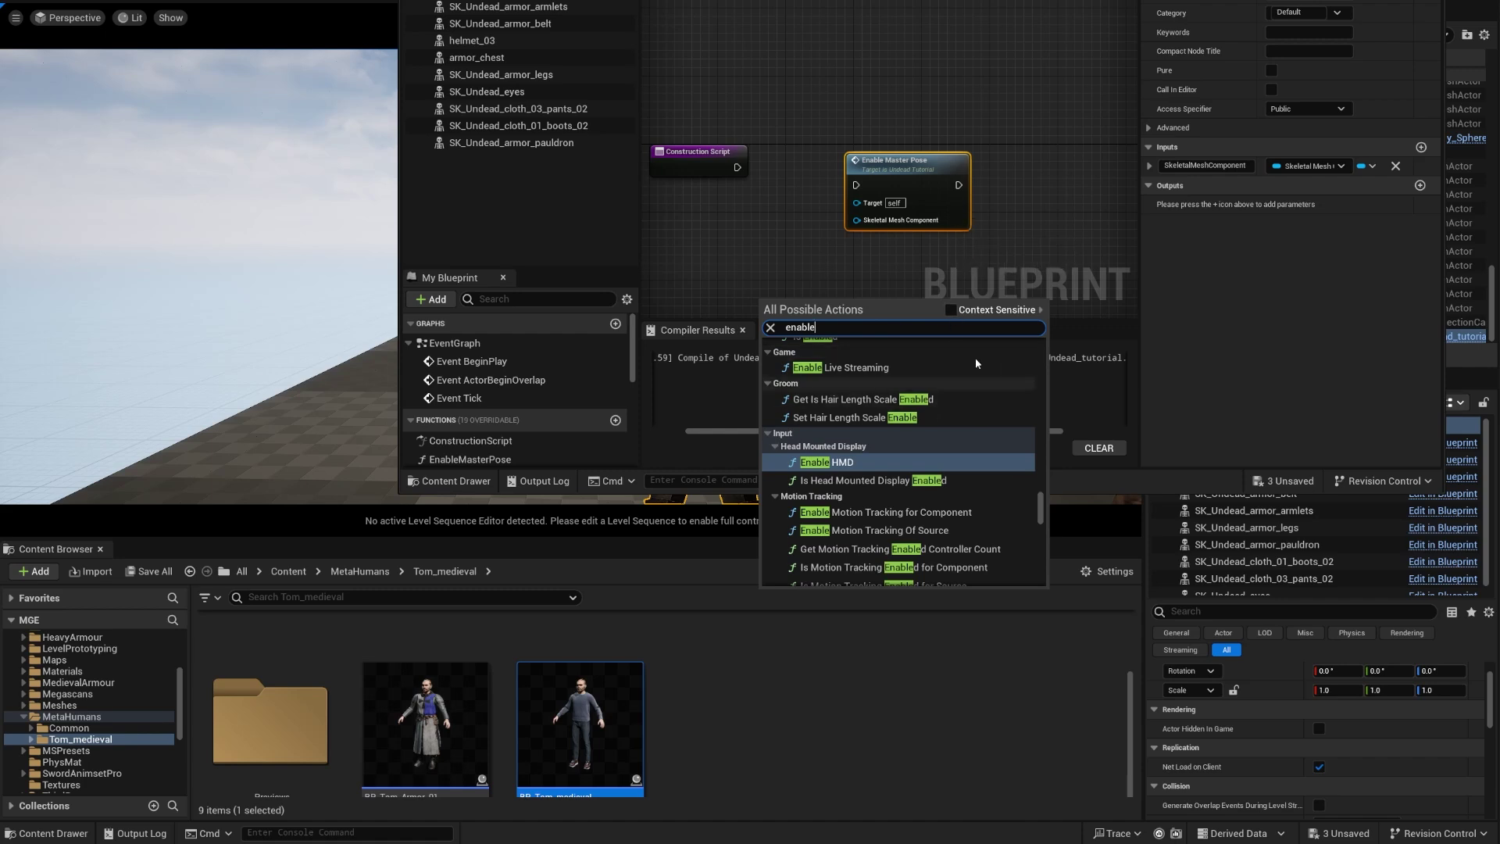
{"action": "left_click", "coordinate": [938, 266]}
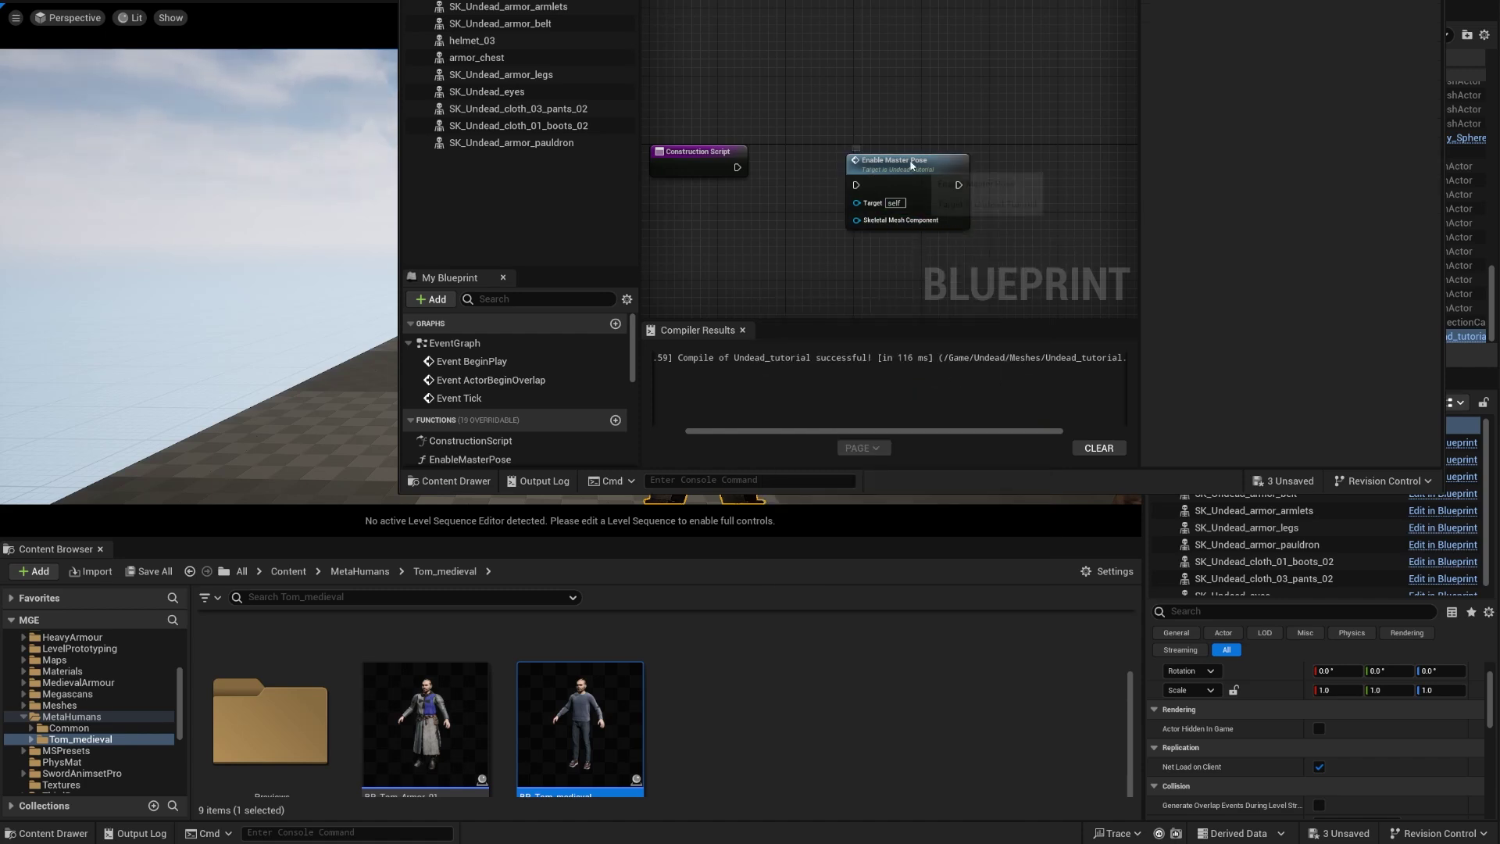
Step: Place the Enable Master Pose node closer to the Construction Script entry node and open the EnableMasterPose function graph
{"action": "left_click_drag", "start_coordinate": [911, 164], "coordinate": [876, 155]}
{"action": "left_click_drag", "start_coordinate": [902, 430], "coordinate": [869, 432]}
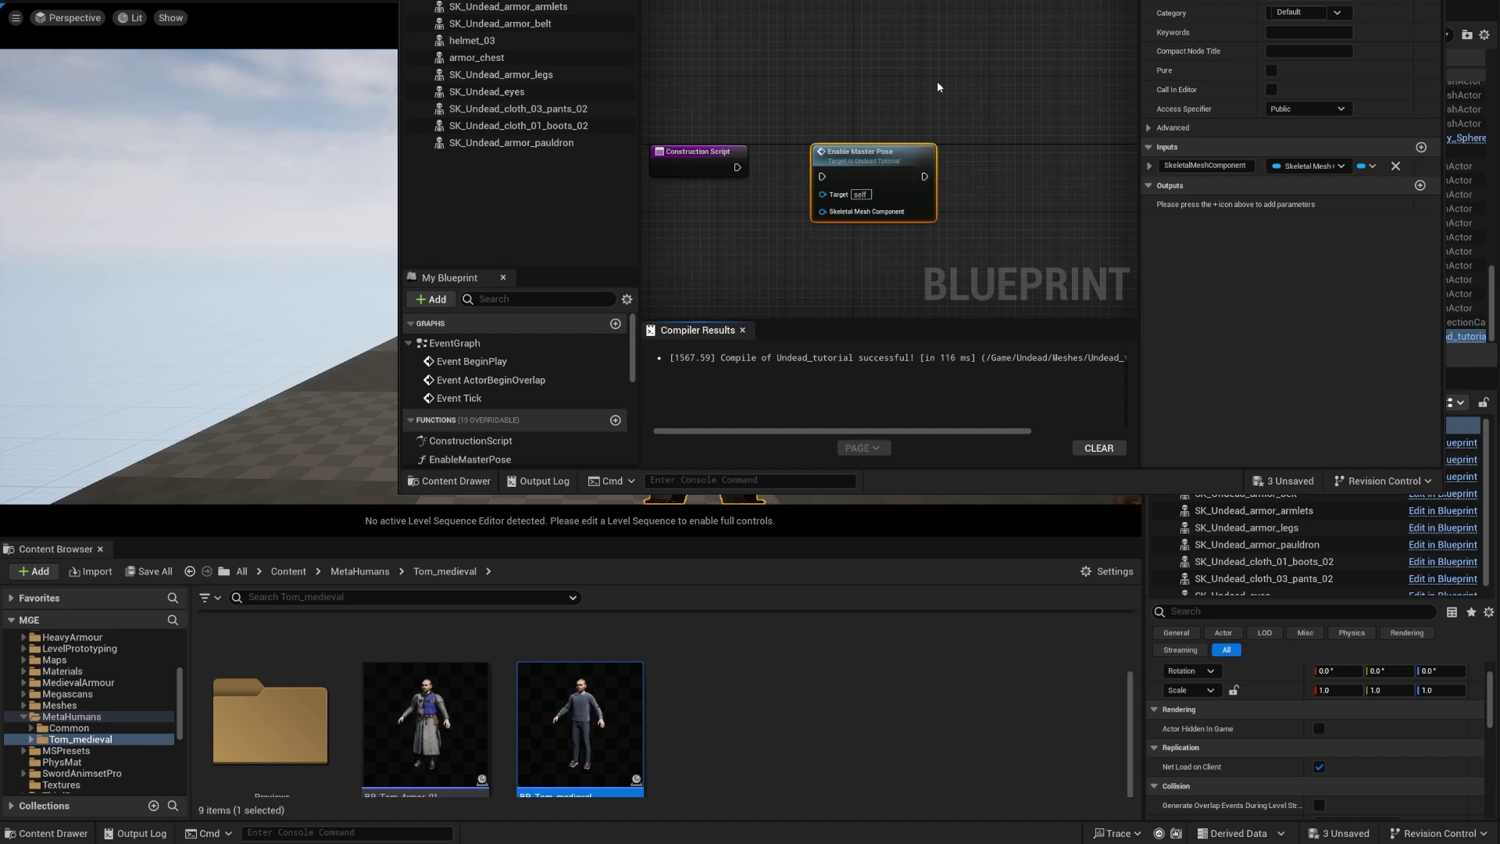
{"action": "double_click", "coordinate": [855, 162]}
{"action": "right_click_drag", "start_coordinate": [667, 107], "coordinate": [642, 211]}
{"action": "scroll", "coordinate": [695, 235], "scroll_direction": "down", "scroll_amount": 3}
{"action": "right_click_drag", "start_coordinate": [890, 212], "coordinate": [847, 235]}
{"action": "scroll", "coordinate": [847, 234], "scroll_direction": "up", "scroll_amount": 1}
Step: Add a context-sensitive Set Leader Pose Component (SK_Undead) node to the EnableMasterPose function graph
{"action": "right_click", "coordinate": [956, 216]}
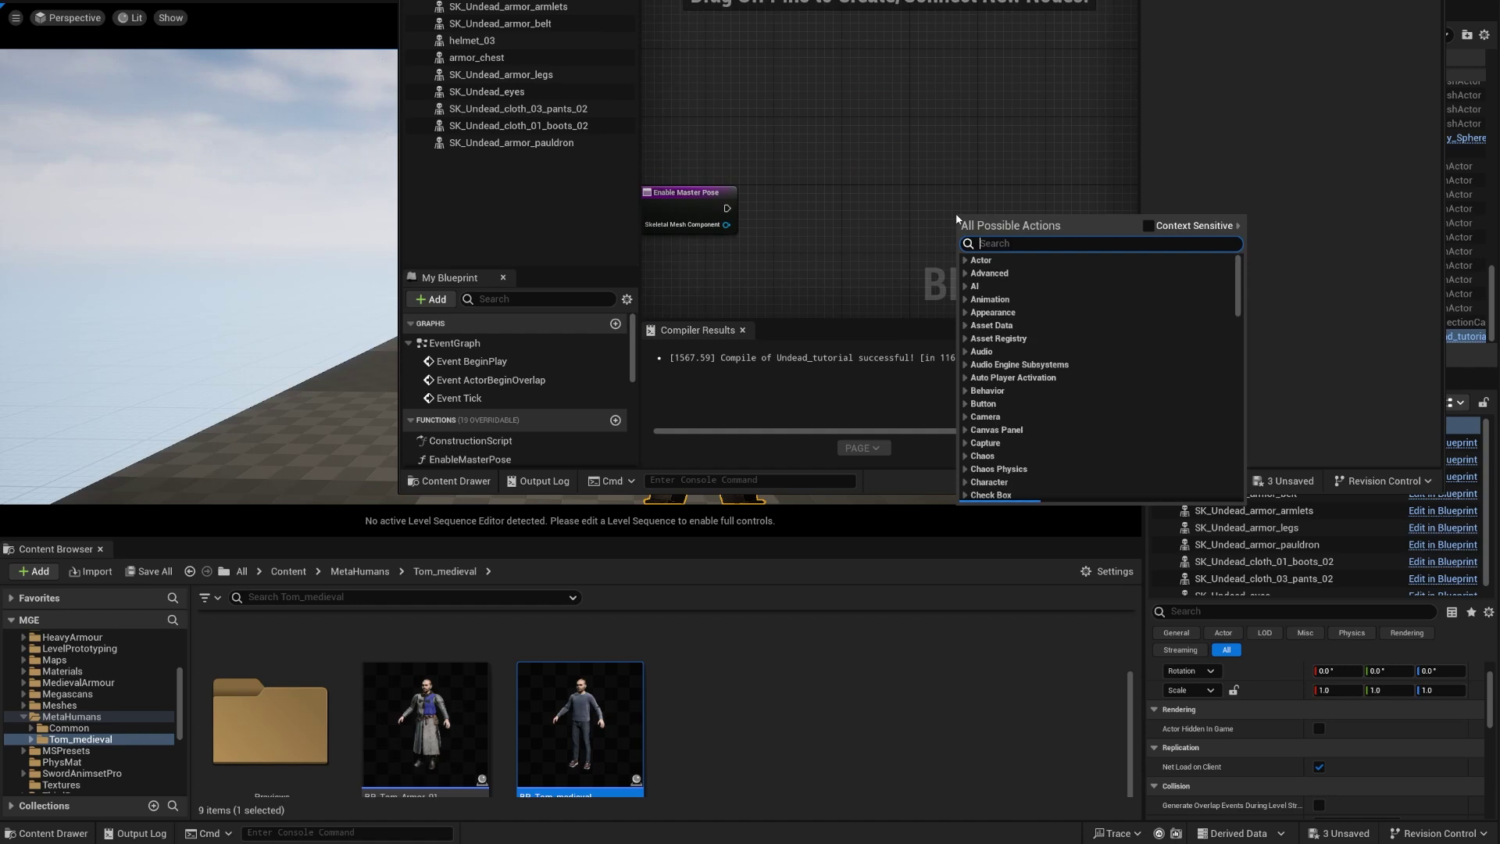
{"action": "left_click", "coordinate": [1149, 225]}
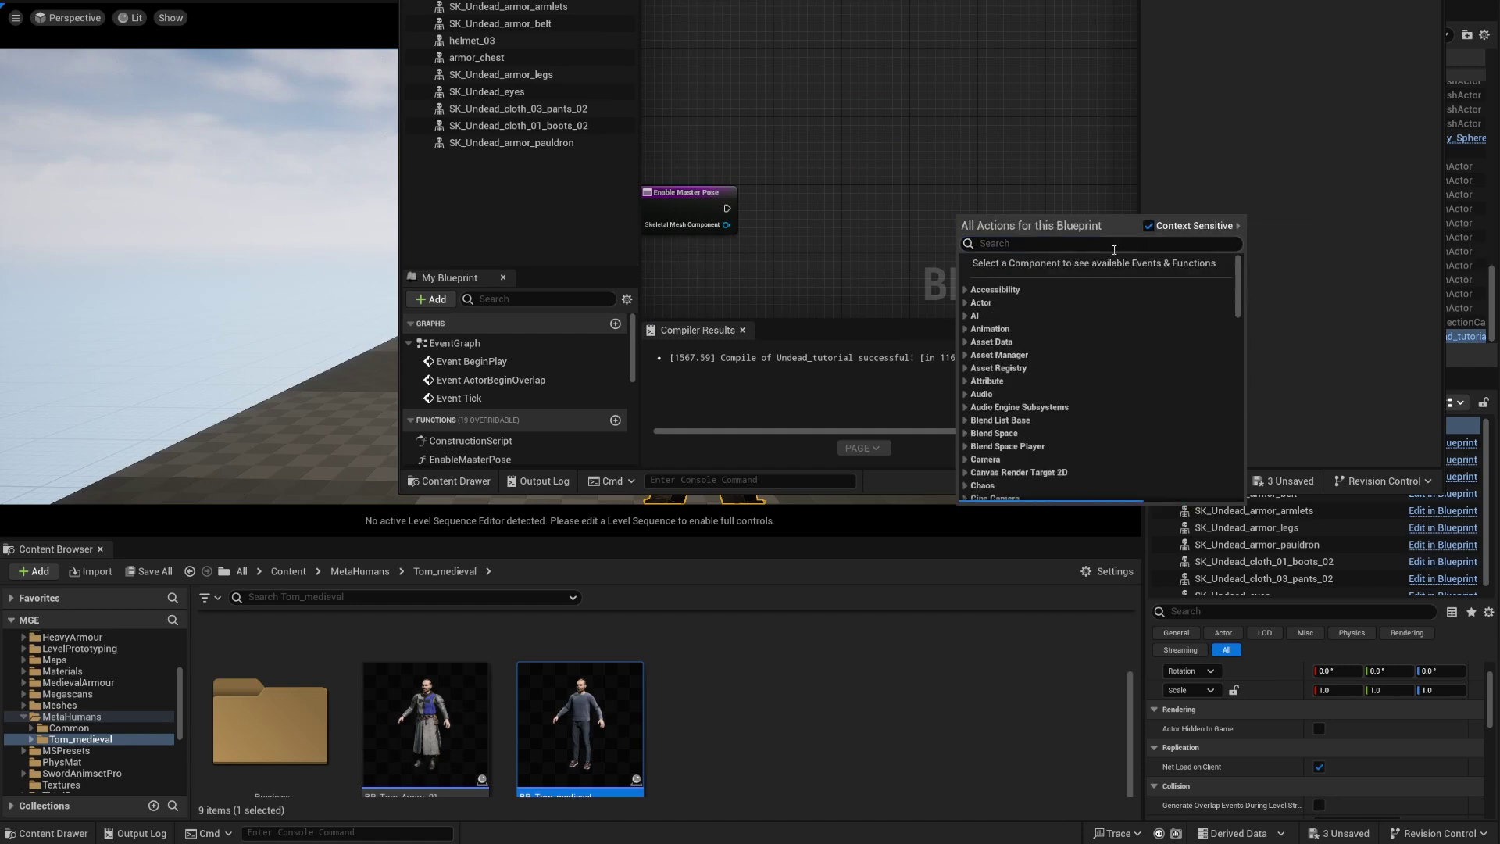
{"action": "type", "text": "set leade"}
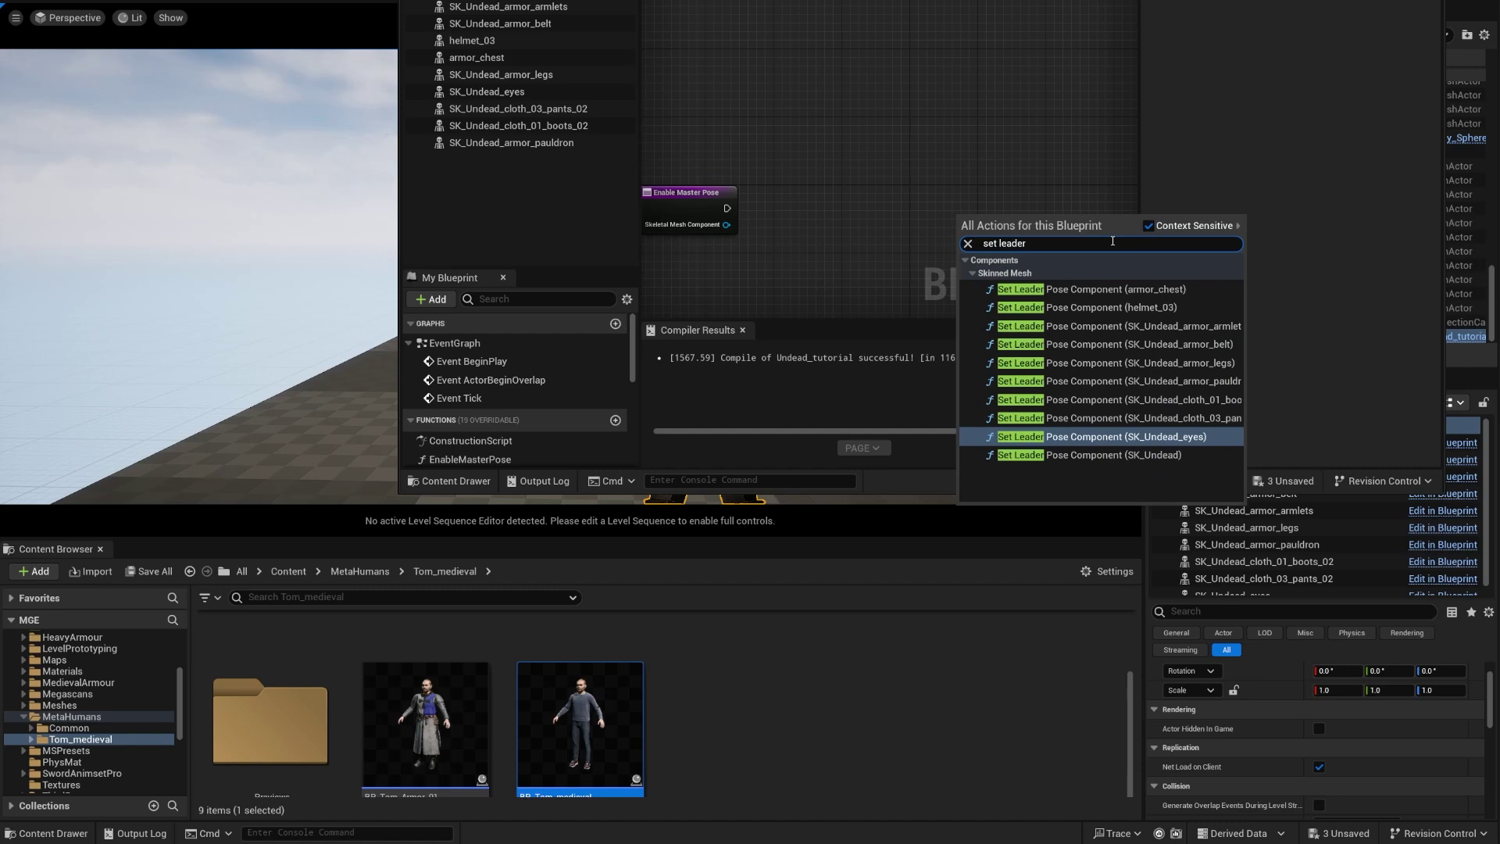
{"action": "type", "text": "r"}
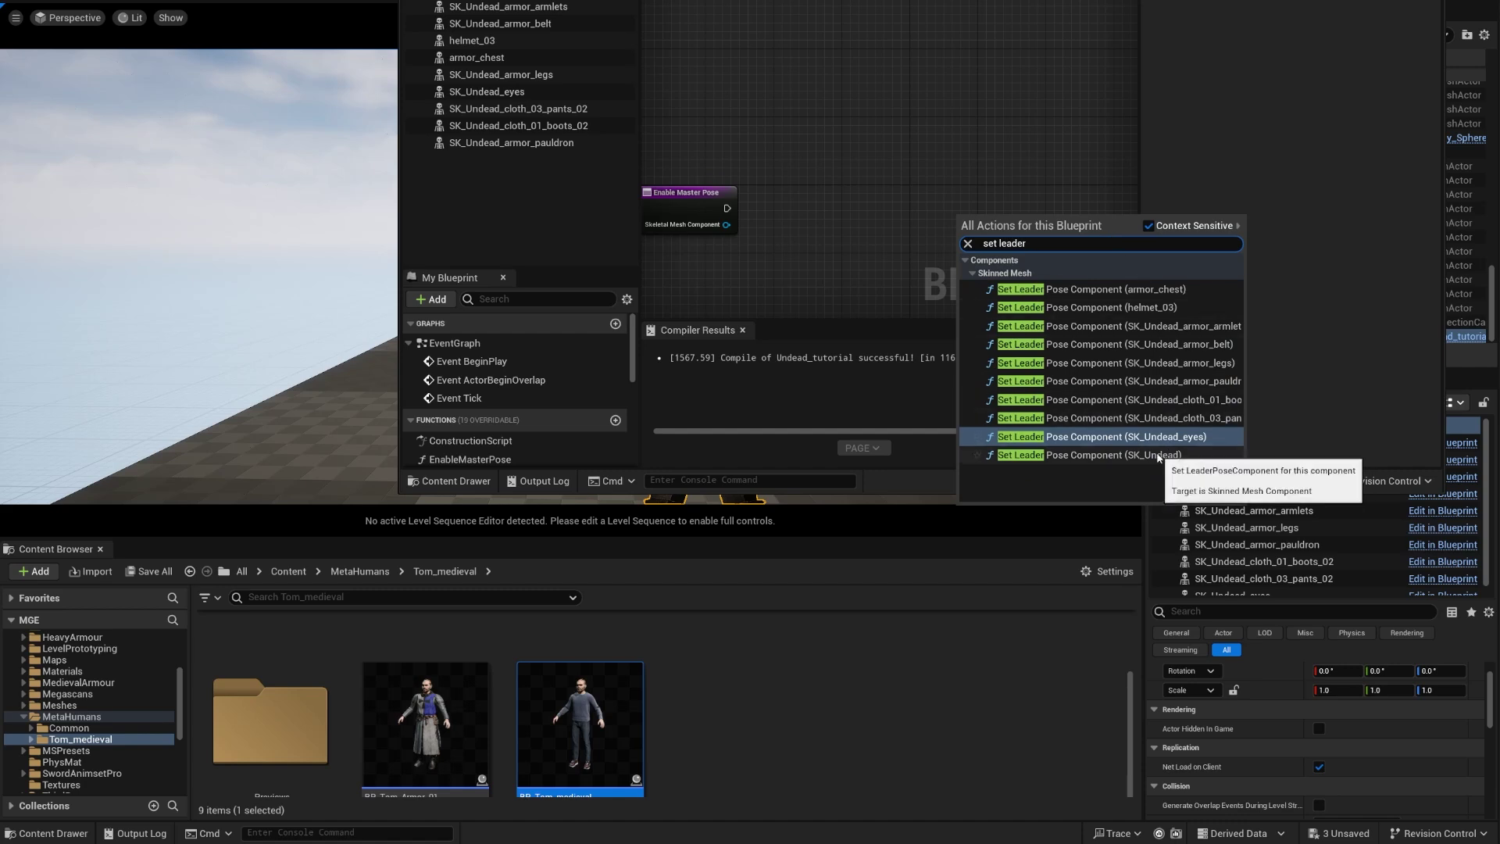
{"action": "left_click", "coordinate": [1149, 455]}
{"action": "right_click_drag", "start_coordinate": [861, 297], "coordinate": [843, 231]}
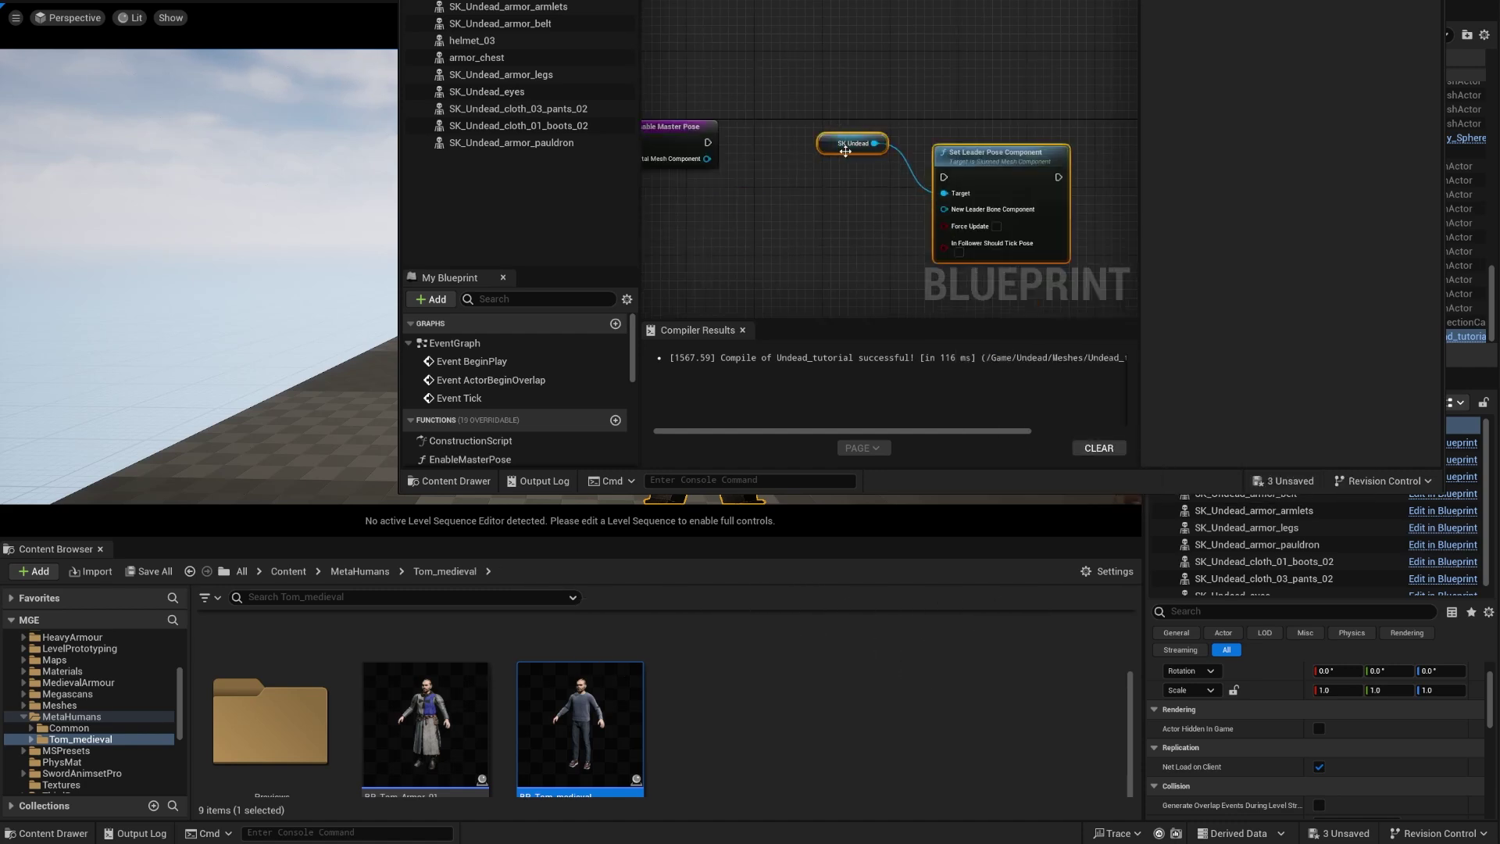
Step: Wire the EnableMasterPose function: its entry execution and Skeletal Mesh Component into Set Leader Pose Component's execution and Target, and SK_Undead into New Leader Bone Component only
{"action": "left_click_drag", "start_coordinate": [838, 147], "coordinate": [866, 197]}
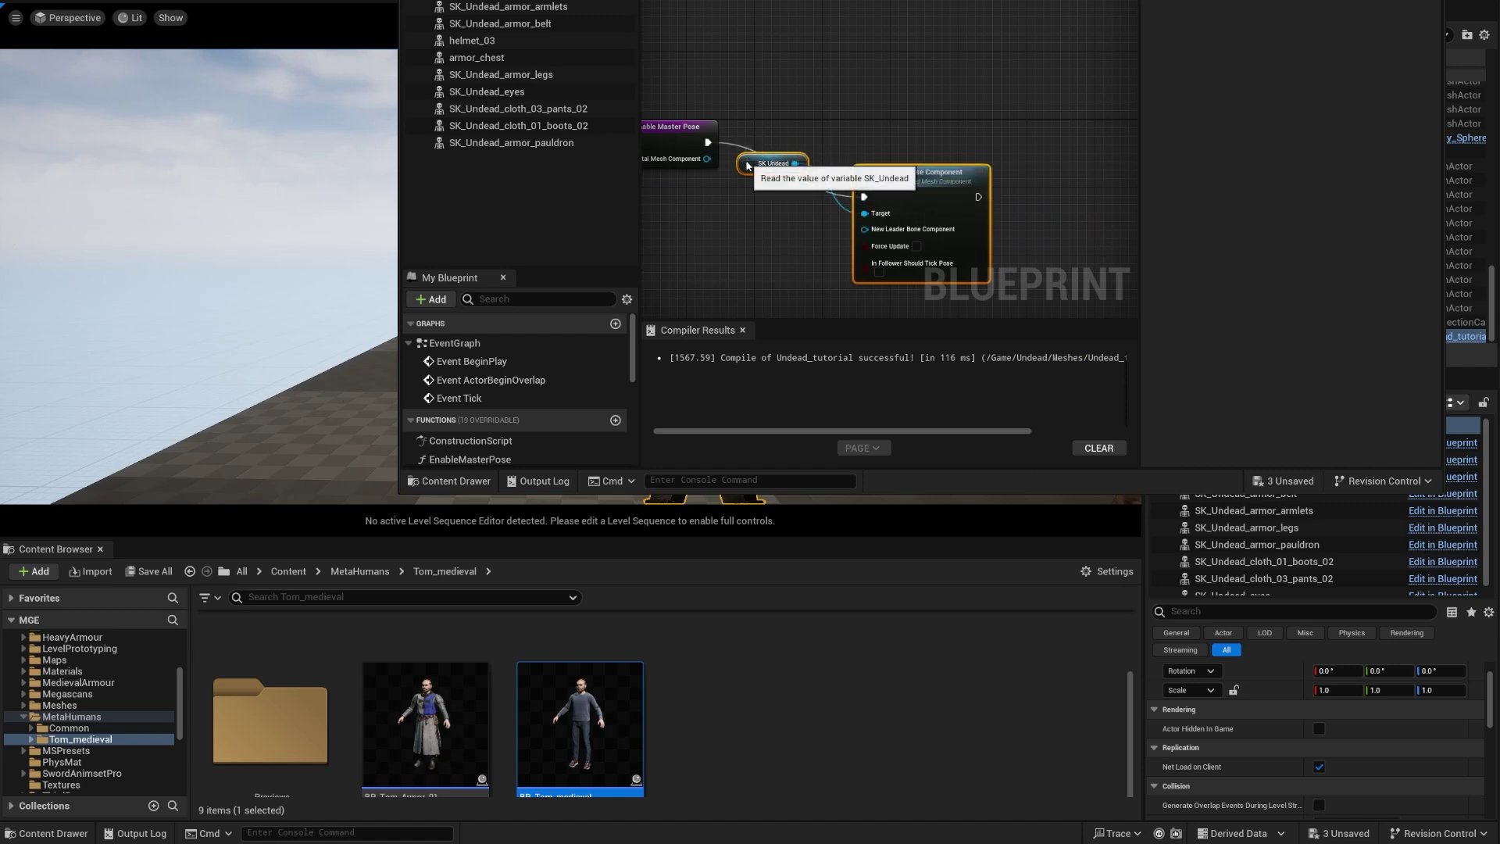
{"action": "left_click", "coordinate": [755, 212]}
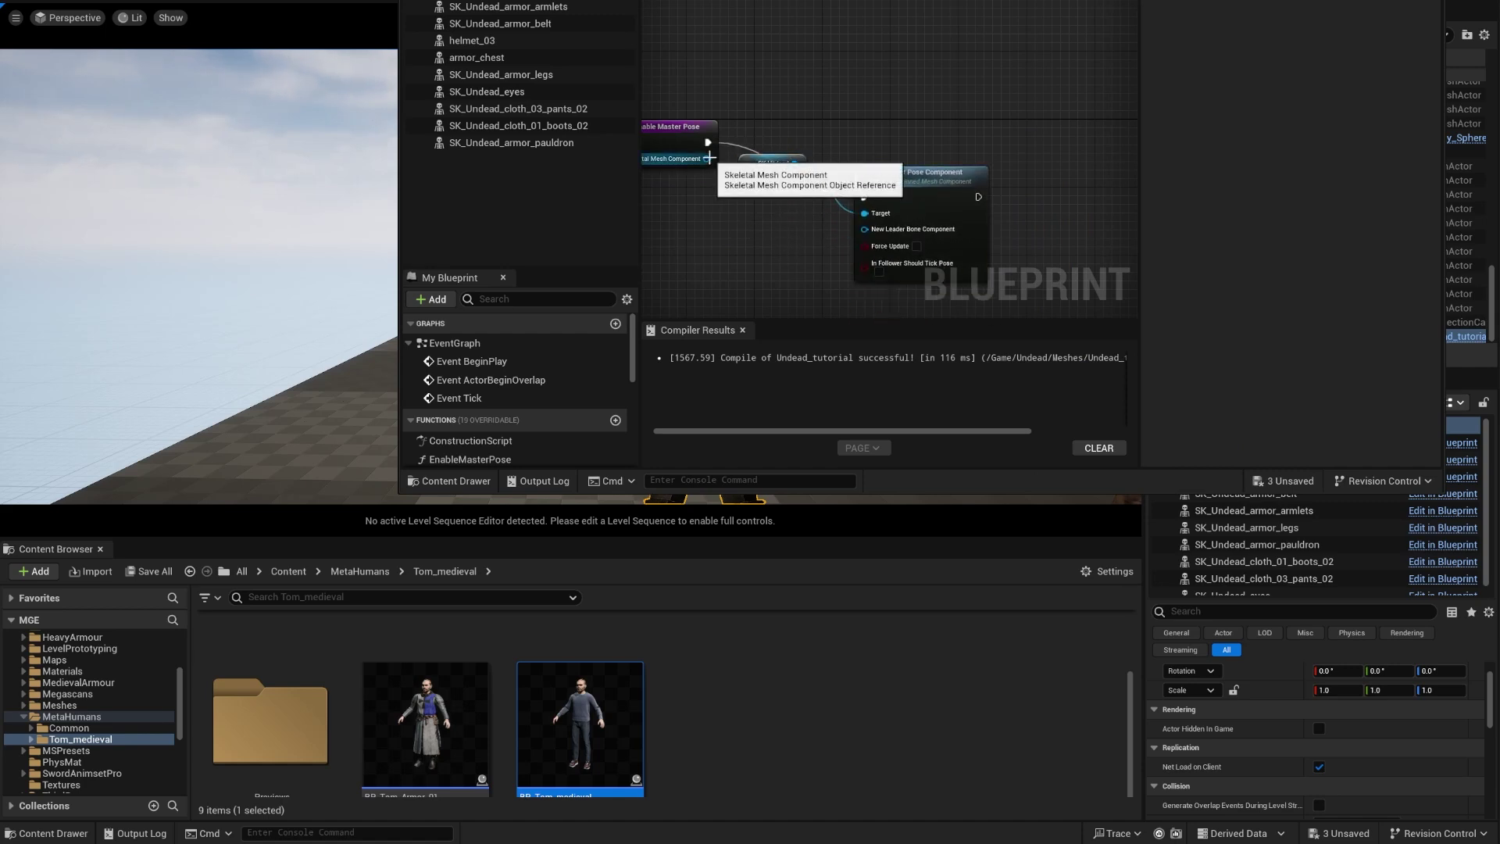
{"action": "left_click_drag", "start_coordinate": [716, 158], "coordinate": [864, 214]}
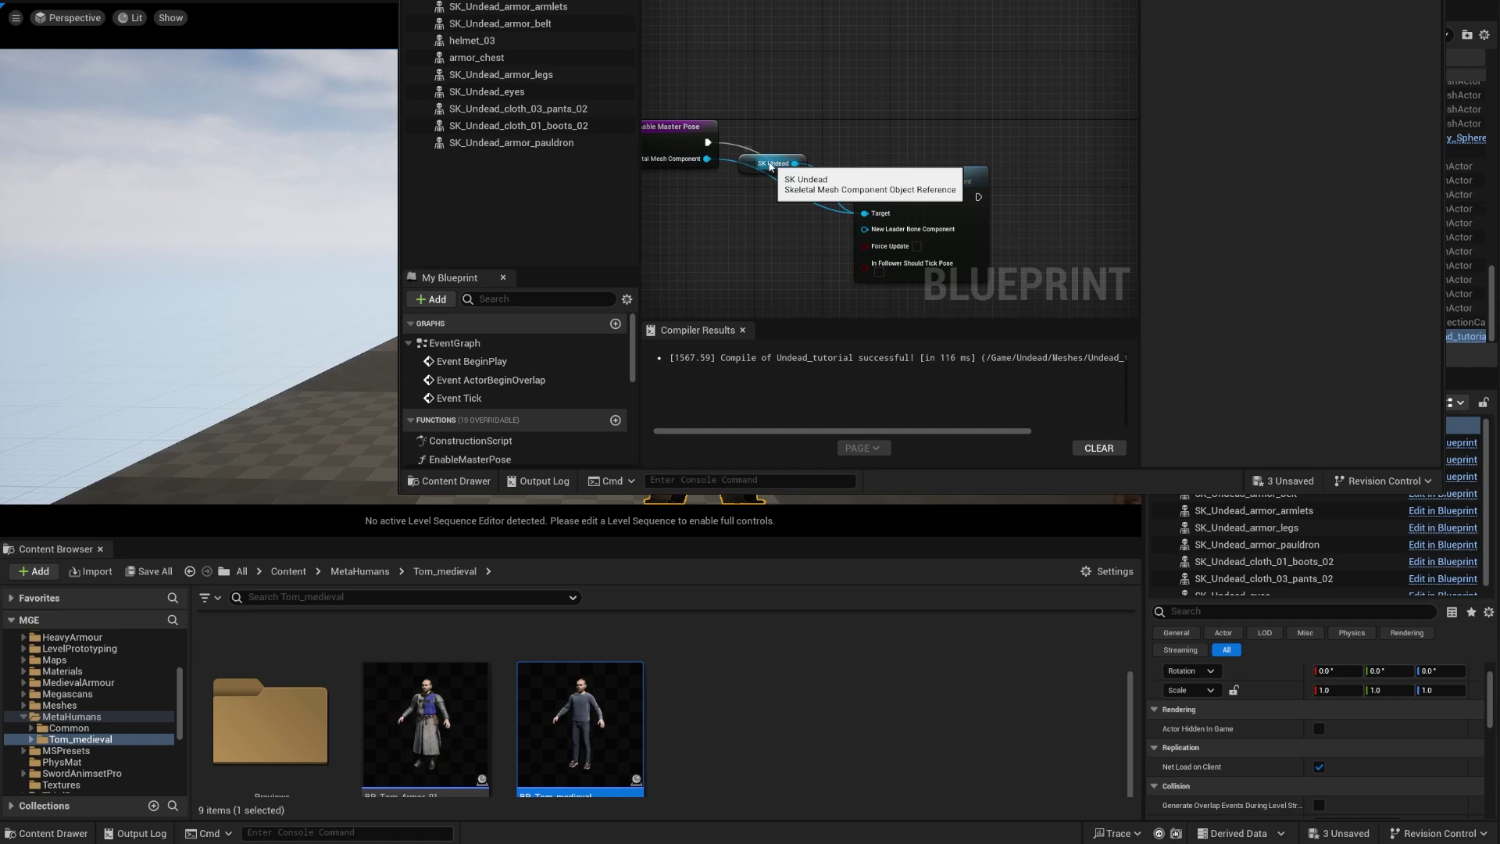
{"action": "left_click_drag", "start_coordinate": [788, 164], "coordinate": [880, 235]}
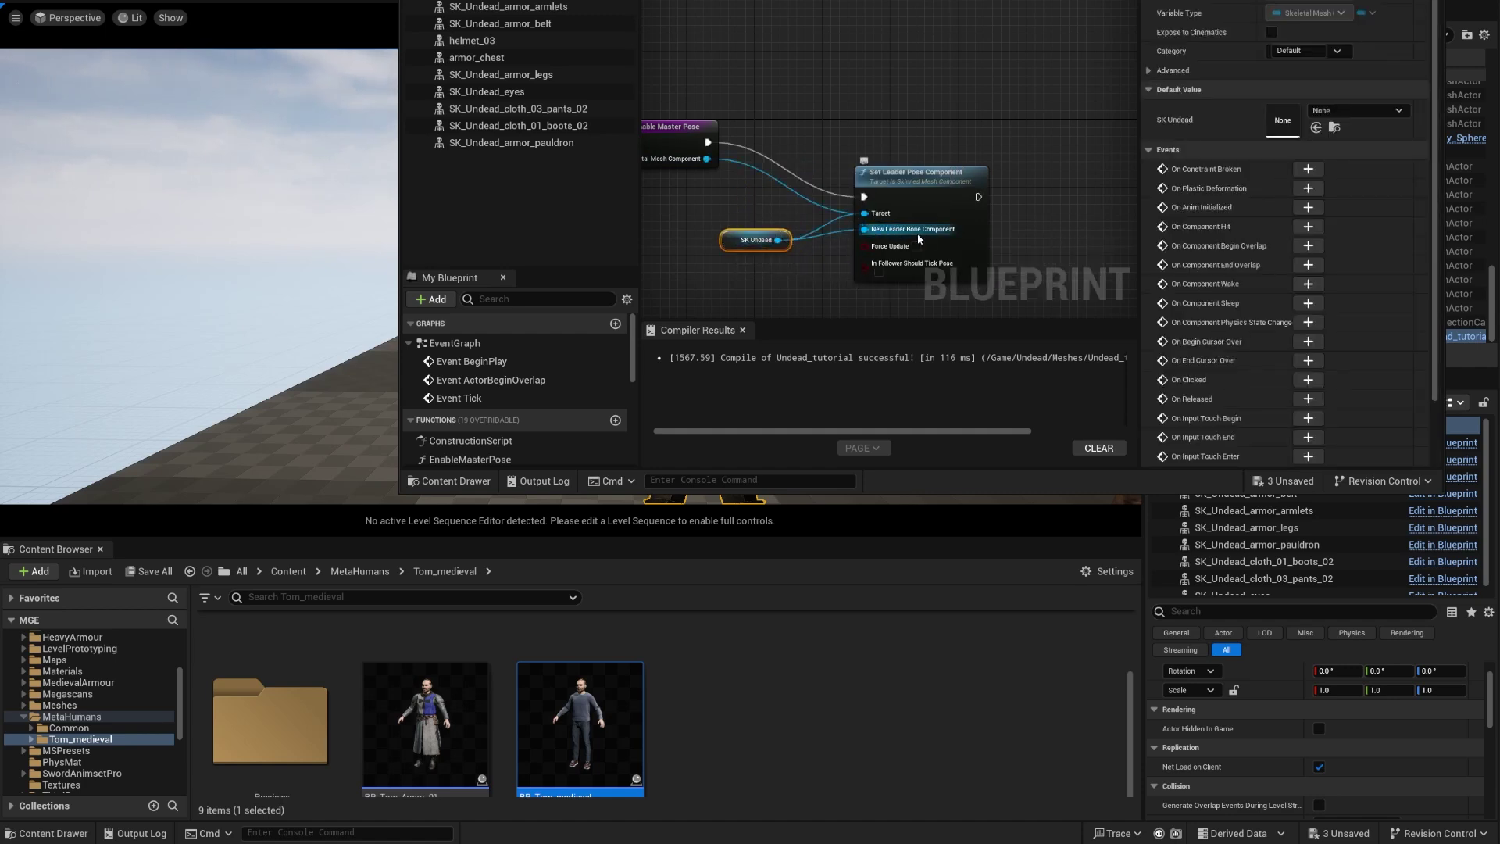
{"action": "right_click", "coordinate": [865, 213]}
{"action": "left_click", "coordinate": [930, 221]}
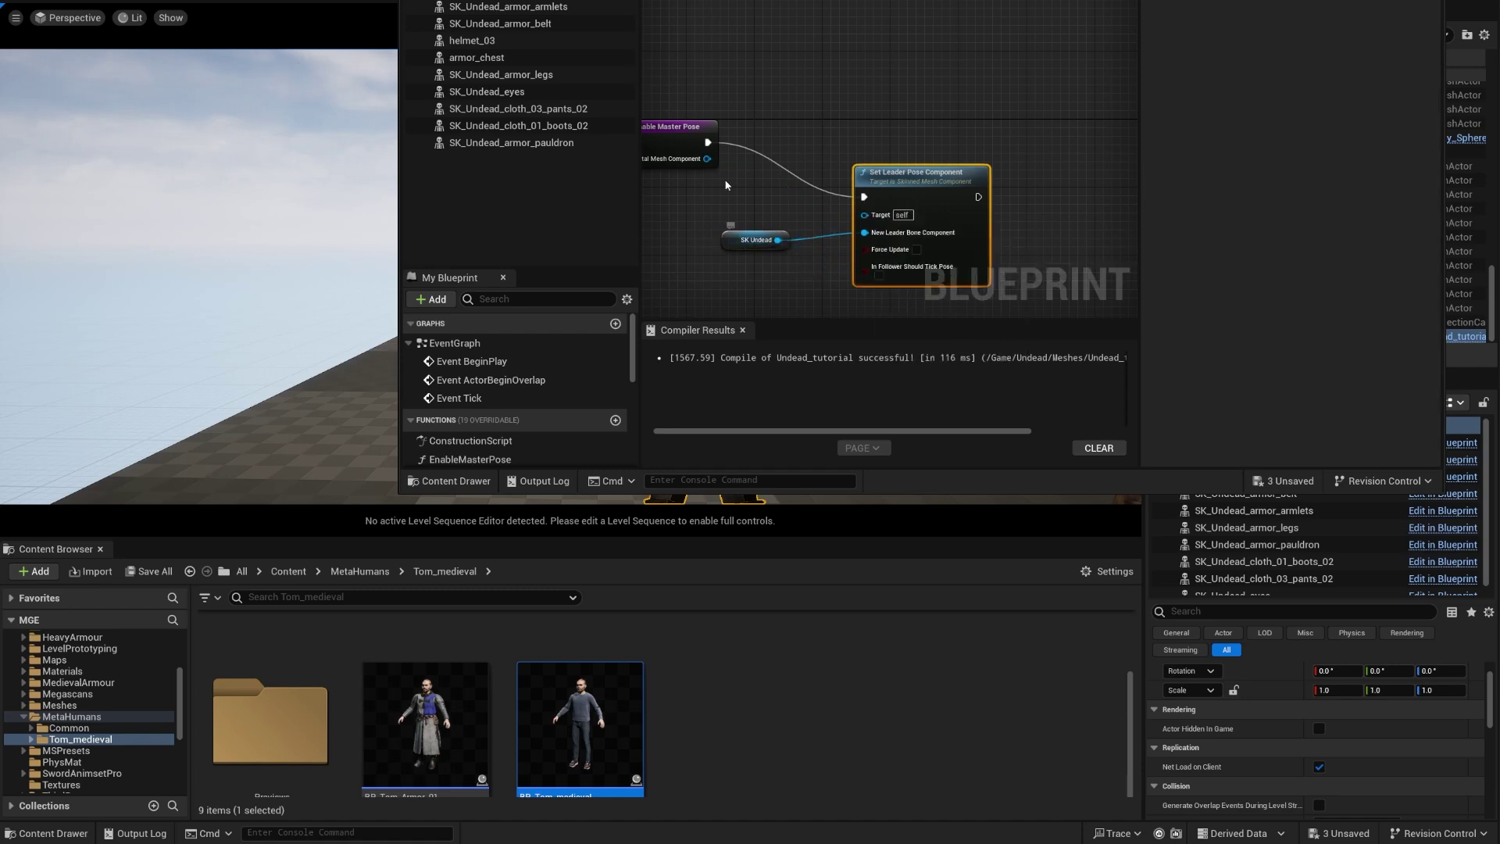
{"action": "left_click_drag", "start_coordinate": [707, 159], "coordinate": [865, 214]}
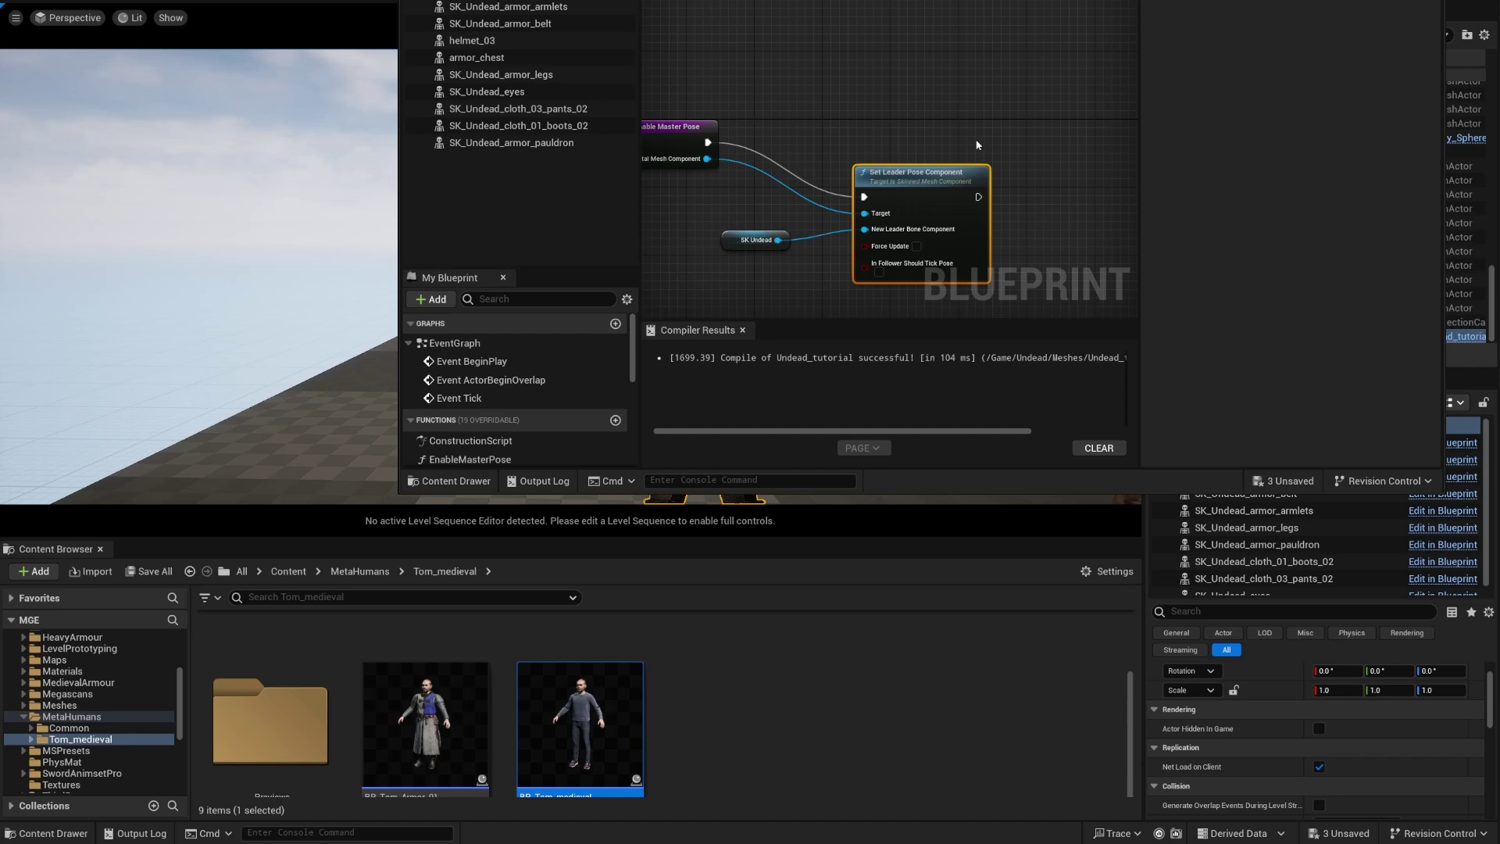
Step: In the Construction Script, connect the entry node to Enable Master Pose and feed armor_chest into its Skeletal Mesh Component input
{"action": "double_click", "coordinate": [470, 441]}
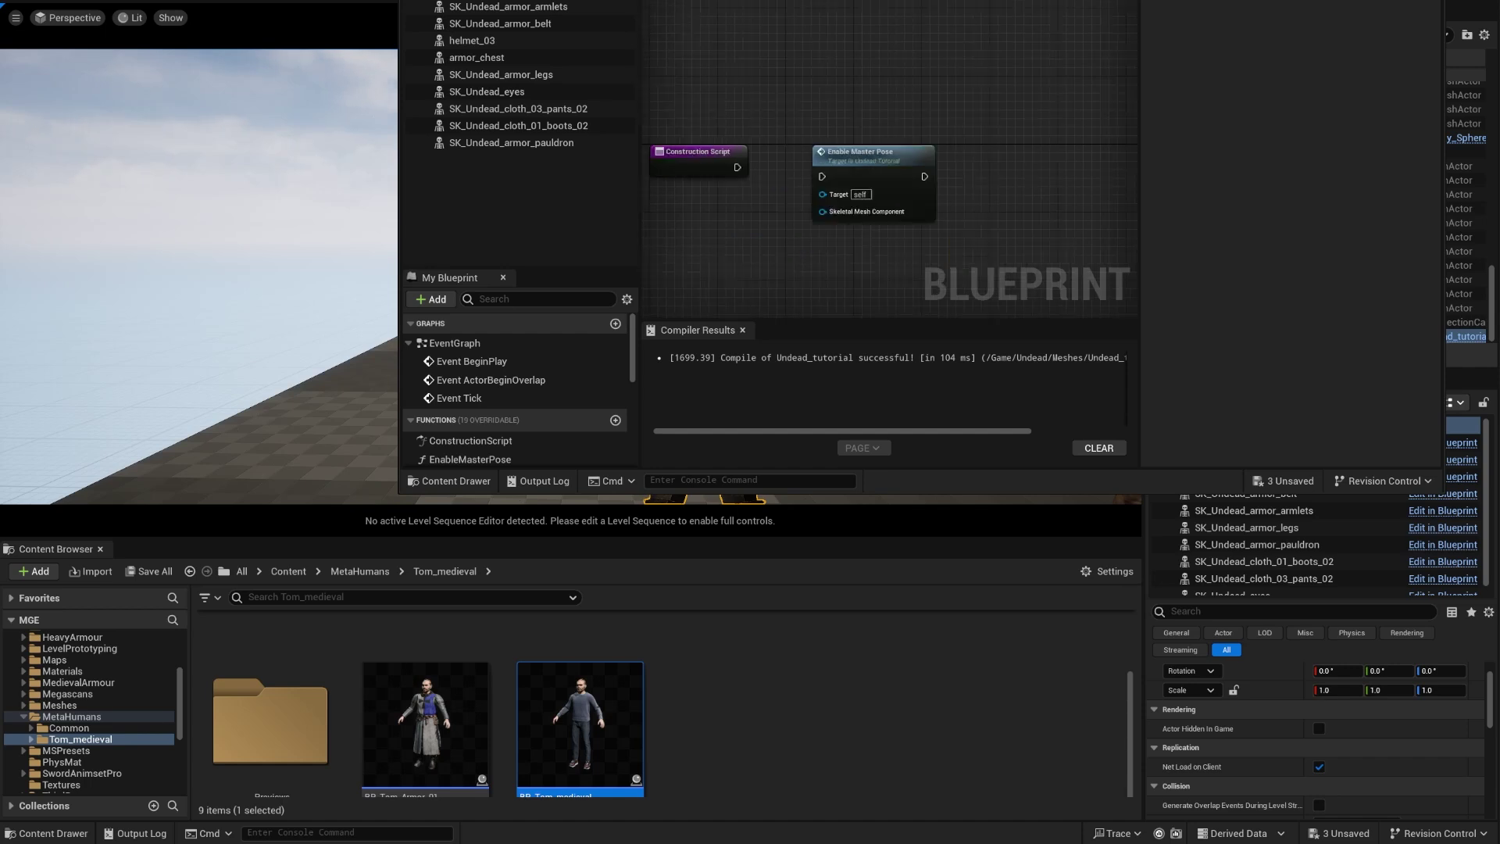
{"action": "right_click_drag", "start_coordinate": [780, 103], "coordinate": [843, 107]}
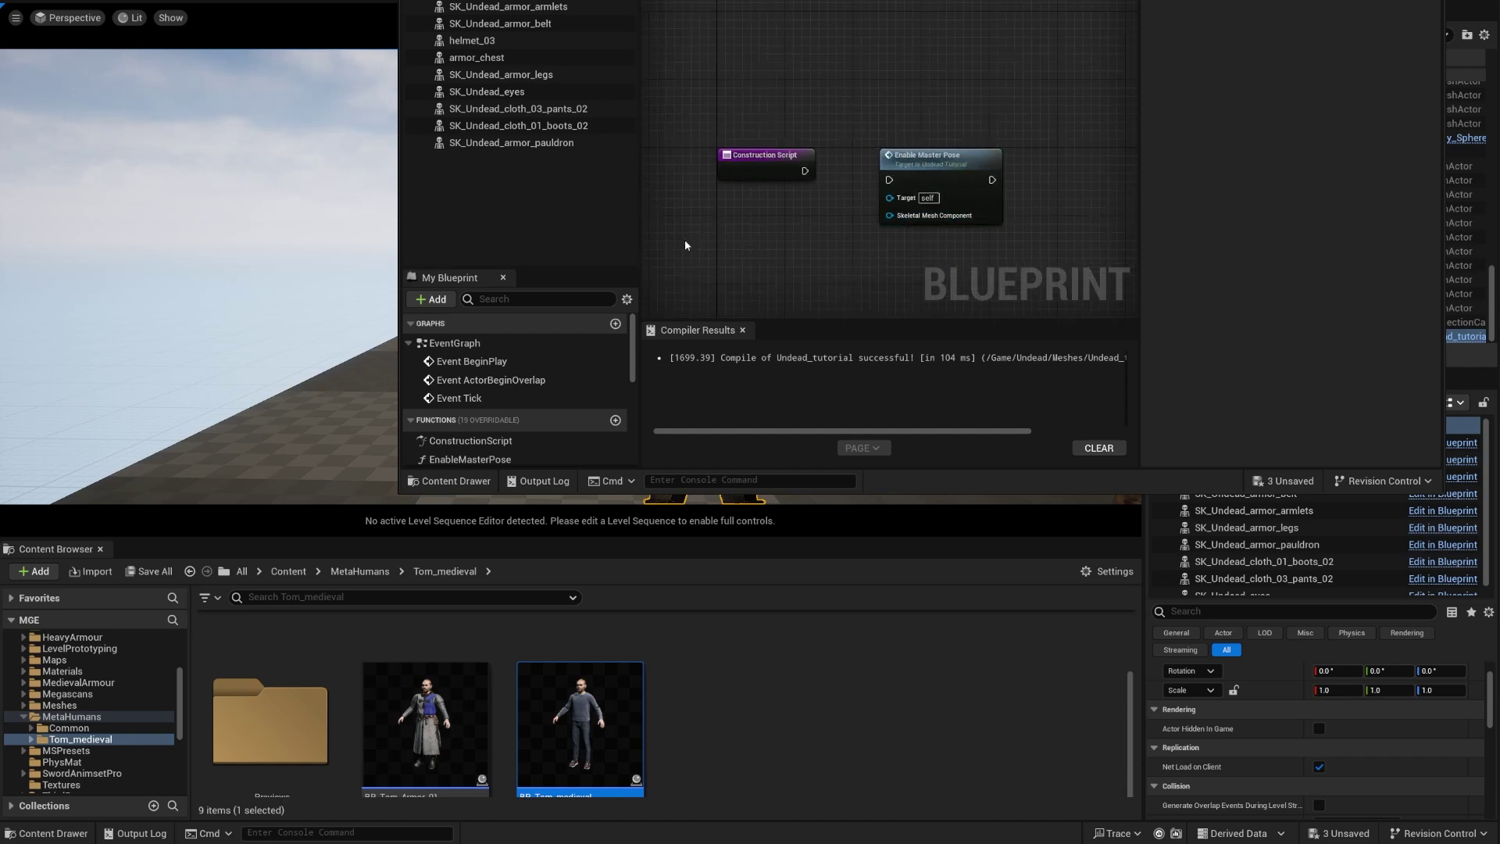
{"action": "scroll", "coordinate": [685, 246], "scroll_direction": "up", "scroll_amount": 1}
{"action": "left_click_drag", "start_coordinate": [779, 185], "coordinate": [881, 194]}
{"action": "right_click_drag", "start_coordinate": [858, 248], "coordinate": [820, 133]}
{"action": "scroll", "coordinate": [820, 133], "scroll_direction": "down", "scroll_amount": 1}
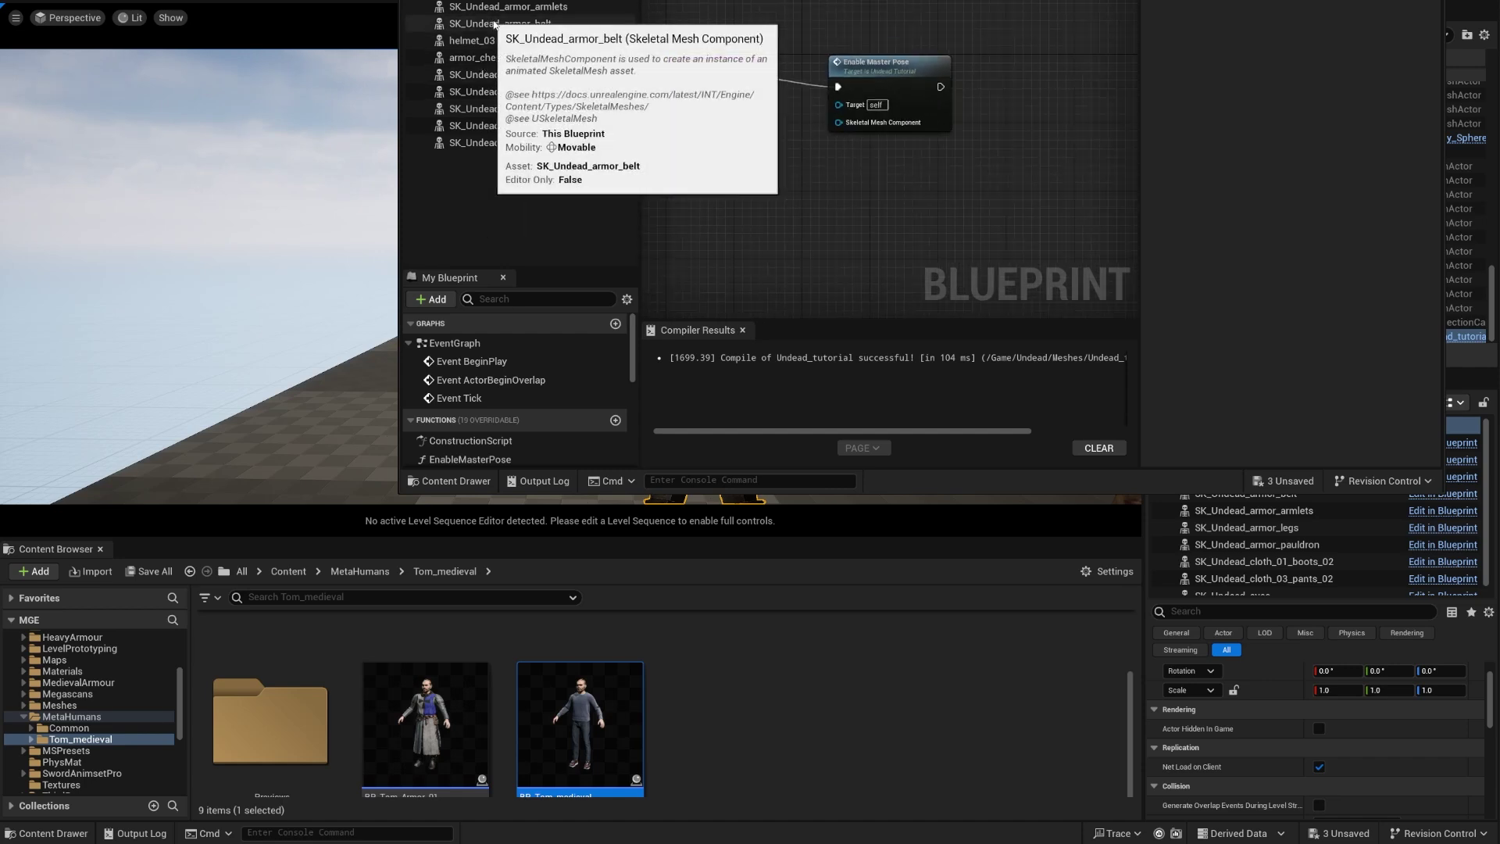
{"action": "left_click_drag", "start_coordinate": [476, 57], "coordinate": [845, 126]}
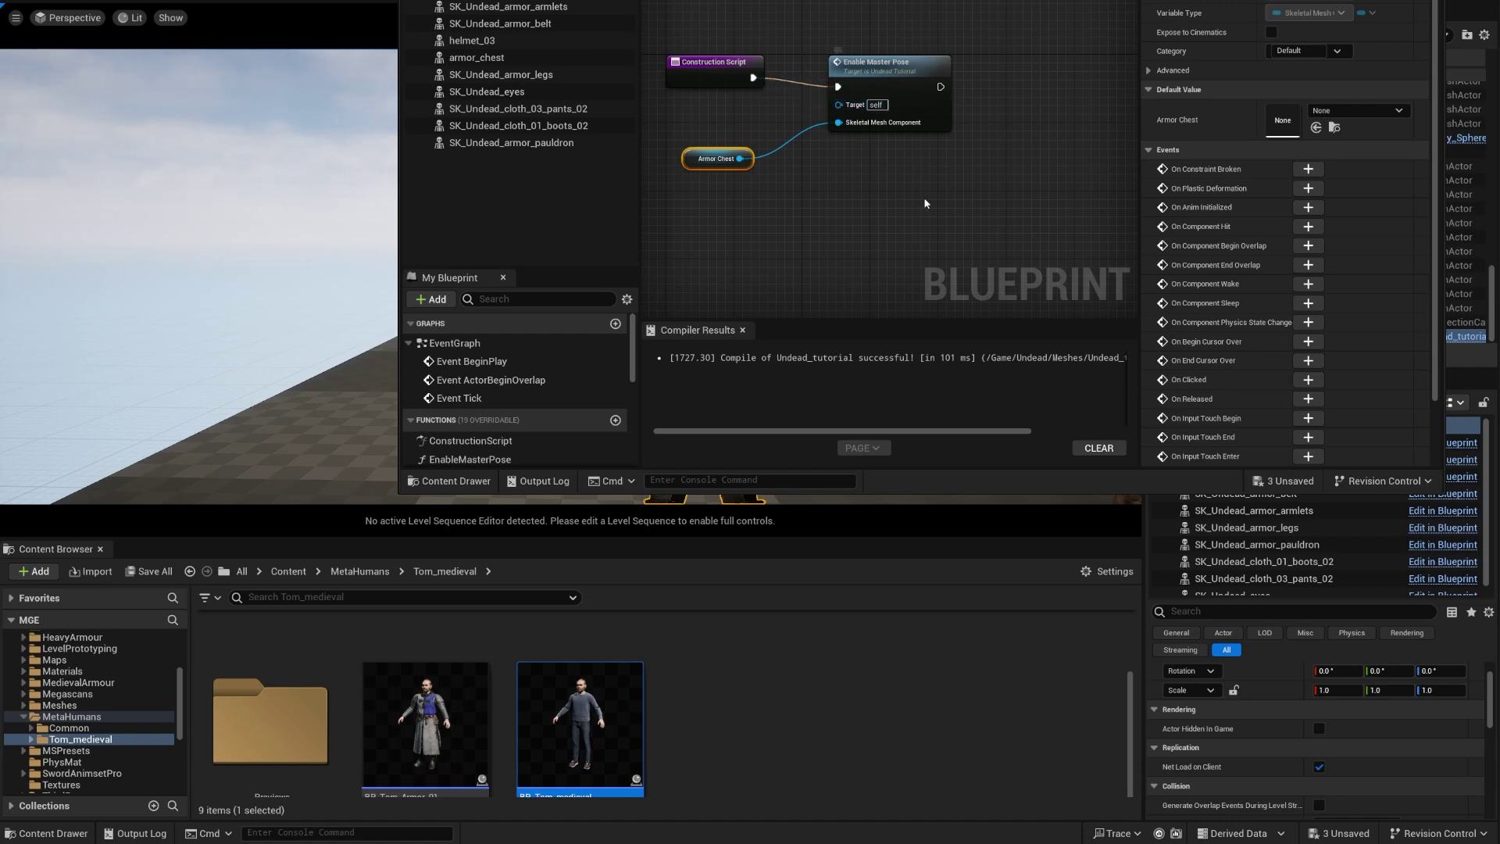
Step: Duplicate the Enable Master Pose node and place the copy beside the first one
{"action": "right_click_drag", "start_coordinate": [924, 203], "coordinate": [894, 208]}
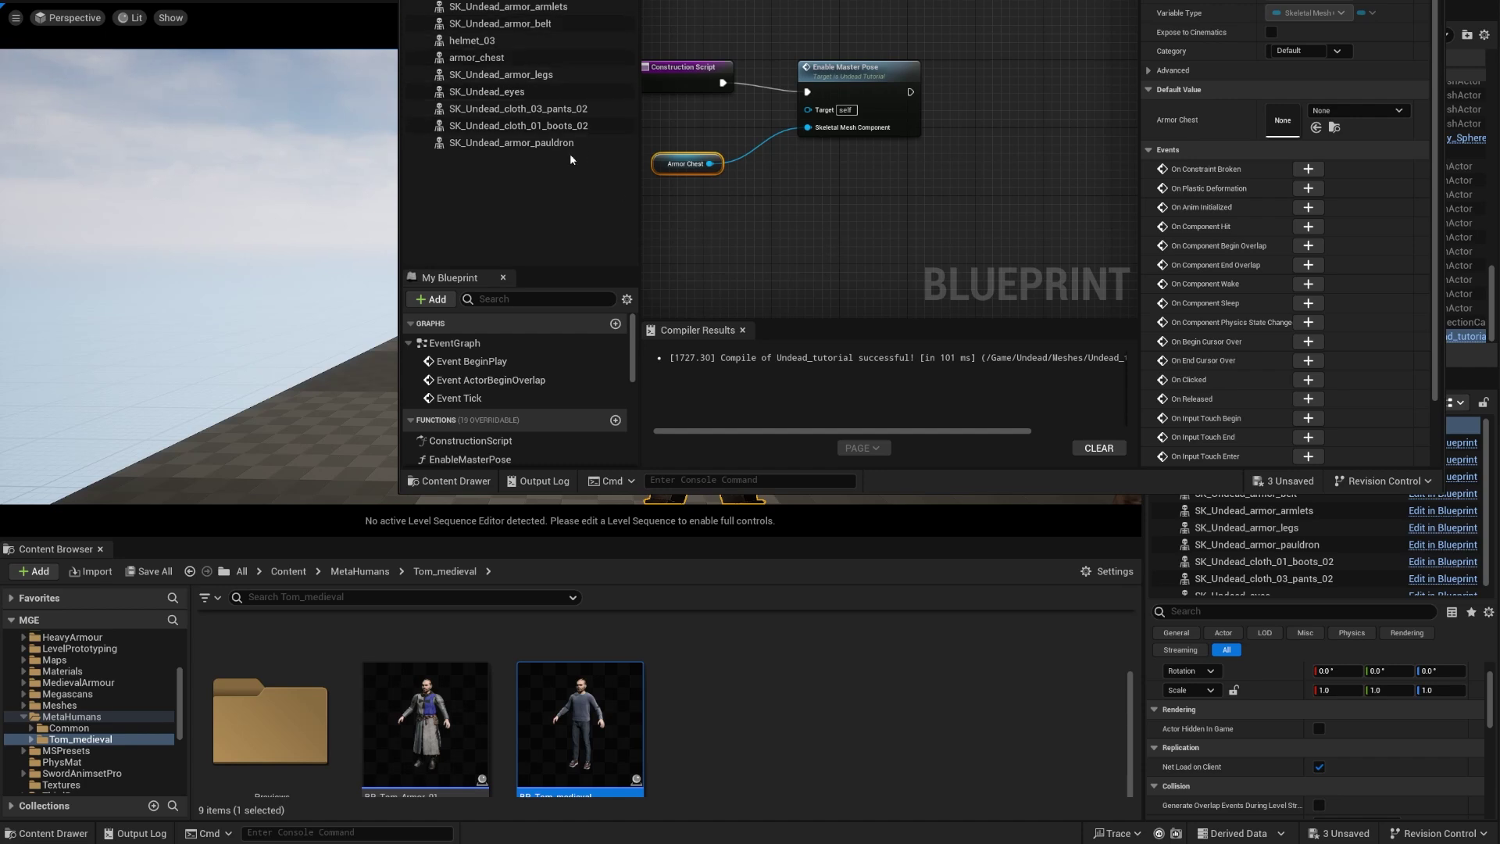
{"action": "right_click_drag", "start_coordinate": [740, 99], "coordinate": [778, 127]}
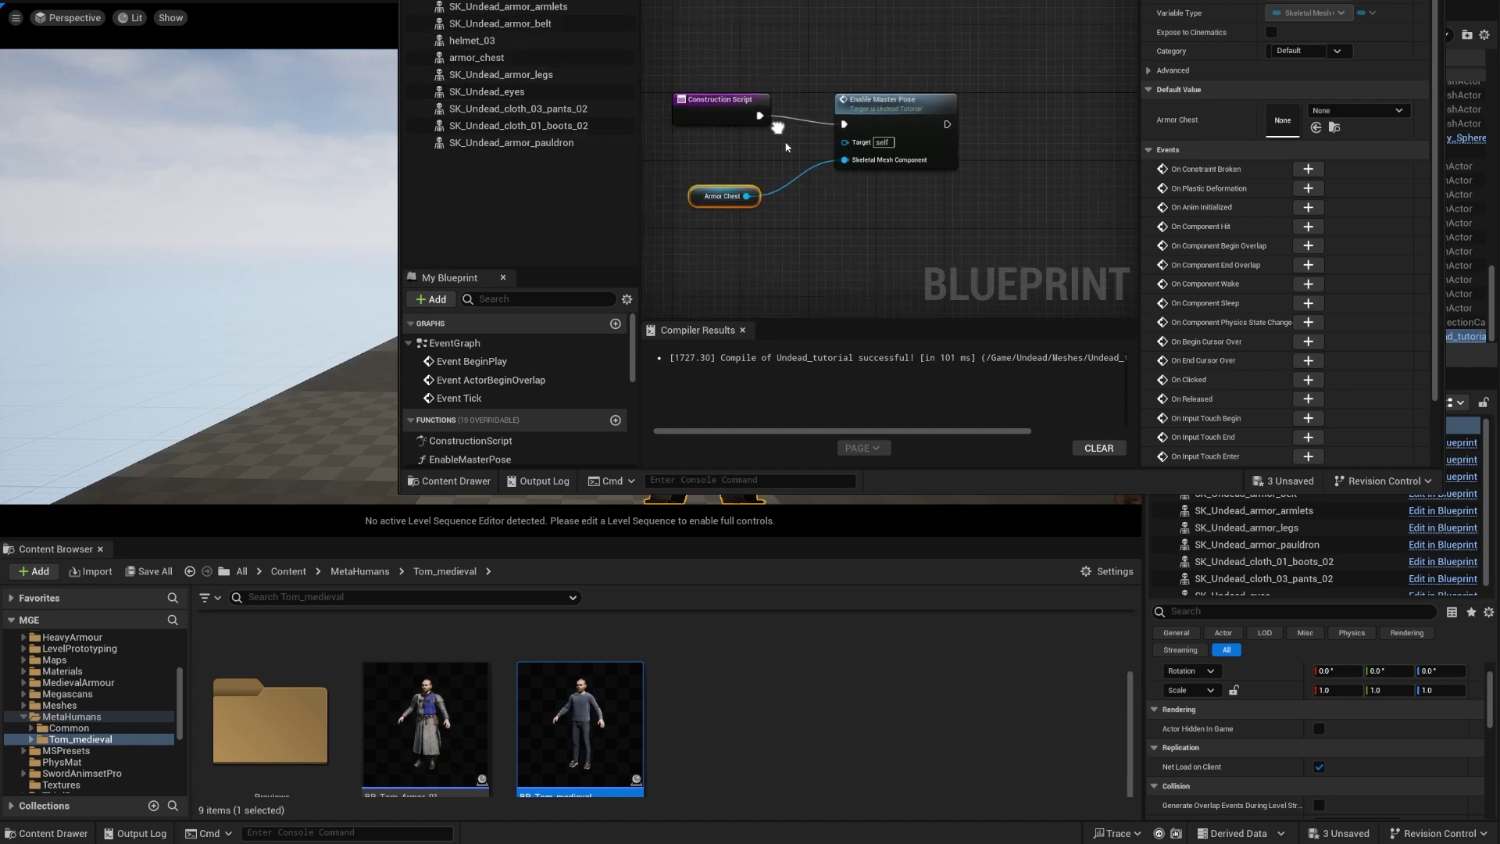
{"action": "left_click", "coordinate": [918, 115]}
{"action": "right_click_drag", "start_coordinate": [996, 224], "coordinate": [898, 195]}
{"action": "key", "text": "ctrl+v"}
{"action": "left_click_drag", "start_coordinate": [999, 146], "coordinate": [982, 92]}
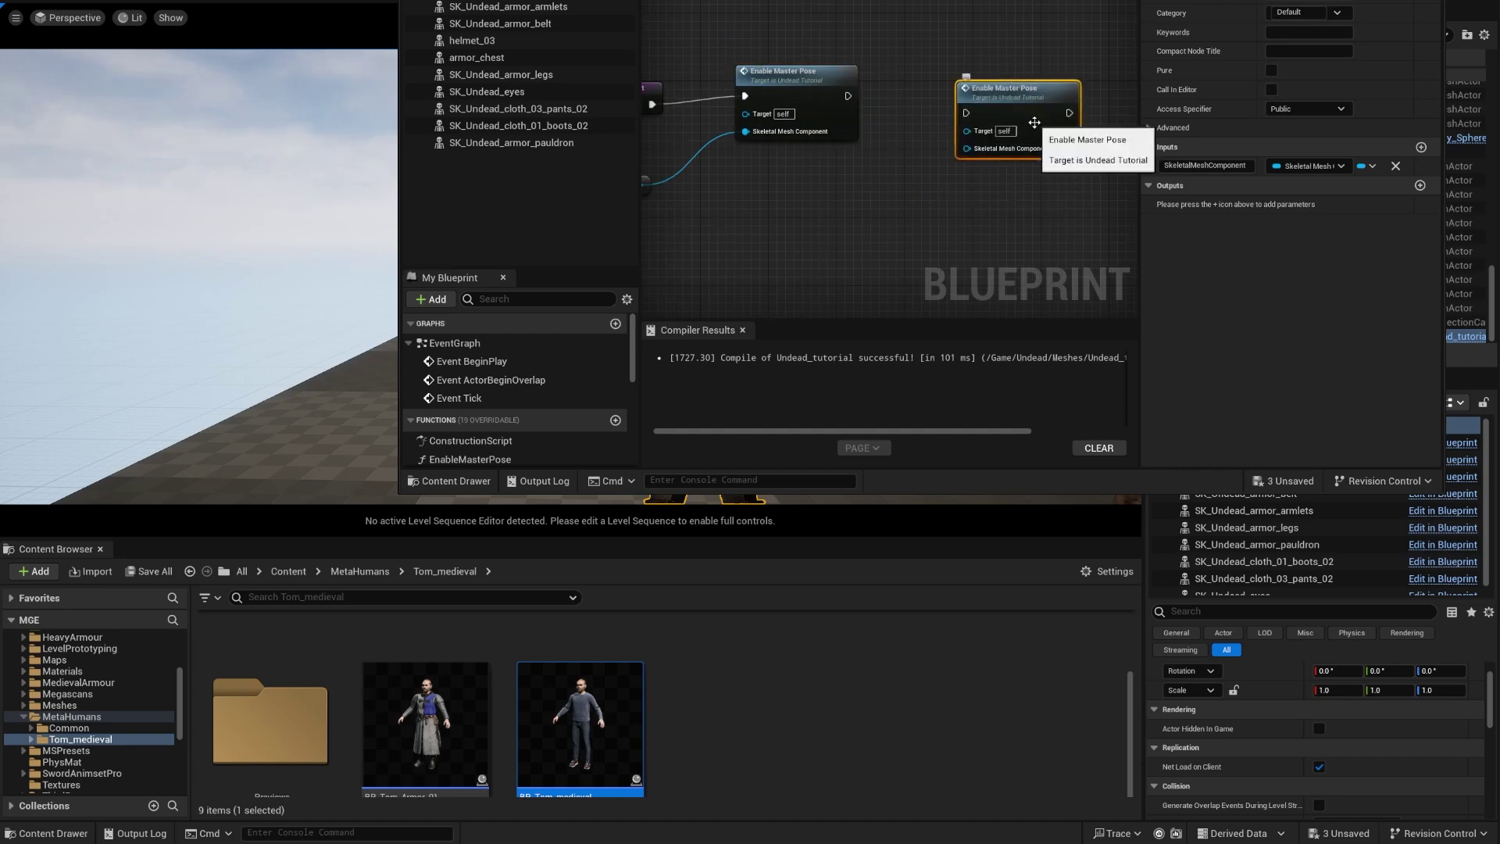
Step: Review how SK_Undead feeds the leader pose inside the EnableMasterPose function, and return to the Construction Script
{"action": "double_click", "coordinate": [781, 78]}
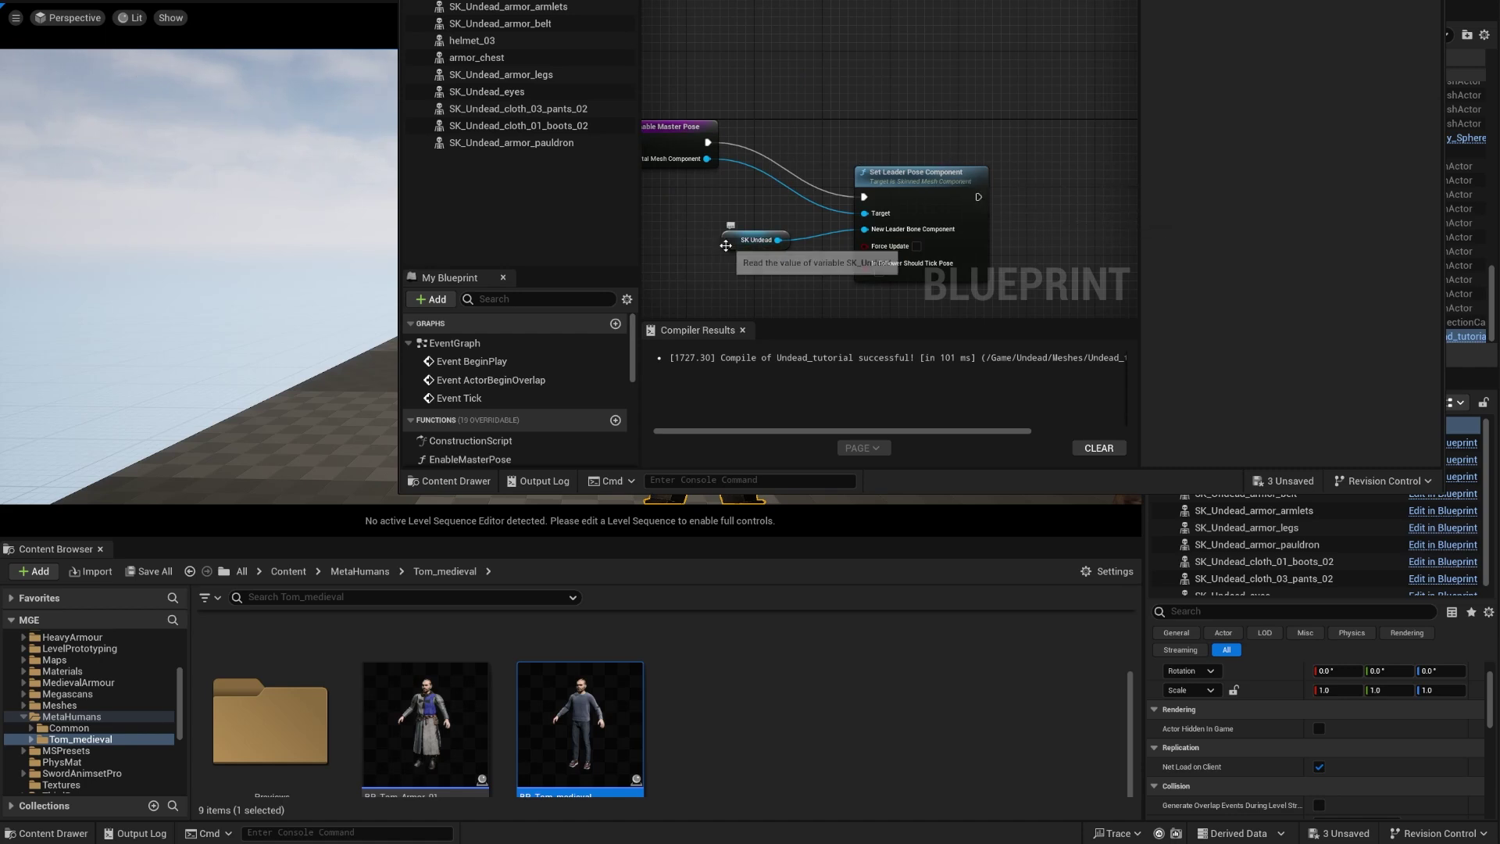
{"action": "left_click_drag", "start_coordinate": [726, 246], "coordinate": [725, 254]}
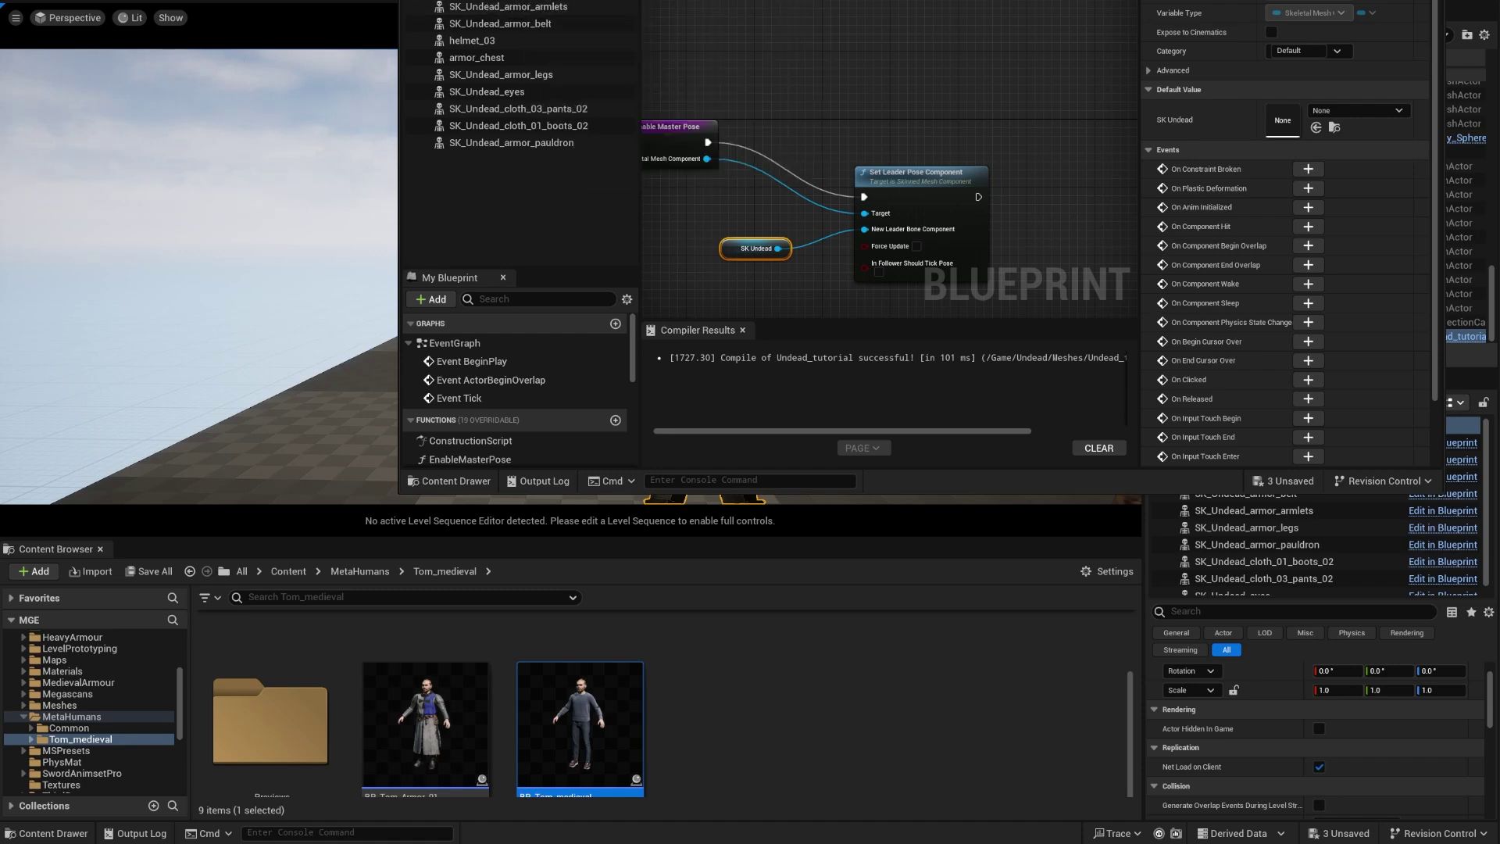
{"action": "key", "text": "alt+Left"}
{"action": "scroll", "coordinate": [870, 92], "scroll_direction": "down", "scroll_amount": 3}
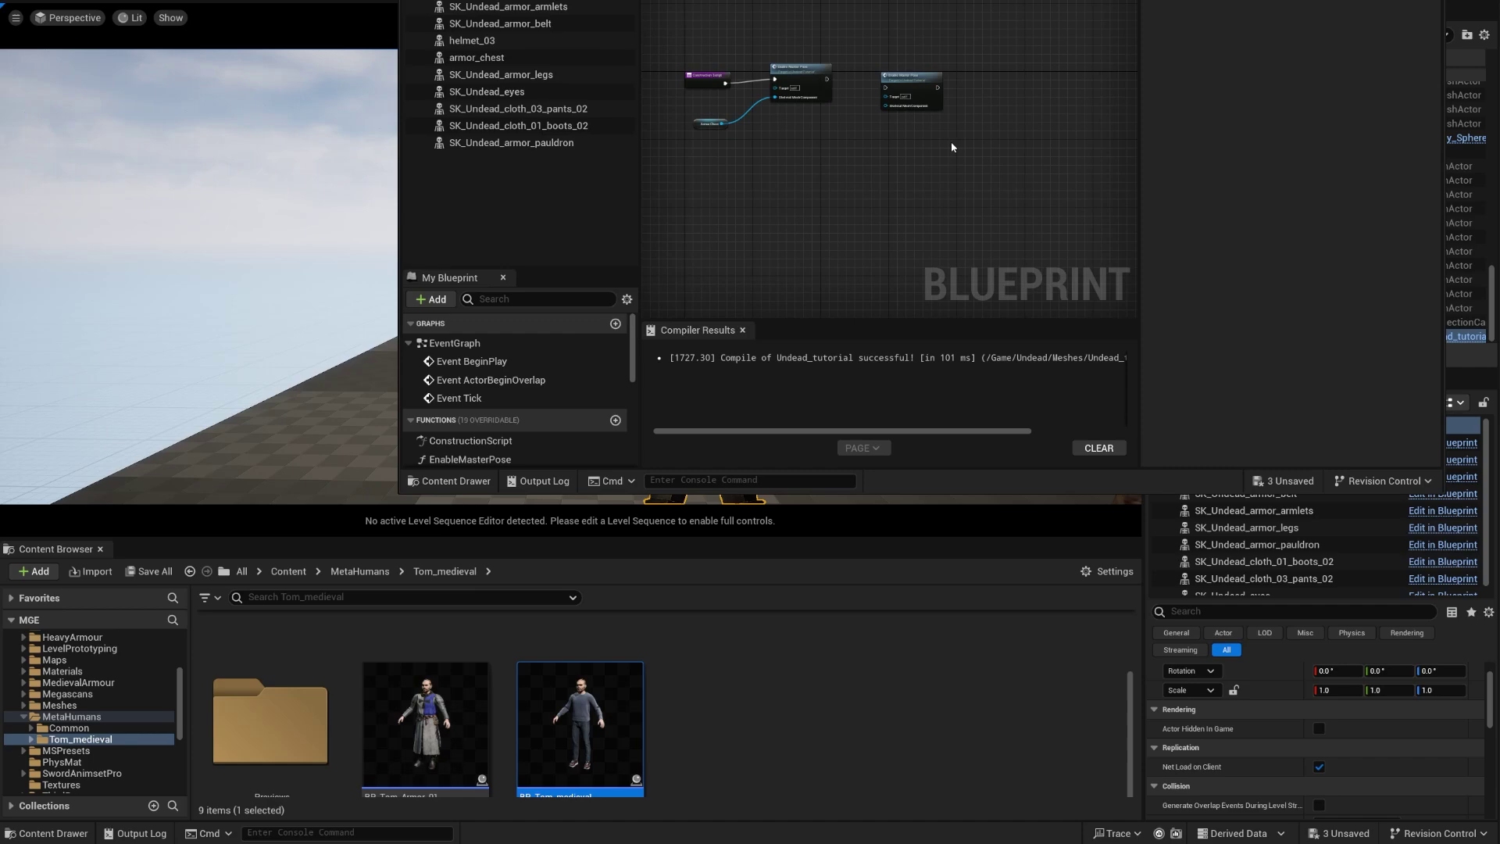
Step: Add reference nodes for the armlets, belt, helmet_03, armor legs, eyes, pants, boots and pauldron components to the Construction Script
{"action": "scroll", "coordinate": [677, 111], "scroll_direction": "up", "scroll_amount": 3}
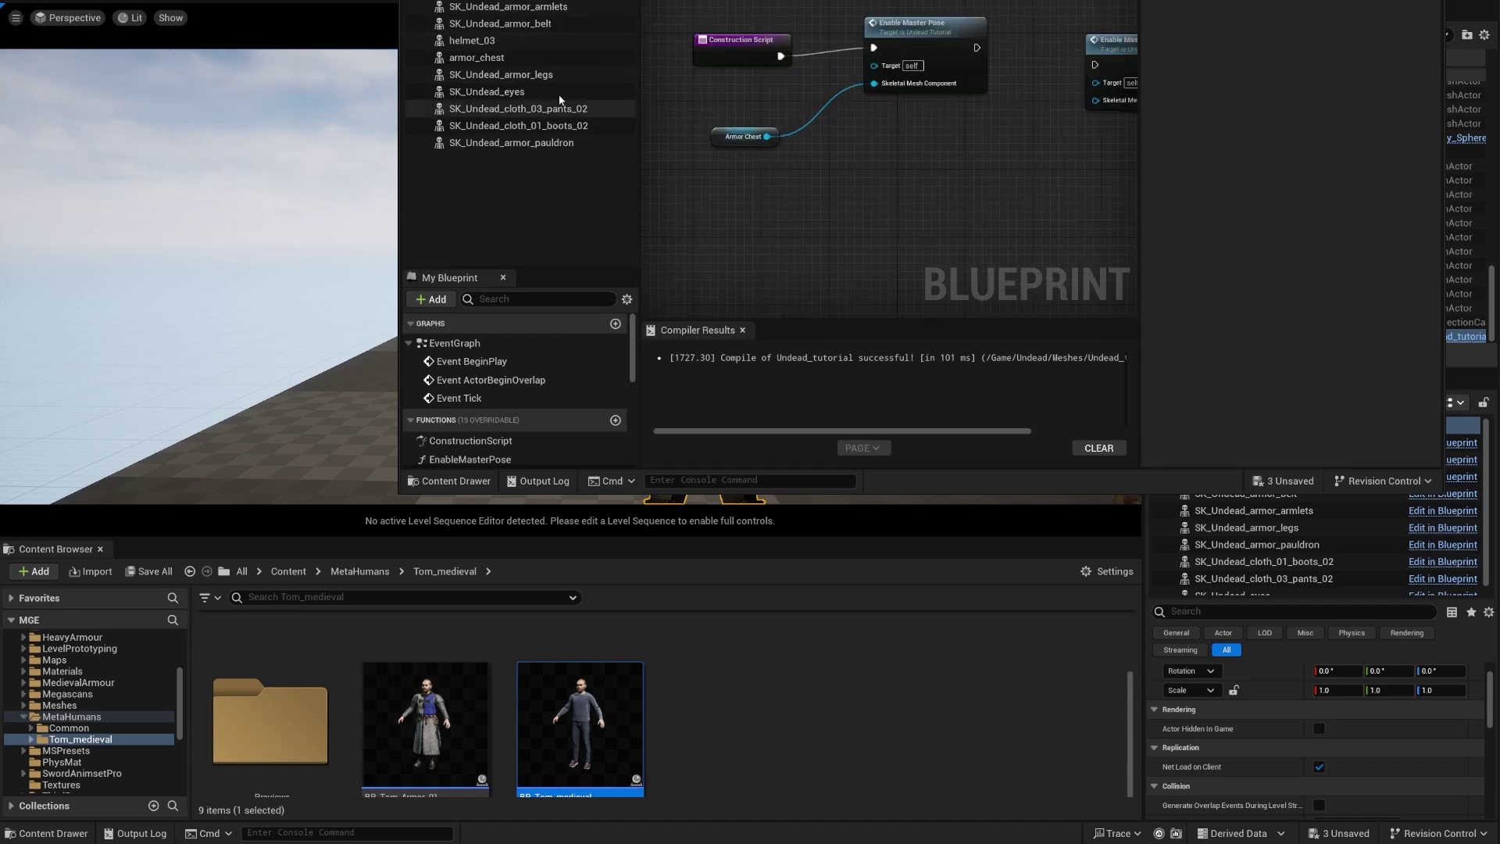
{"action": "left_click", "coordinate": [547, 8]}
{"action": "left_click", "coordinate": [546, 24], "text": "ctrl"}
{"action": "left_click", "coordinate": [543, 41], "text": "ctrl"}
{"action": "left_click", "coordinate": [535, 10], "text": "ctrl"}
{"action": "left_click", "coordinate": [551, 74], "text": "ctrl"}
{"action": "left_click", "coordinate": [558, 92], "text": "ctrl"}
{"action": "left_click", "coordinate": [564, 109], "text": "ctrl"}
{"action": "left_click", "coordinate": [569, 125], "text": "ctrl"}
{"action": "left_click_drag", "start_coordinate": [562, 143], "coordinate": [759, 238], "text": "ctrl"}
{"action": "right_click_drag", "start_coordinate": [861, 229], "coordinate": [762, 110]}
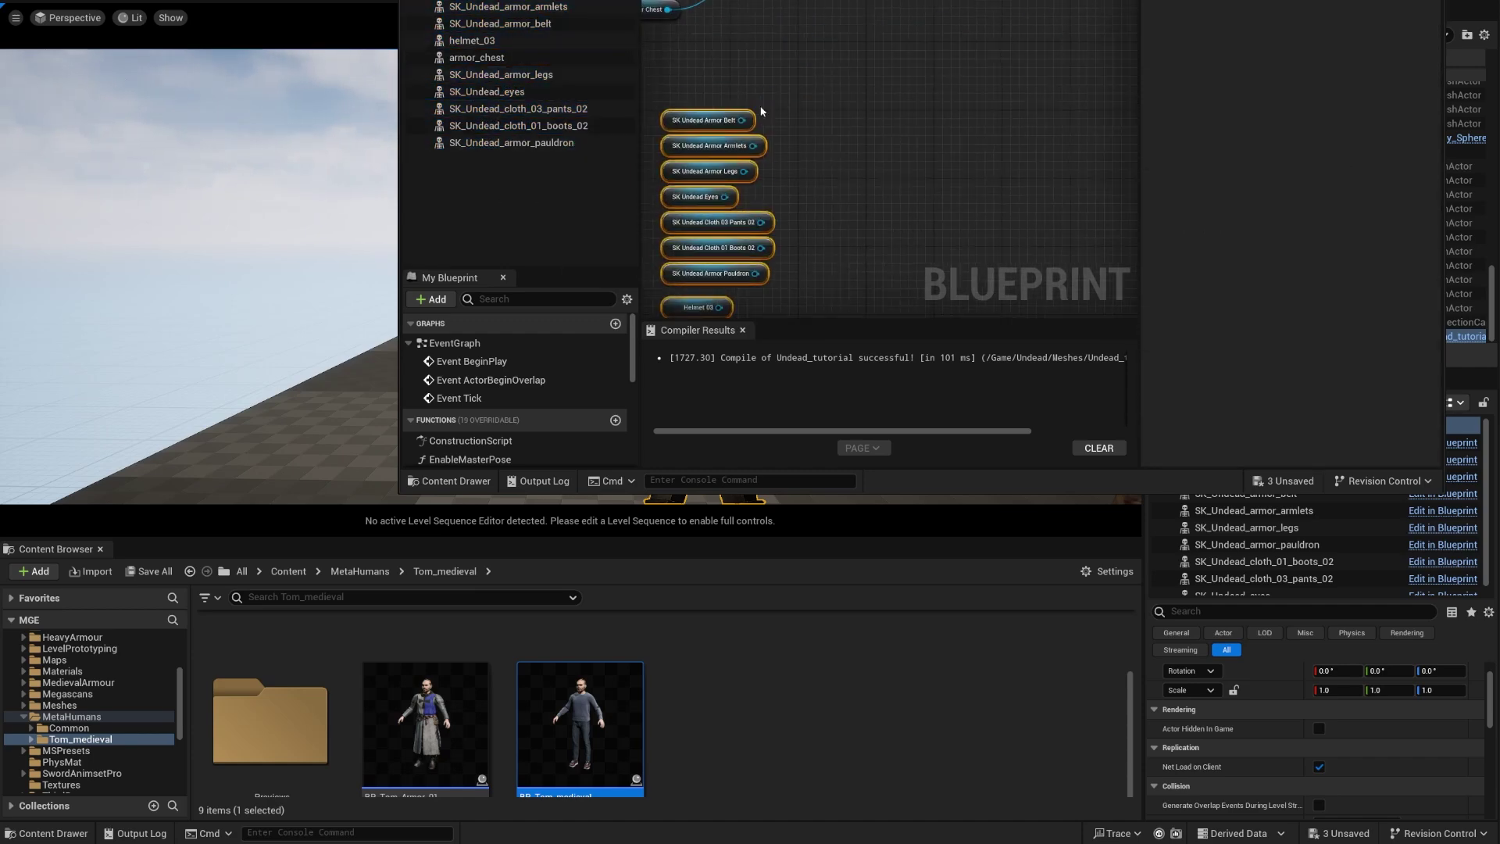
Step: Paste seven more copies of the Enable Master Pose node into the Construction Script graph
{"action": "scroll", "coordinate": [764, 148], "scroll_direction": "down", "scroll_amount": 5}
{"action": "left_click_drag", "start_coordinate": [886, 48], "coordinate": [882, 34]}
{"action": "key", "text": "ctrl+c"}
{"action": "key", "text": "ctrl+v"}
{"action": "key", "text": "ctrl+v"}
{"action": "key", "text": "ctrl+v"}
{"action": "key", "text": "ctrl+v"}
{"action": "key", "text": "ctrl+v"}
{"action": "key", "text": "ctrl+v"}
{"action": "key", "text": "ctrl+v"}
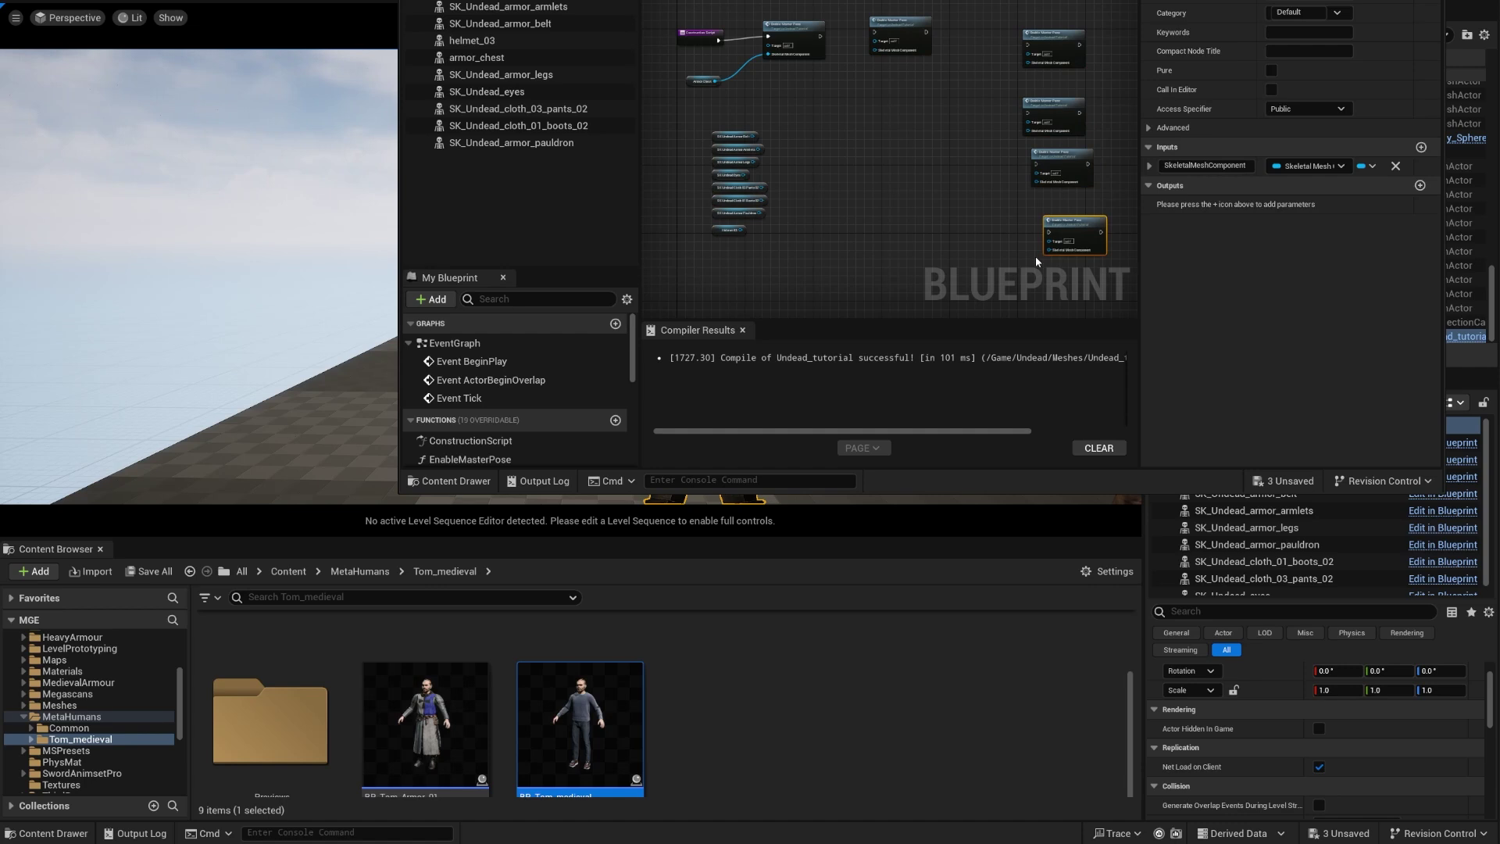
Step: Chain the second and third Enable Master Pose nodes after the first and feed them the armor belt and armlets references
{"action": "right_click_drag", "start_coordinate": [955, 78], "coordinate": [947, 127]}
{"action": "left_click_drag", "start_coordinate": [886, 81], "coordinate": [890, 95]}
{"action": "mouse_move", "coordinate": [811, 87]}
{"action": "left_mouse_down"}
{"action": "mouse_move", "coordinate": [832, 94]}
{"action": "mouse_move", "coordinate": [816, 82]}
{"action": "left_mouse_up"}
{"action": "left_click_drag", "start_coordinate": [815, 80], "coordinate": [869, 93]}
{"action": "left_click_drag", "start_coordinate": [743, 185], "coordinate": [870, 111]}
{"action": "left_click_drag", "start_coordinate": [749, 196], "coordinate": [1018, 111]}
{"action": "left_click_drag", "start_coordinate": [1031, 87], "coordinate": [958, 97]}
{"action": "right_click_drag", "start_coordinate": [725, 234], "coordinate": [670, 154]}
Step: Append the fourth Enable Master Pose node to the chain and connect the SK Undead Armor Legs reference to it
{"action": "left_click_drag", "start_coordinate": [675, 132], "coordinate": [850, 106]}
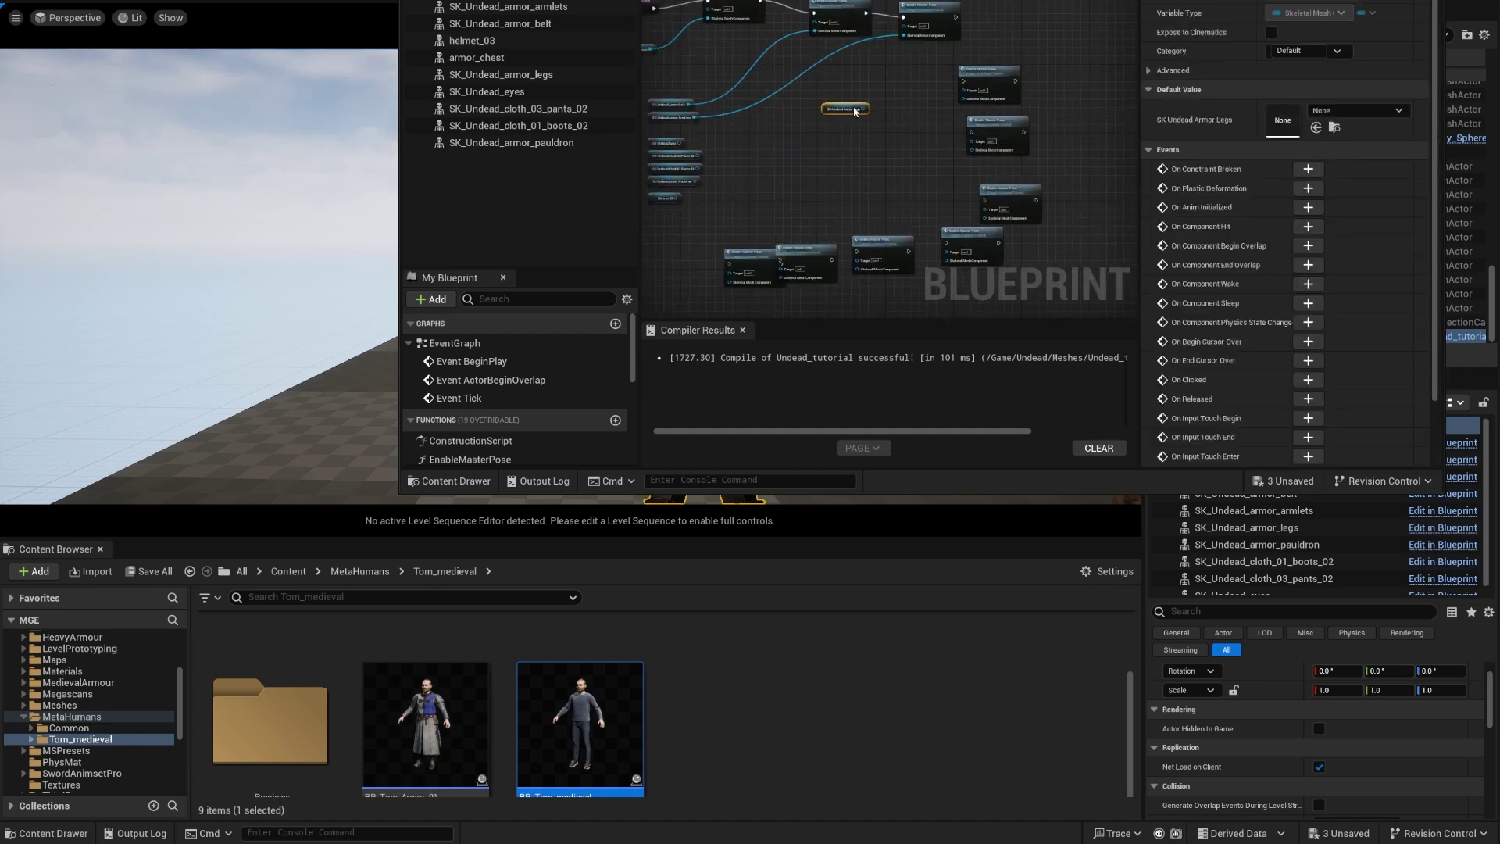
{"action": "left_click_drag", "start_coordinate": [977, 74], "coordinate": [994, 19]}
{"action": "left_click_drag", "start_coordinate": [956, 16], "coordinate": [980, 26]}
{"action": "left_click_drag", "start_coordinate": [863, 108], "coordinate": [989, 45]}
{"action": "scroll", "coordinate": [750, 160], "scroll_direction": "down", "scroll_amount": 2}
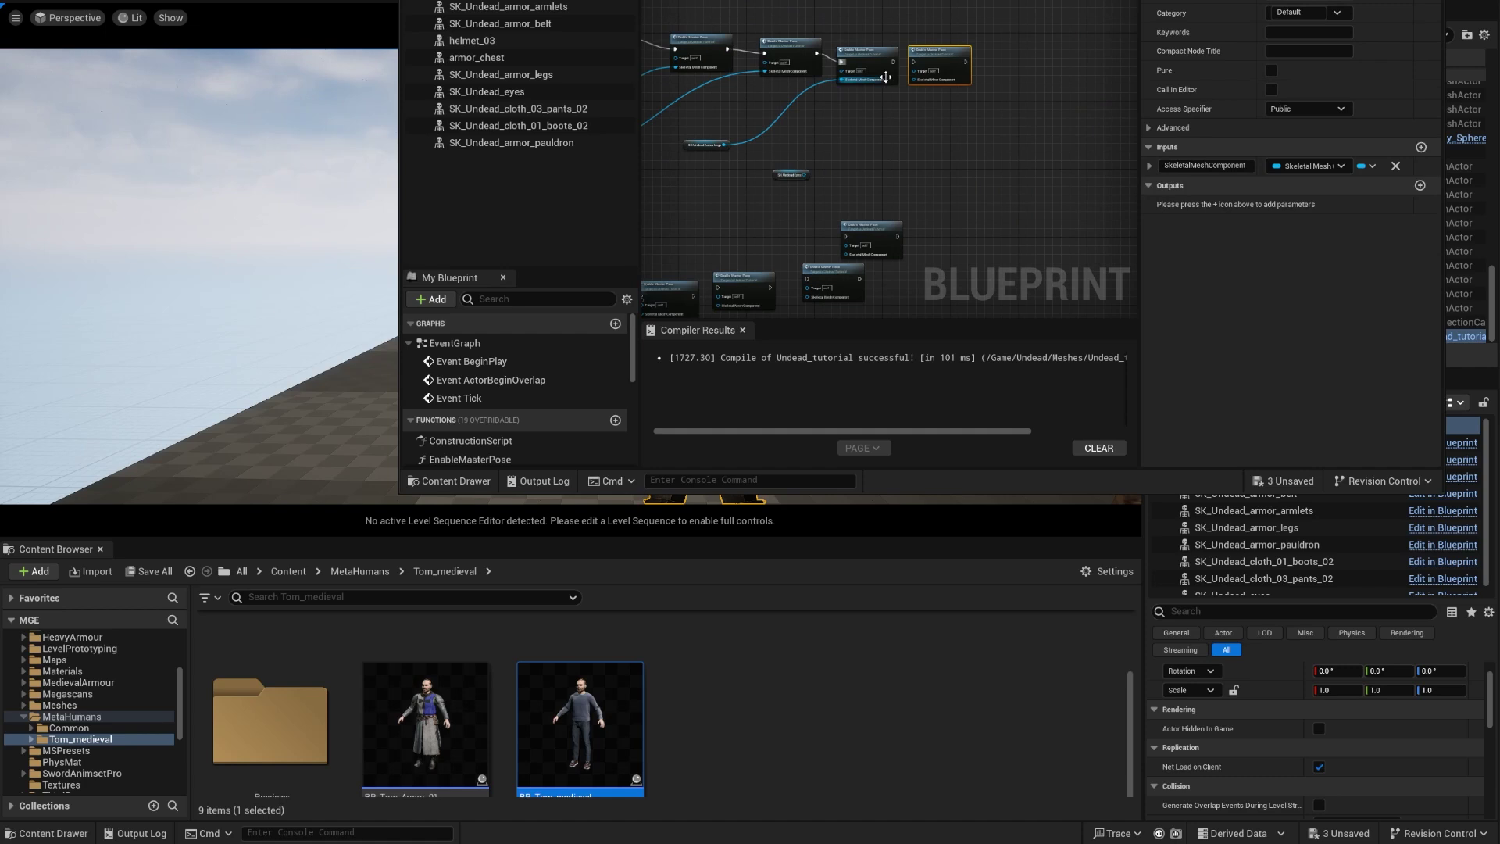
Step: Line up the remaining Enable Master Pose nodes in a row and move the unconnected component references beneath them
{"action": "left_click_drag", "start_coordinate": [920, 180], "coordinate": [1017, 64]}
{"action": "left_click_drag", "start_coordinate": [686, 158], "coordinate": [980, 117]}
{"action": "left_click_drag", "start_coordinate": [677, 161], "coordinate": [1070, 154]}
{"action": "left_click_drag", "start_coordinate": [893, 208], "coordinate": [1075, 64]}
{"action": "right_click_drag", "start_coordinate": [1039, 125], "coordinate": [940, 125]}
{"action": "left_click_drag", "start_coordinate": [742, 217], "coordinate": [1070, 87]}
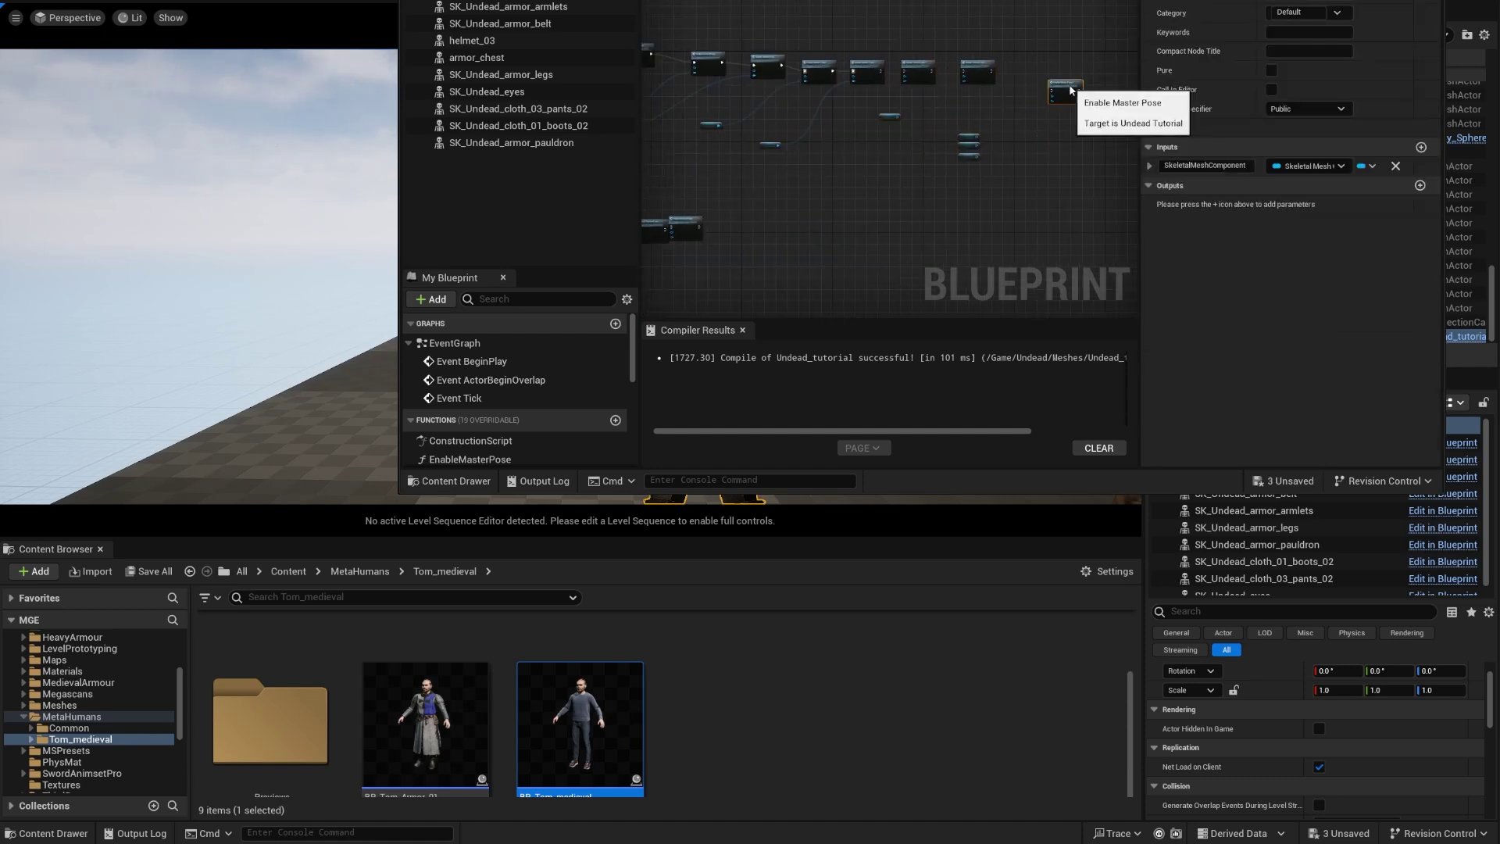
Step: Connect the execution of the remaining Enable Master Pose nodes and feed them the remaining clothing, pauldron and helmet references
{"action": "scroll", "coordinate": [904, 226], "scroll_direction": "up", "scroll_amount": 2}
{"action": "left_click_drag", "start_coordinate": [868, 125], "coordinate": [893, 133]}
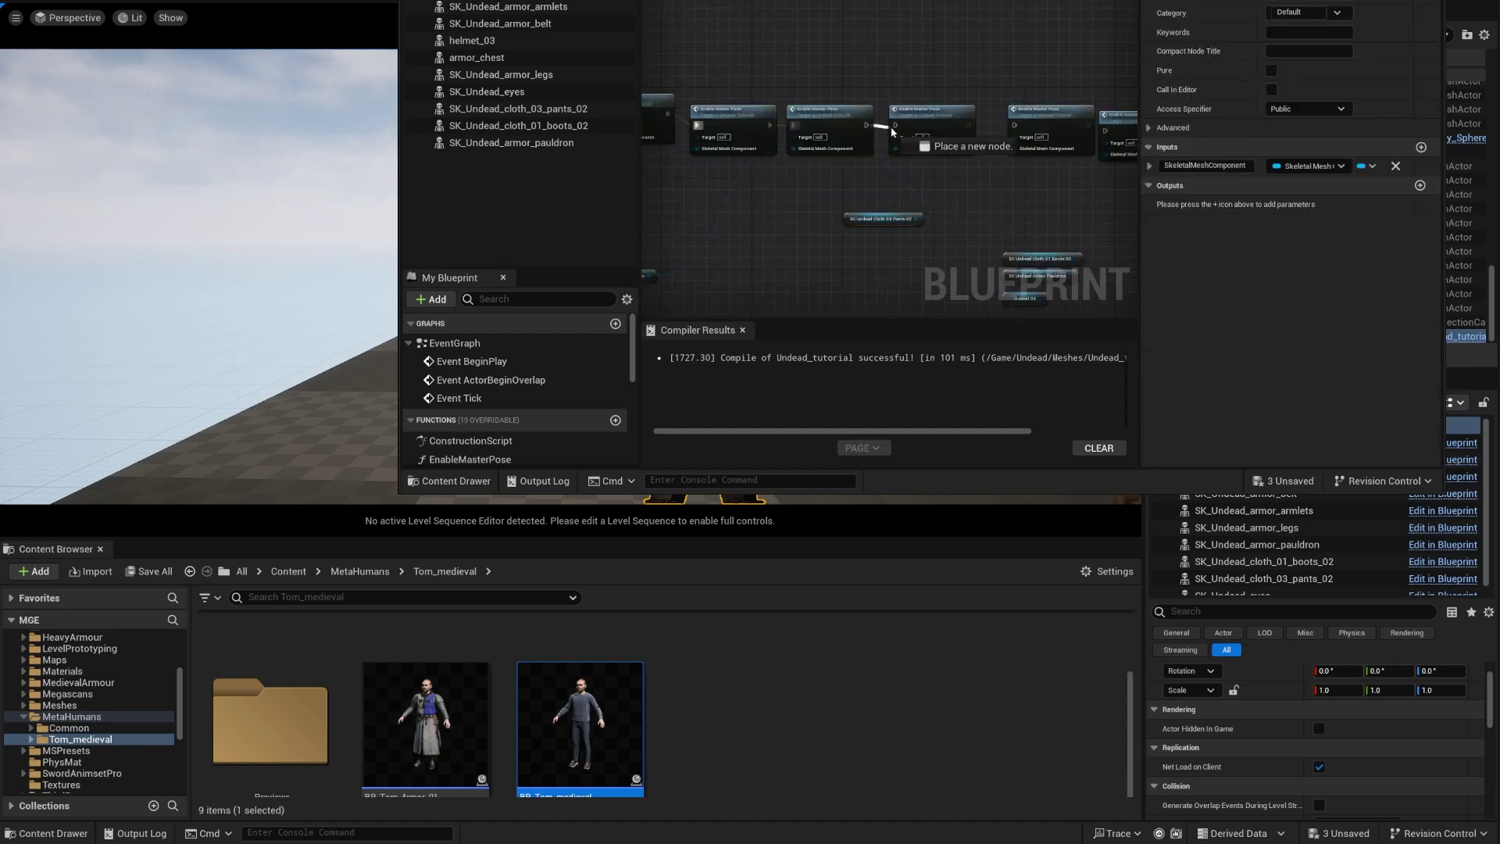
{"action": "right_click_drag", "start_coordinate": [984, 180], "coordinate": [917, 135]}
{"action": "left_click_drag", "start_coordinate": [1007, 214], "coordinate": [947, 104]}
{"action": "left_click_drag", "start_coordinate": [902, 81], "coordinate": [948, 83]}
{"action": "right_click_drag", "start_coordinate": [976, 125], "coordinate": [867, 90]}
{"action": "left_click_drag", "start_coordinate": [896, 197], "coordinate": [928, 75]}
{"action": "mouse_move", "coordinate": [911, 47]}
{"action": "left_mouse_down"}
{"action": "mouse_move", "coordinate": [925, 54]}
{"action": "mouse_move", "coordinate": [864, 117]}
{"action": "mouse_move", "coordinate": [852, 78]}
{"action": "mouse_move", "coordinate": [927, 41]}
{"action": "left_mouse_up"}
Step: Tidy the graph by moving the Helmet 03 and Armor Pauldron references beneath their Enable Master Pose nodes
{"action": "scroll", "coordinate": [1016, 203], "scroll_direction": "down", "scroll_amount": 3}
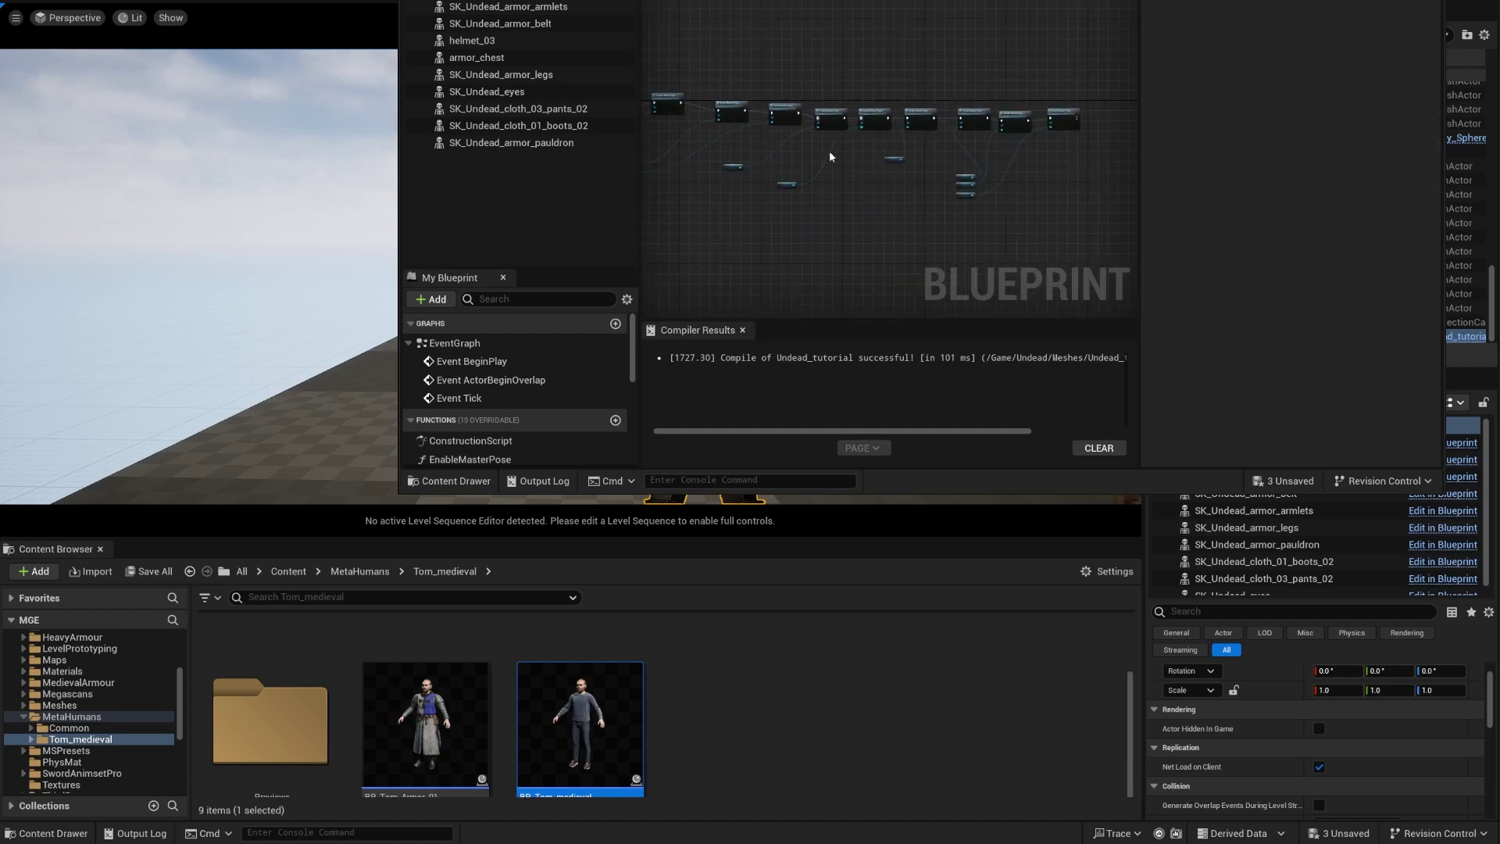
{"action": "scroll", "coordinate": [987, 119], "scroll_direction": "up", "scroll_amount": 4}
{"action": "right_click_drag", "start_coordinate": [989, 114], "coordinate": [862, 160]}
{"action": "left_click", "coordinate": [754, 286]}
{"action": "left_click_drag", "start_coordinate": [754, 286], "coordinate": [919, 212]}
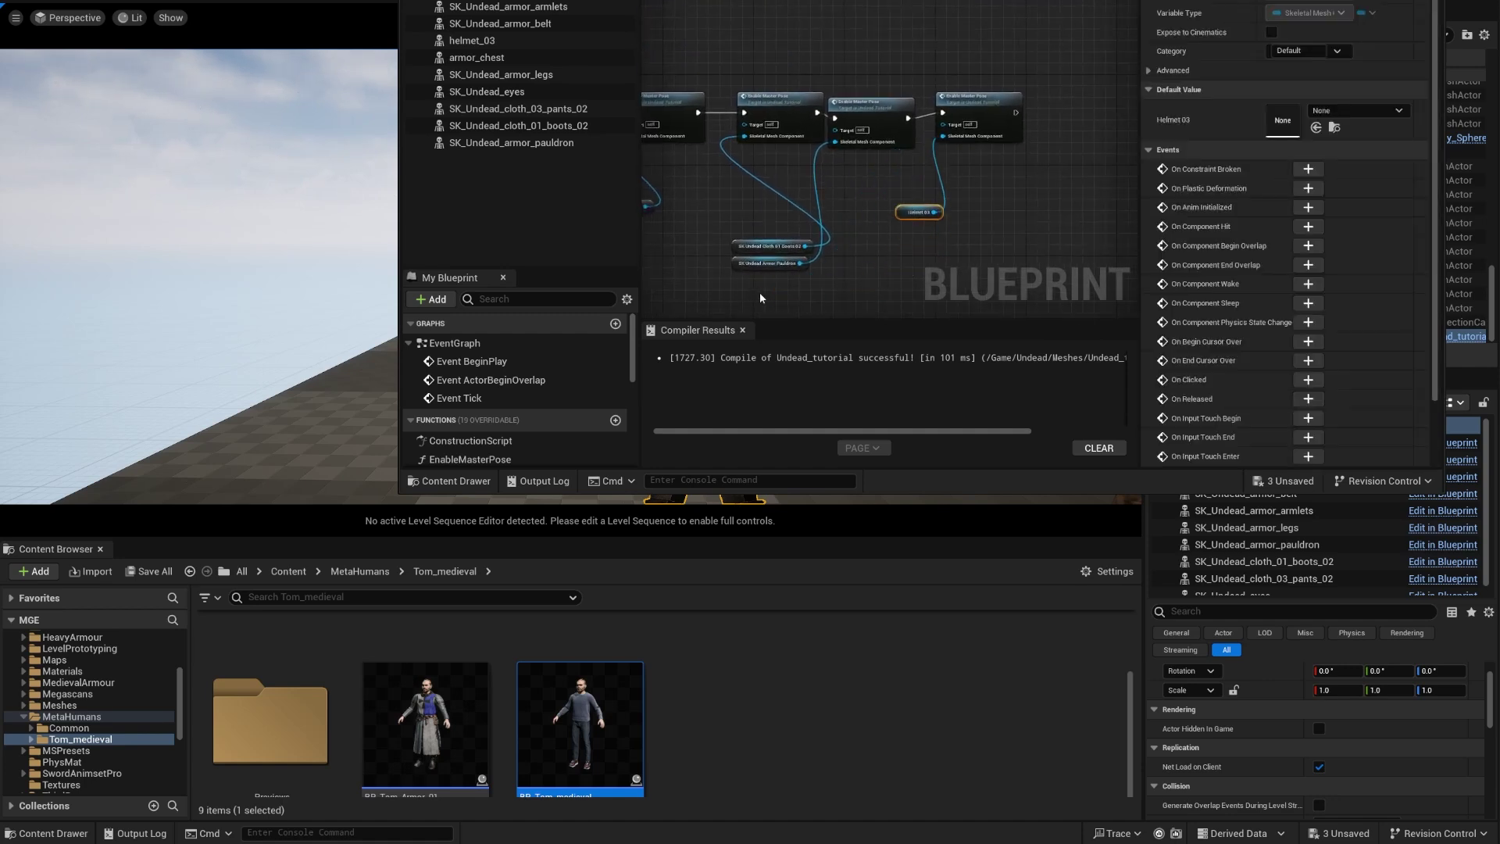
{"action": "left_click_drag", "start_coordinate": [752, 265], "coordinate": [809, 274]}
Step: Compile and save the Undead_tutorial Blueprint with the complete Enable Master Pose chain
{"action": "scroll", "coordinate": [809, 273], "scroll_direction": "down", "scroll_amount": 4}
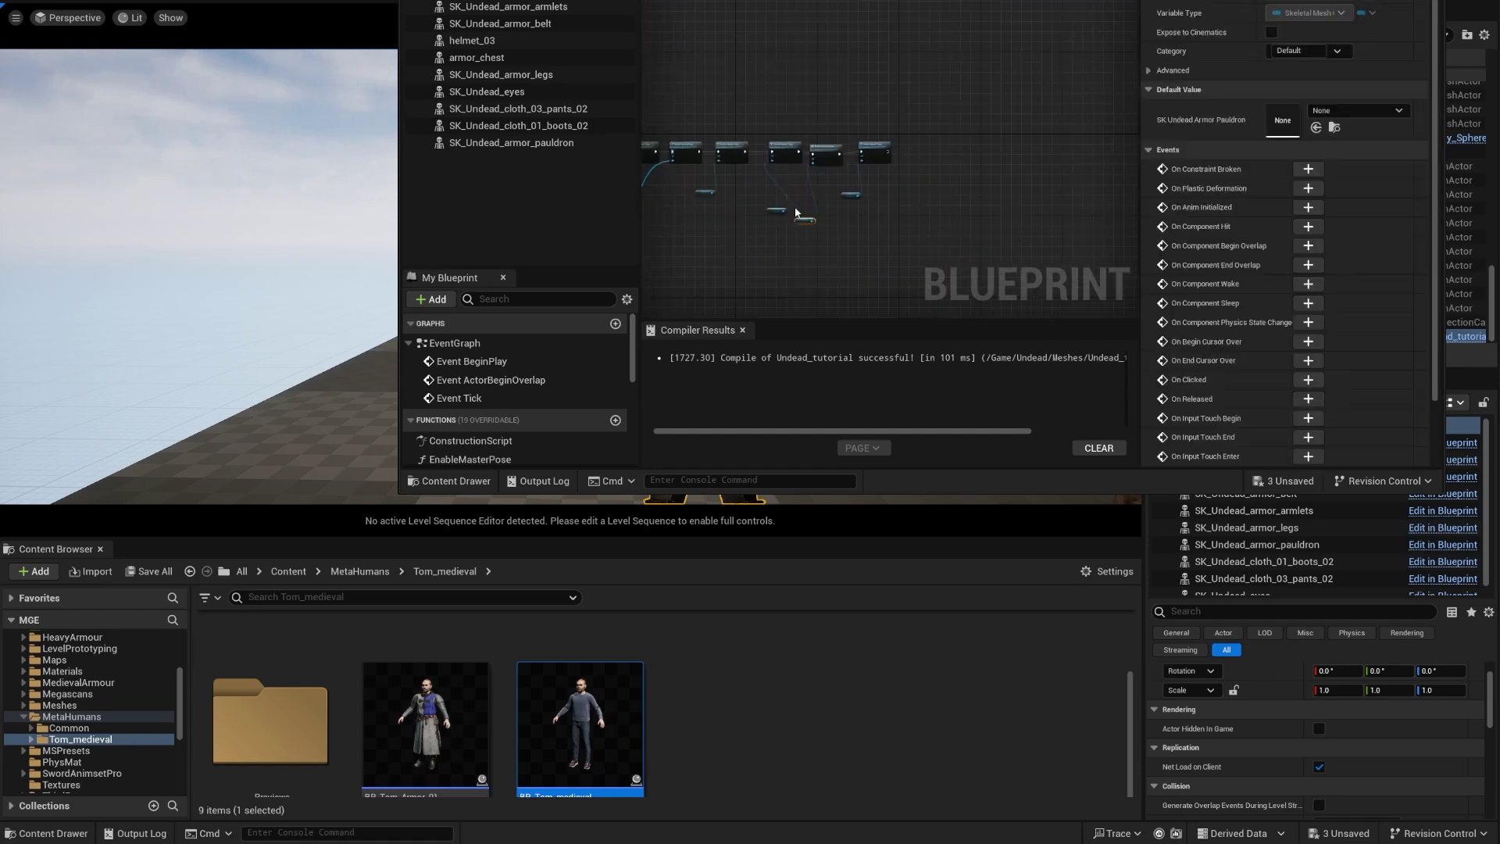
{"action": "scroll", "coordinate": [663, 110], "scroll_direction": "up", "scroll_amount": 1}
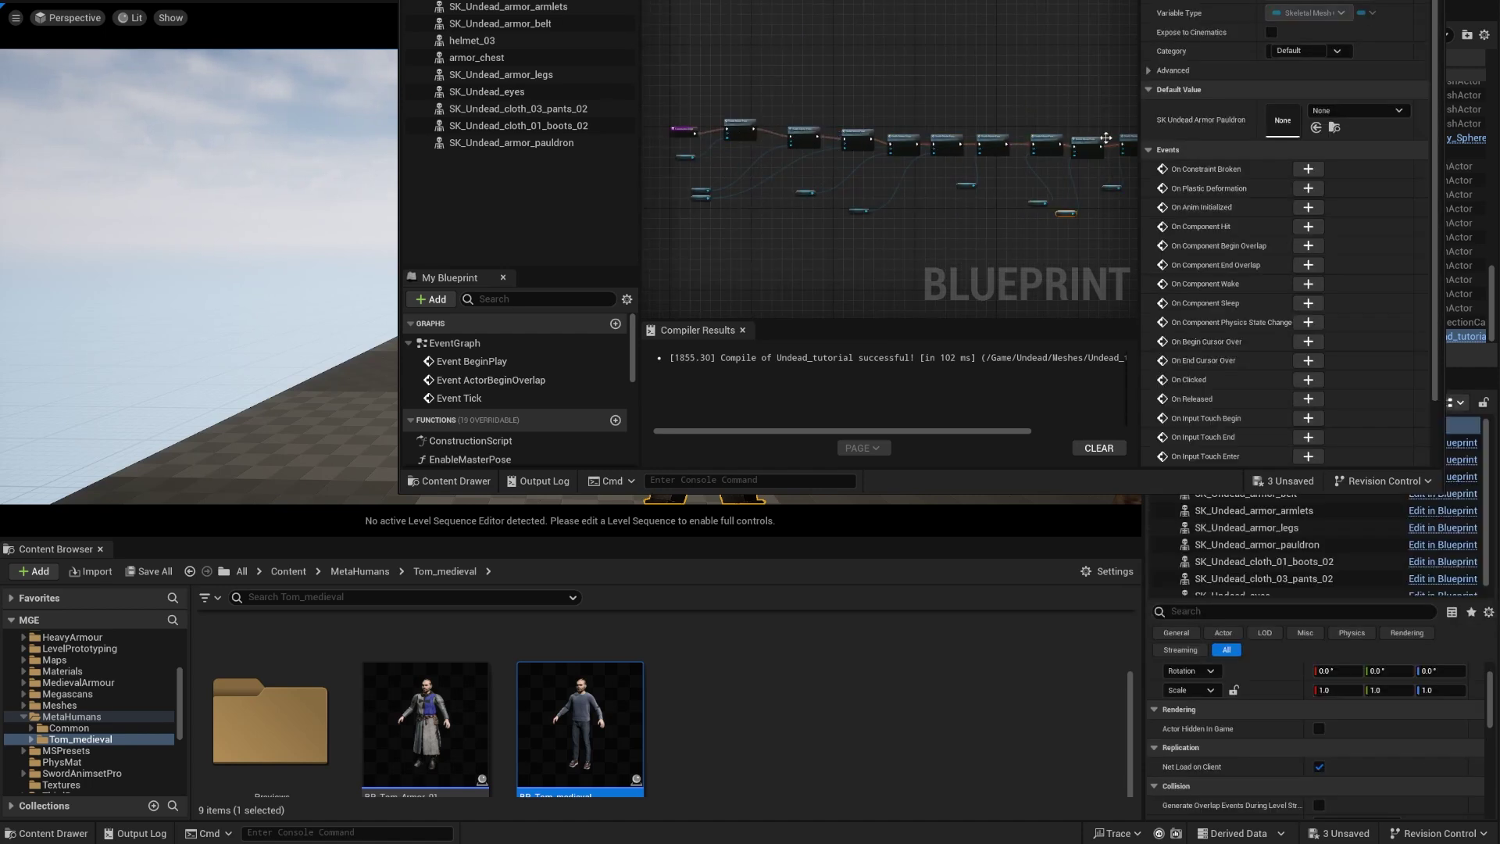
{"action": "right_click_drag", "start_coordinate": [1107, 137], "coordinate": [915, 139]}
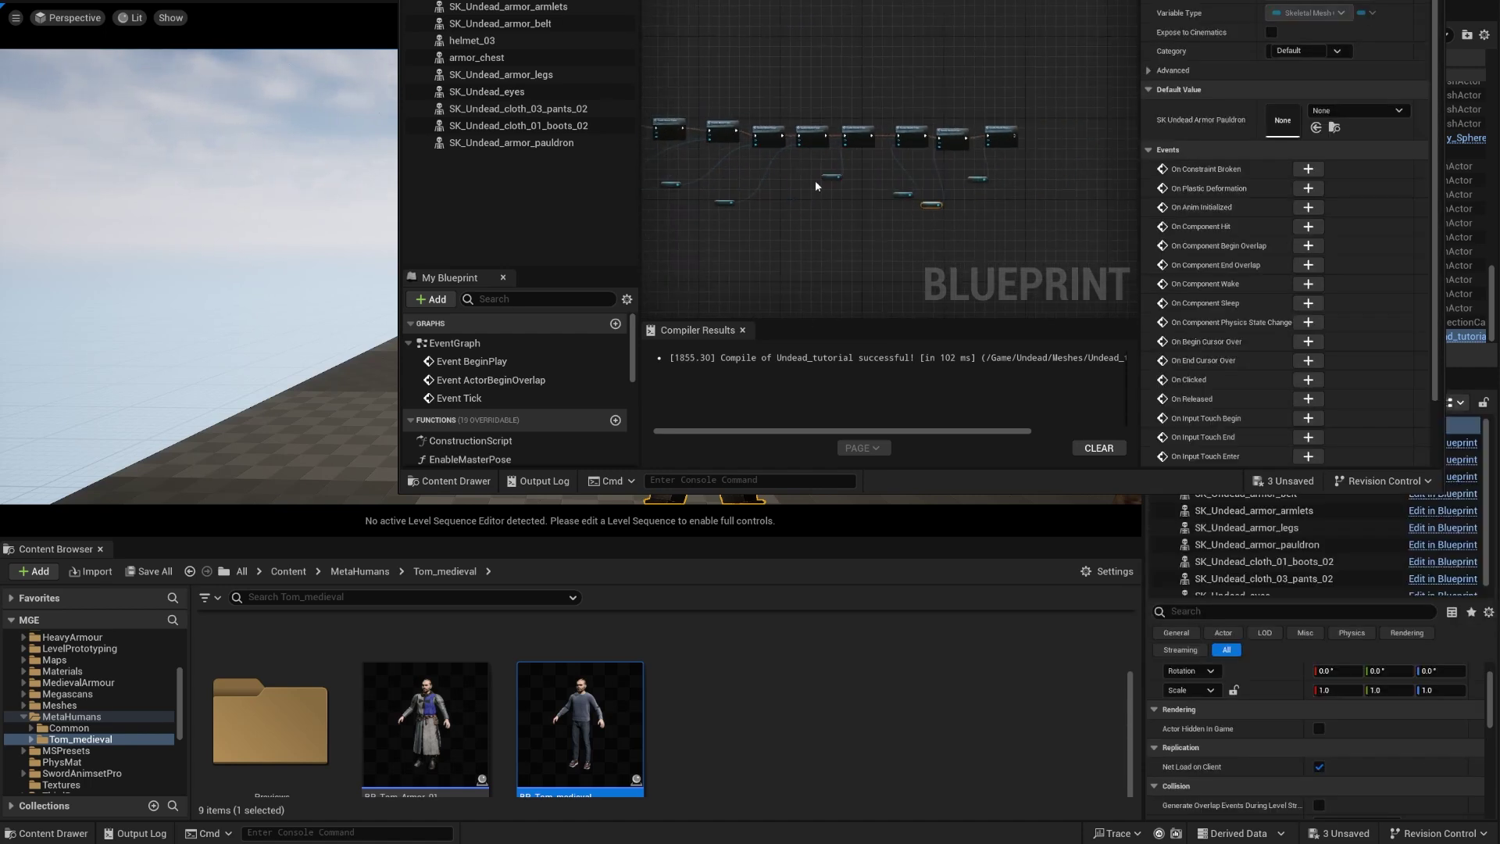
{"action": "key", "text": "ctrl+s"}
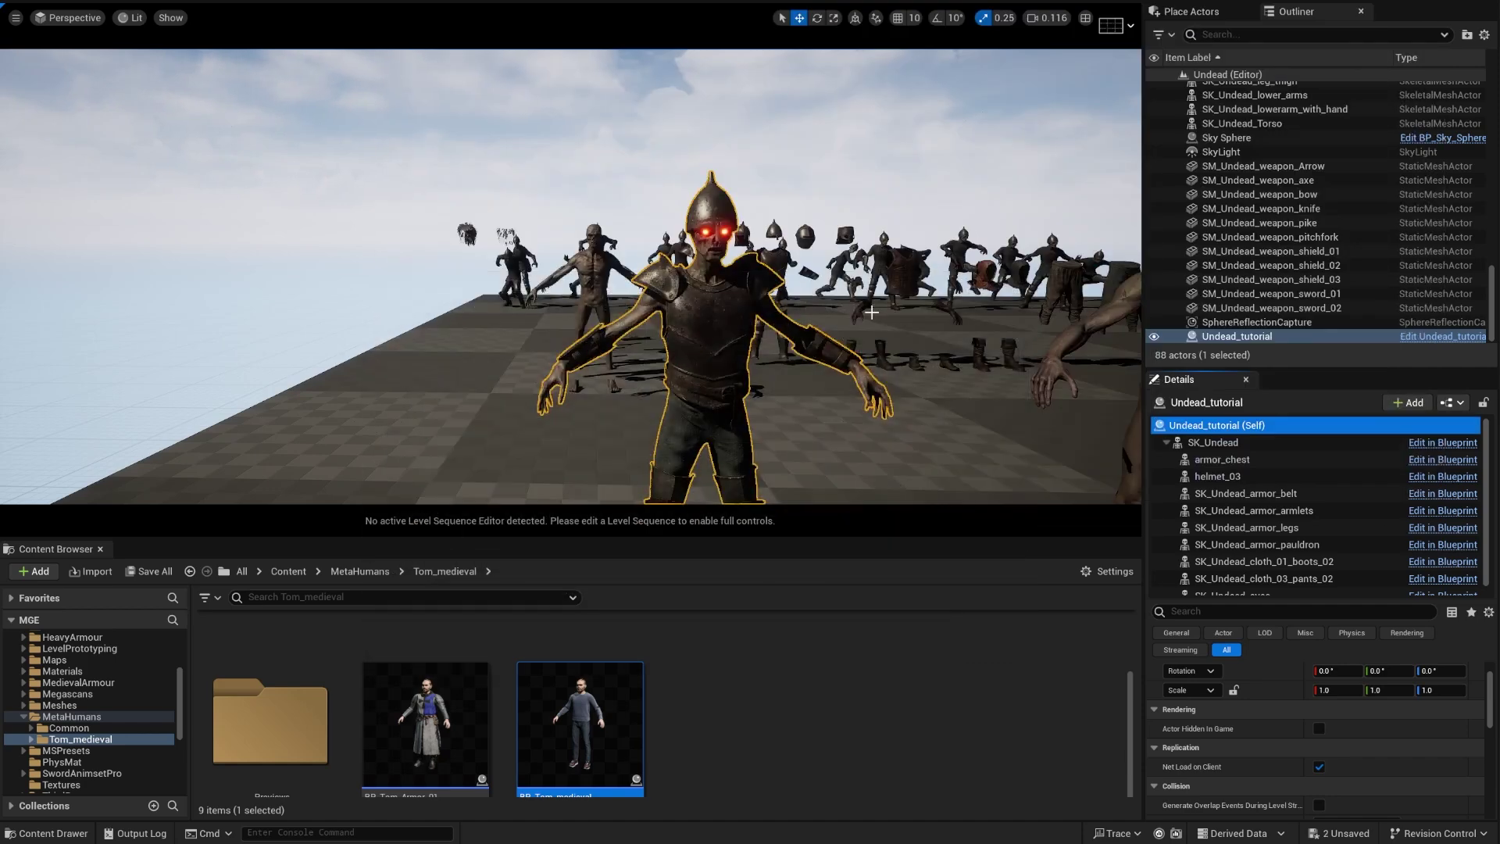
Step: Set Anim to Play of the placed Undead_tutorial actor's SK_Undead component to Anim_Undead_Death
{"action": "right_click_drag", "start_coordinate": [871, 312], "coordinate": [733, 317]}
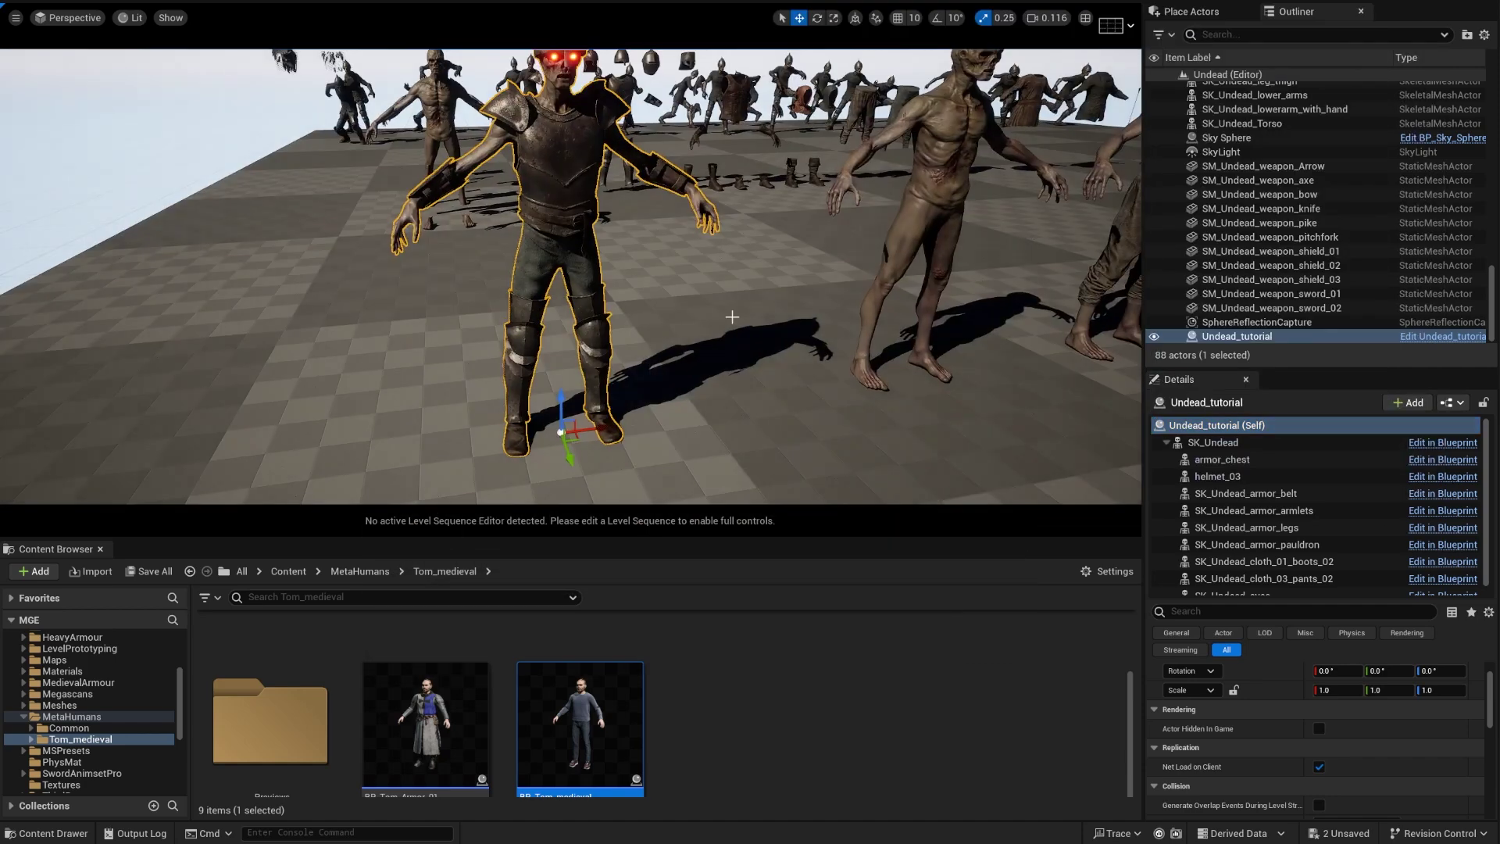
{"action": "left_click", "coordinate": [1220, 444]}
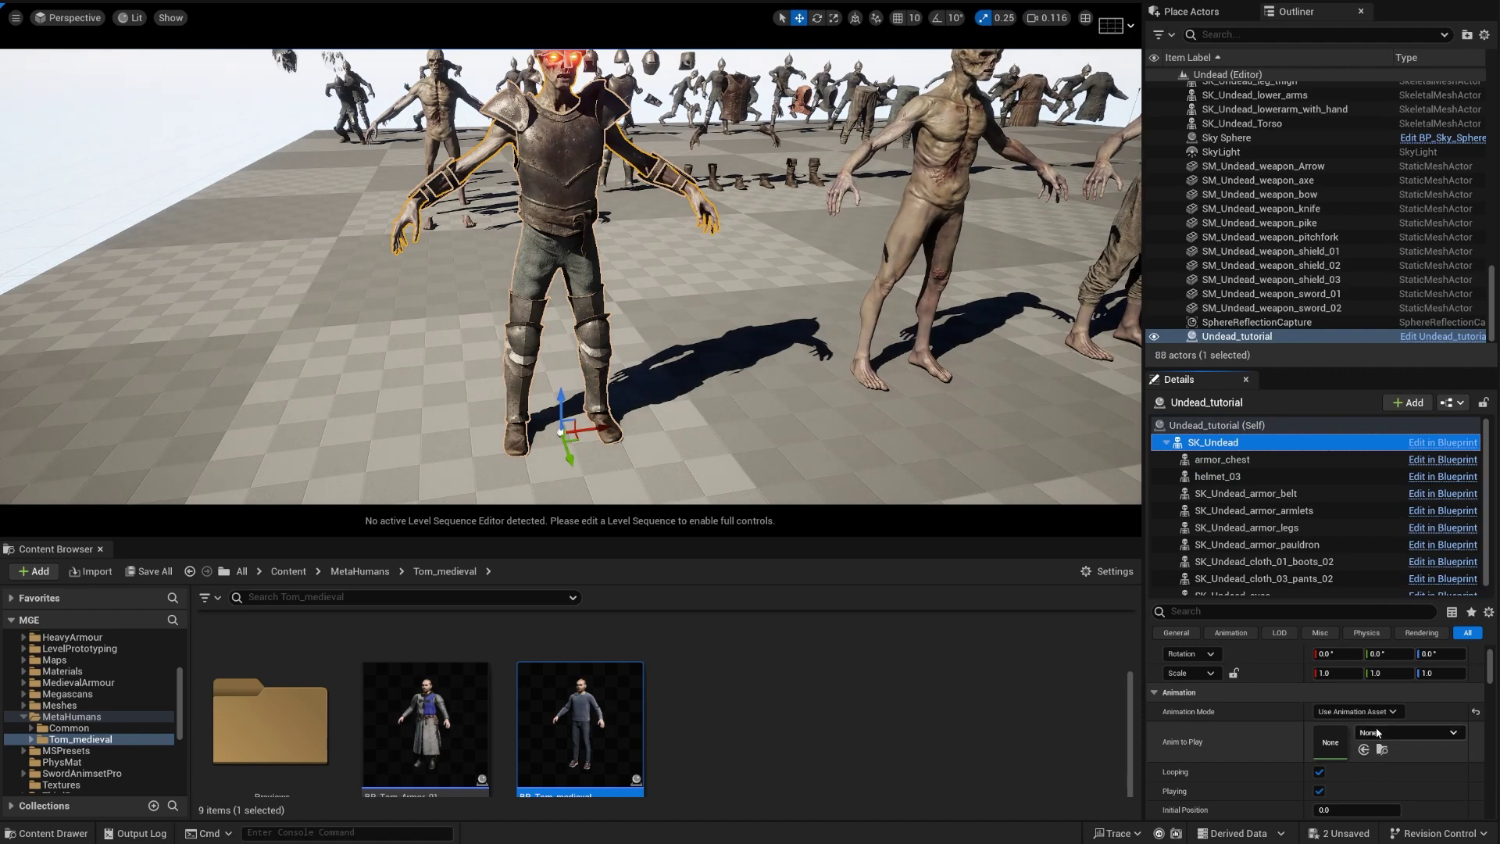
{"action": "left_click", "coordinate": [1396, 734]}
{"action": "left_click", "coordinate": [1425, 586]}
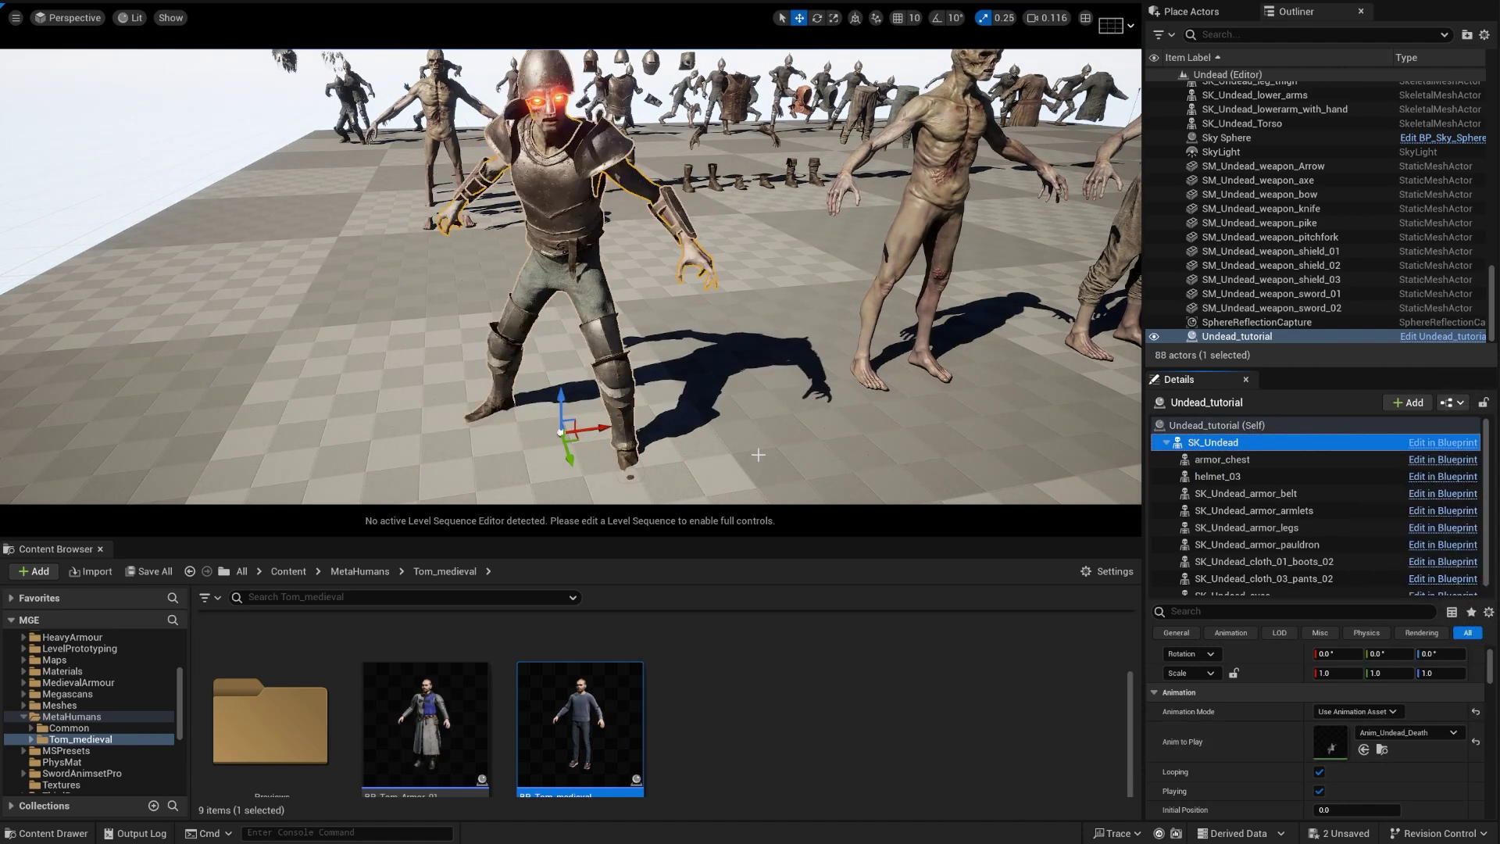
Step: Play the level to check that the armor and clothing follow the undead's death animation, and stop the session
{"action": "right_click_drag", "start_coordinate": [624, 307], "coordinate": [624, 281]}
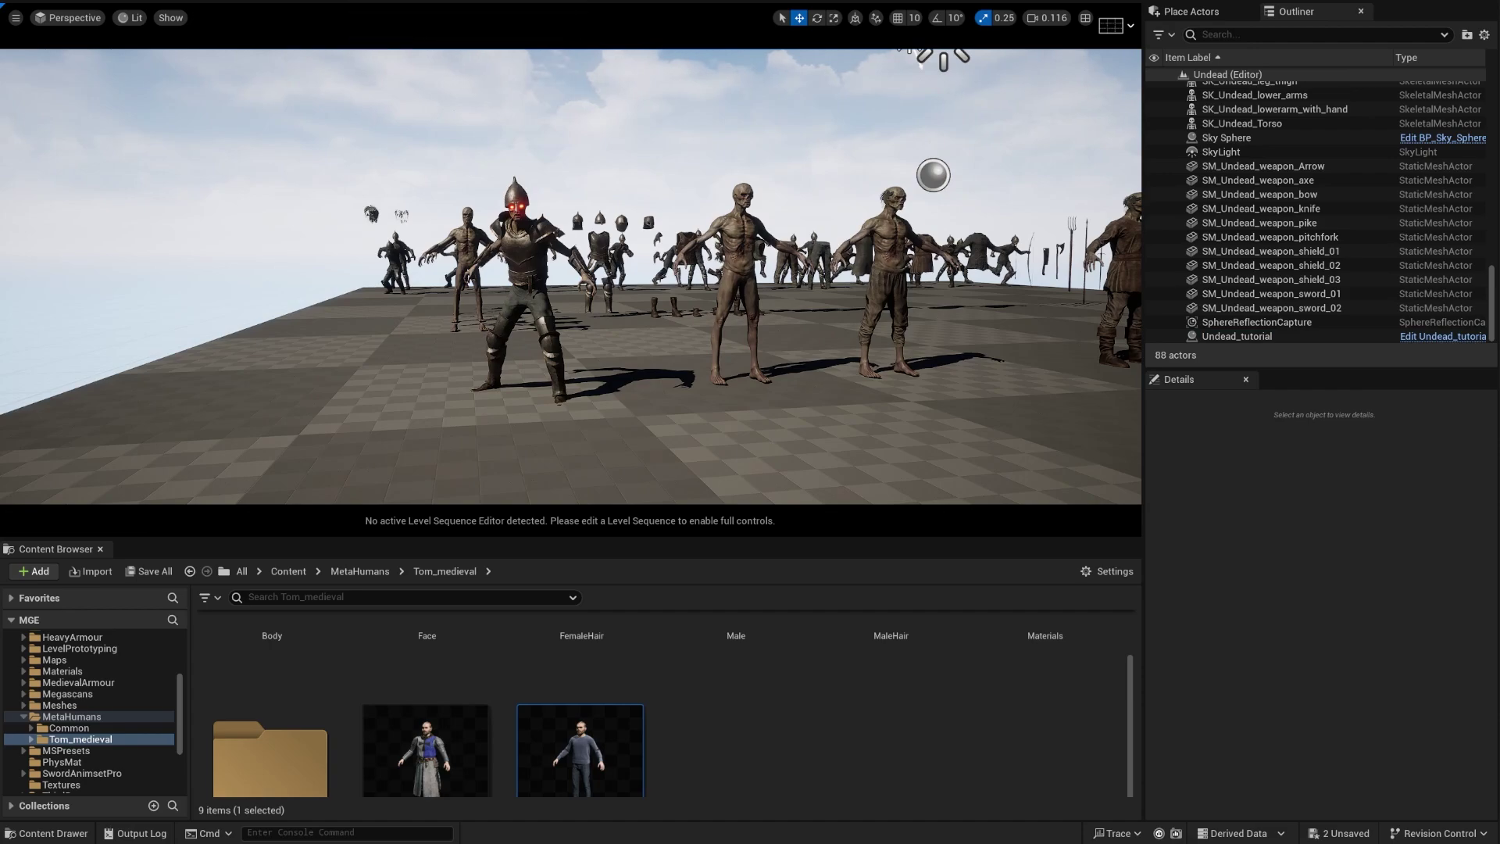
{"action": "key", "text": "alt+p"}
{"action": "key", "text": "s"}
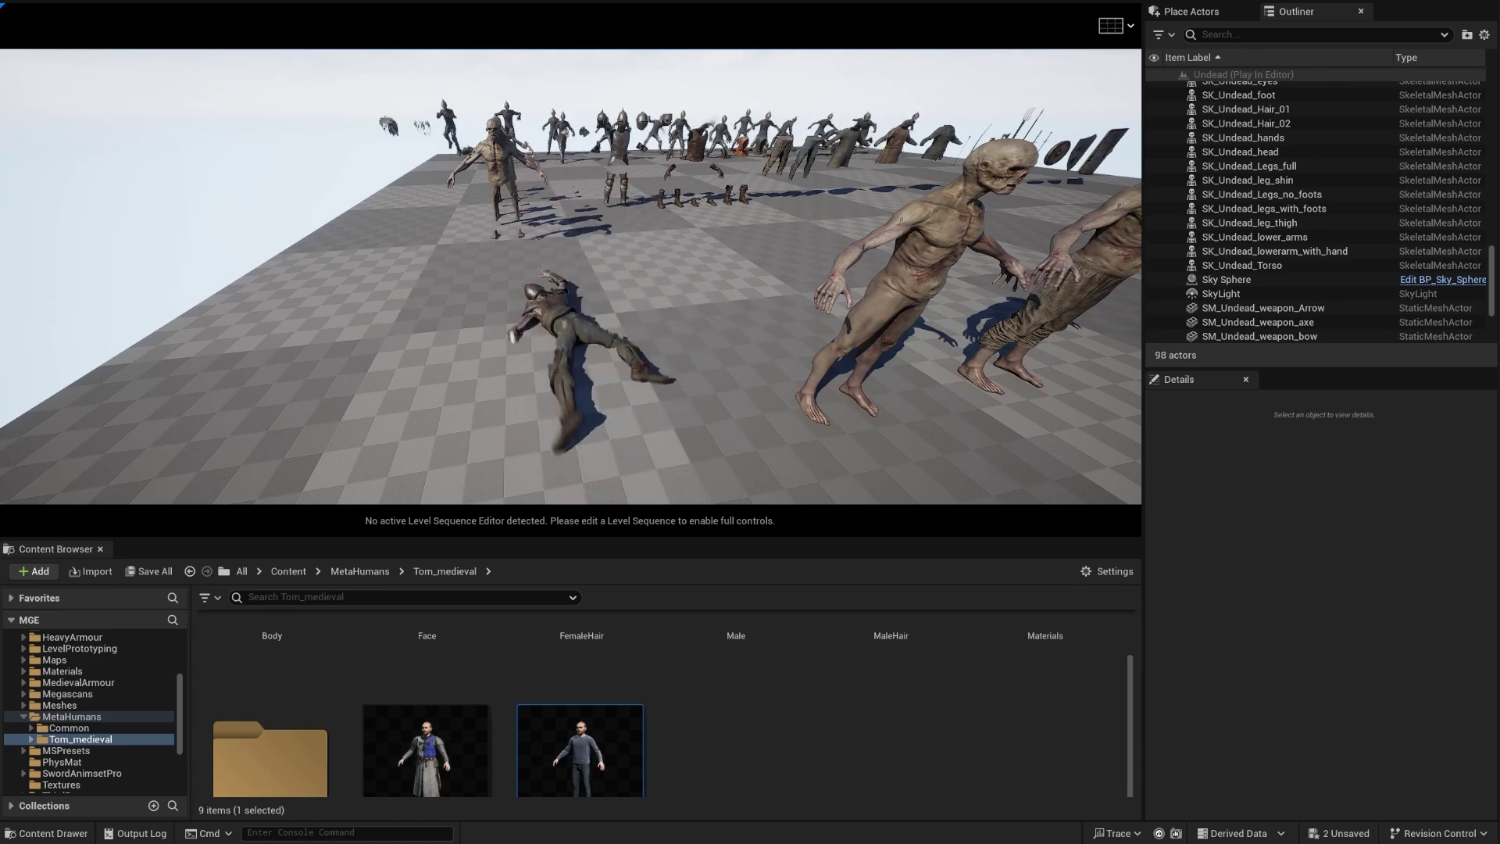
{"action": "key", "text": "Escape"}
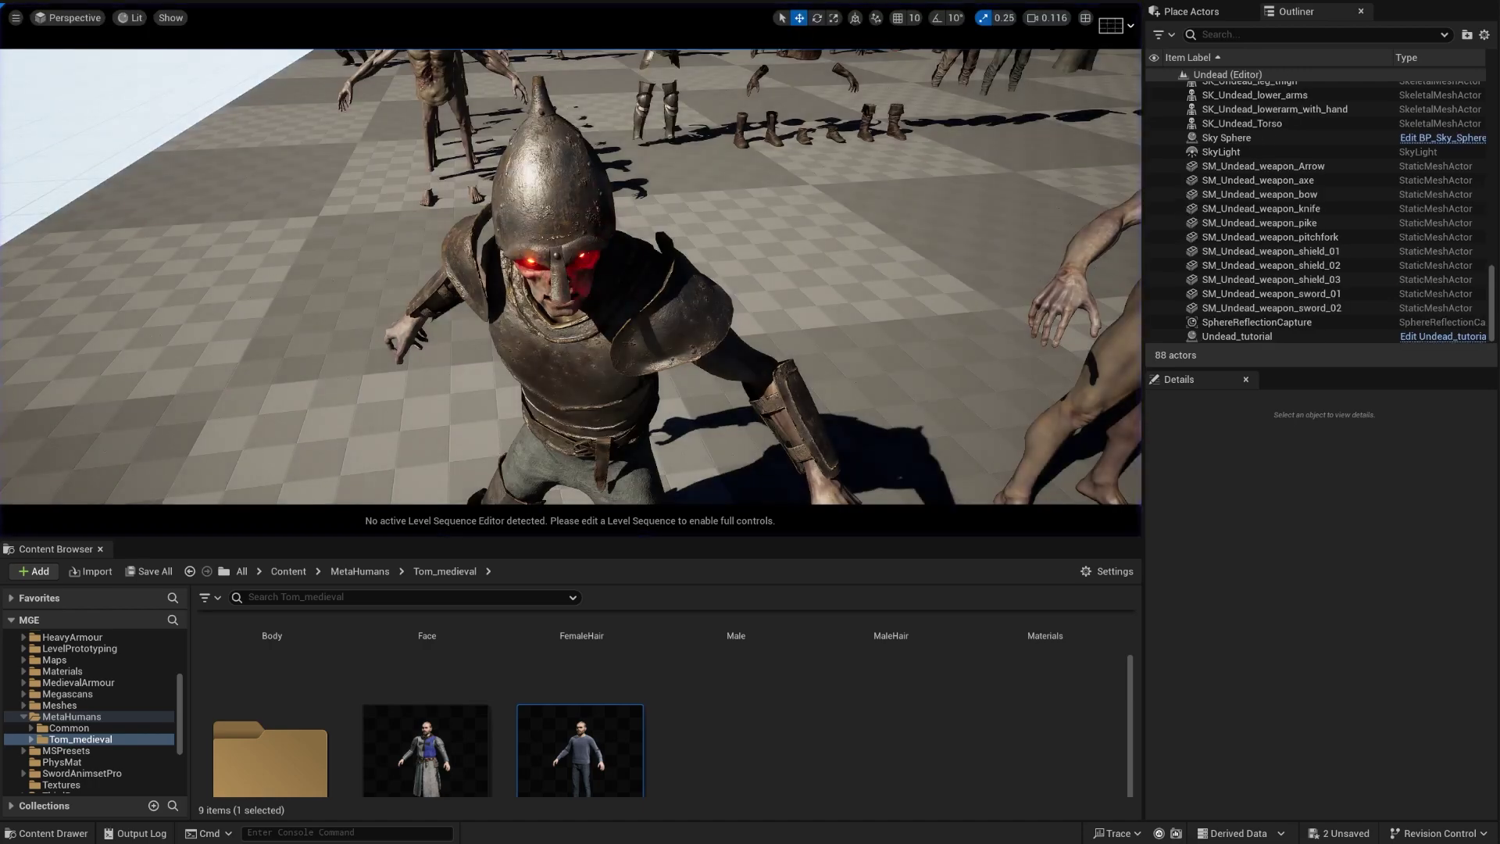
Step: Select the placed Undead_tutorial actor in the level, find its asset in the Content Browser, and open that Blueprint
{"action": "right_click_drag", "start_coordinate": [575, 408], "coordinate": [575, 313]}
{"action": "scroll", "coordinate": [575, 409], "scroll_direction": "down", "scroll_amount": 5}
{"action": "left_click", "coordinate": [575, 409]}
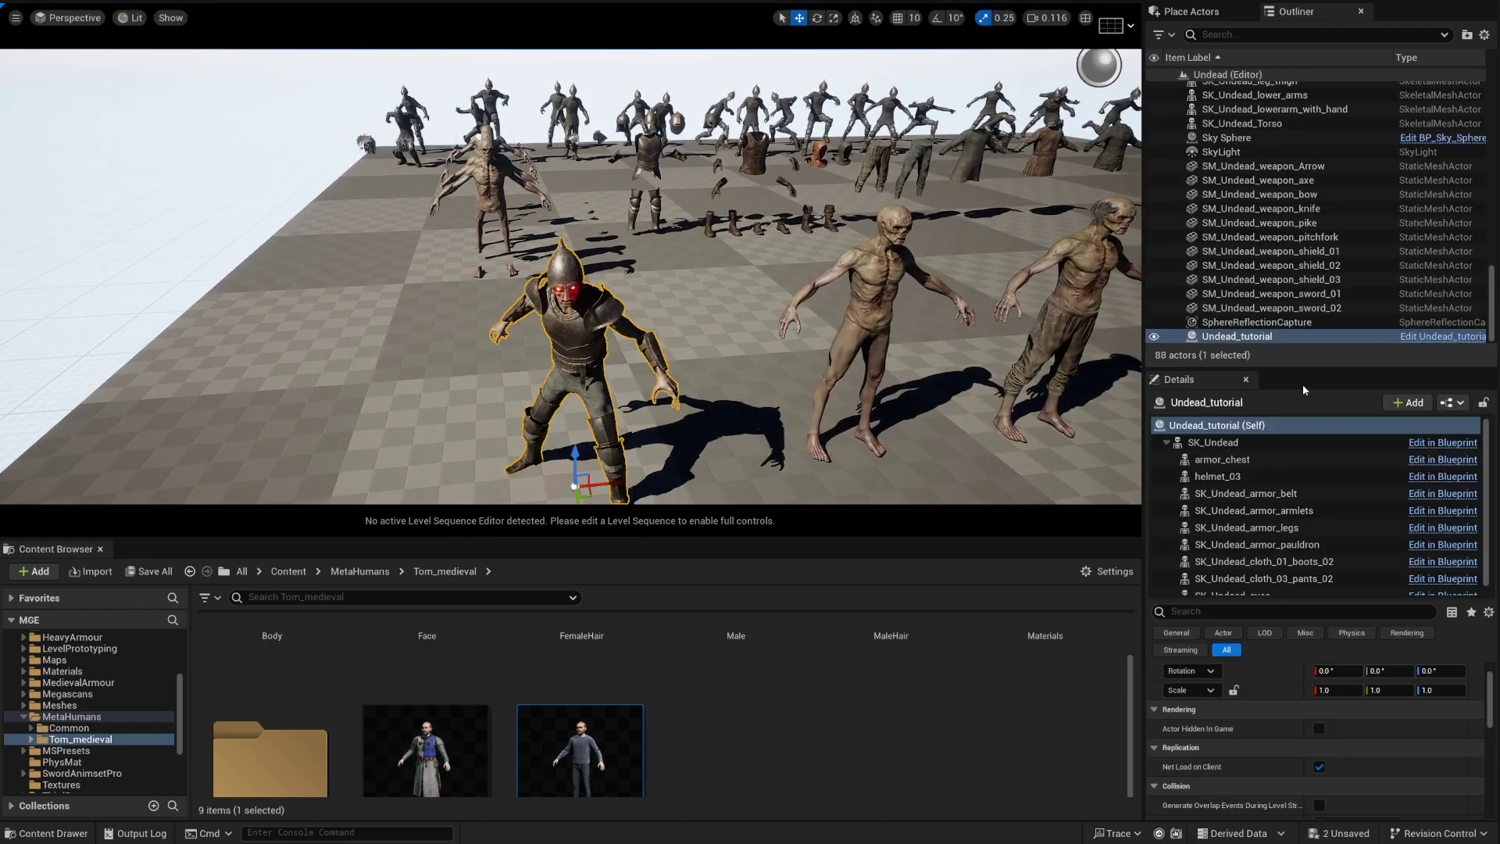
{"action": "right_click", "coordinate": [1293, 338]}
{"action": "left_click", "coordinate": [1347, 360]}
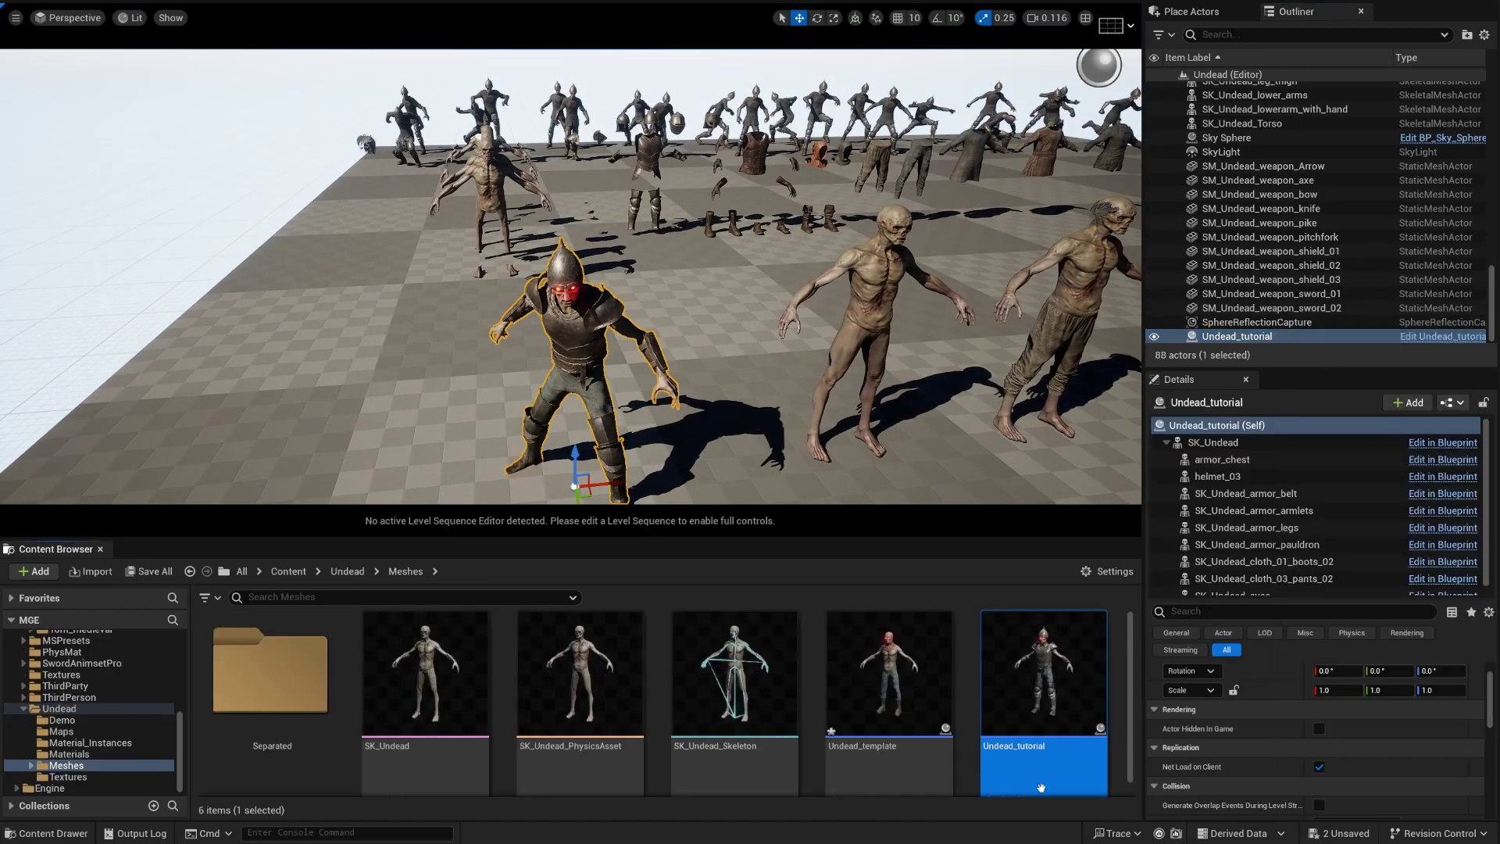
{"action": "double_click", "coordinate": [1043, 680]}
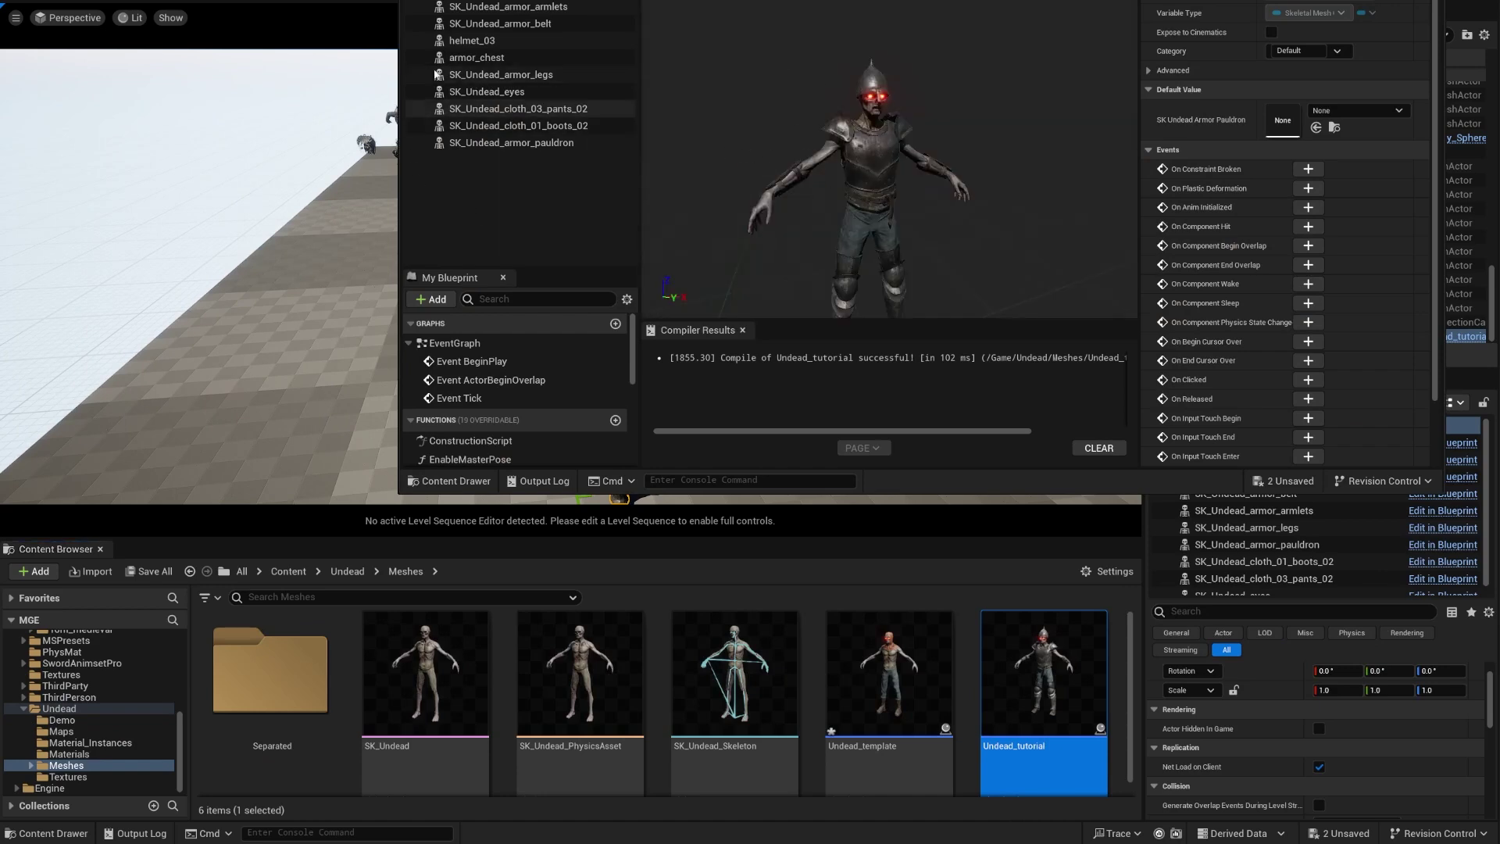
Step: Replace the armor_chest component's skeletal mesh with SK_Undead_cloth_01_chain_mail from the Cloth folder and save the Blueprint
{"action": "left_click", "coordinate": [490, 58]}
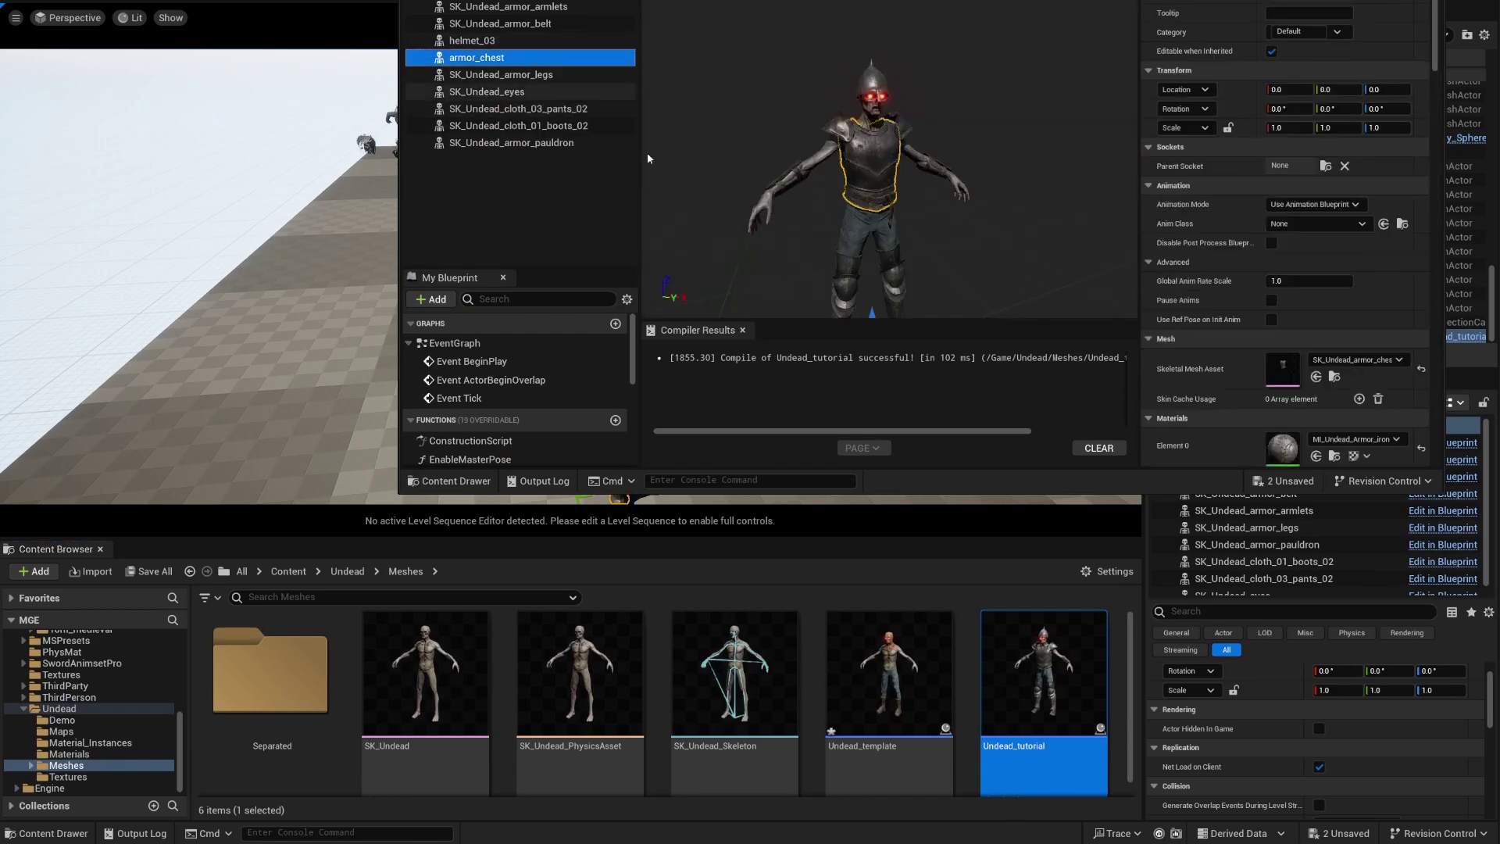
{"action": "left_click", "coordinate": [1335, 377]}
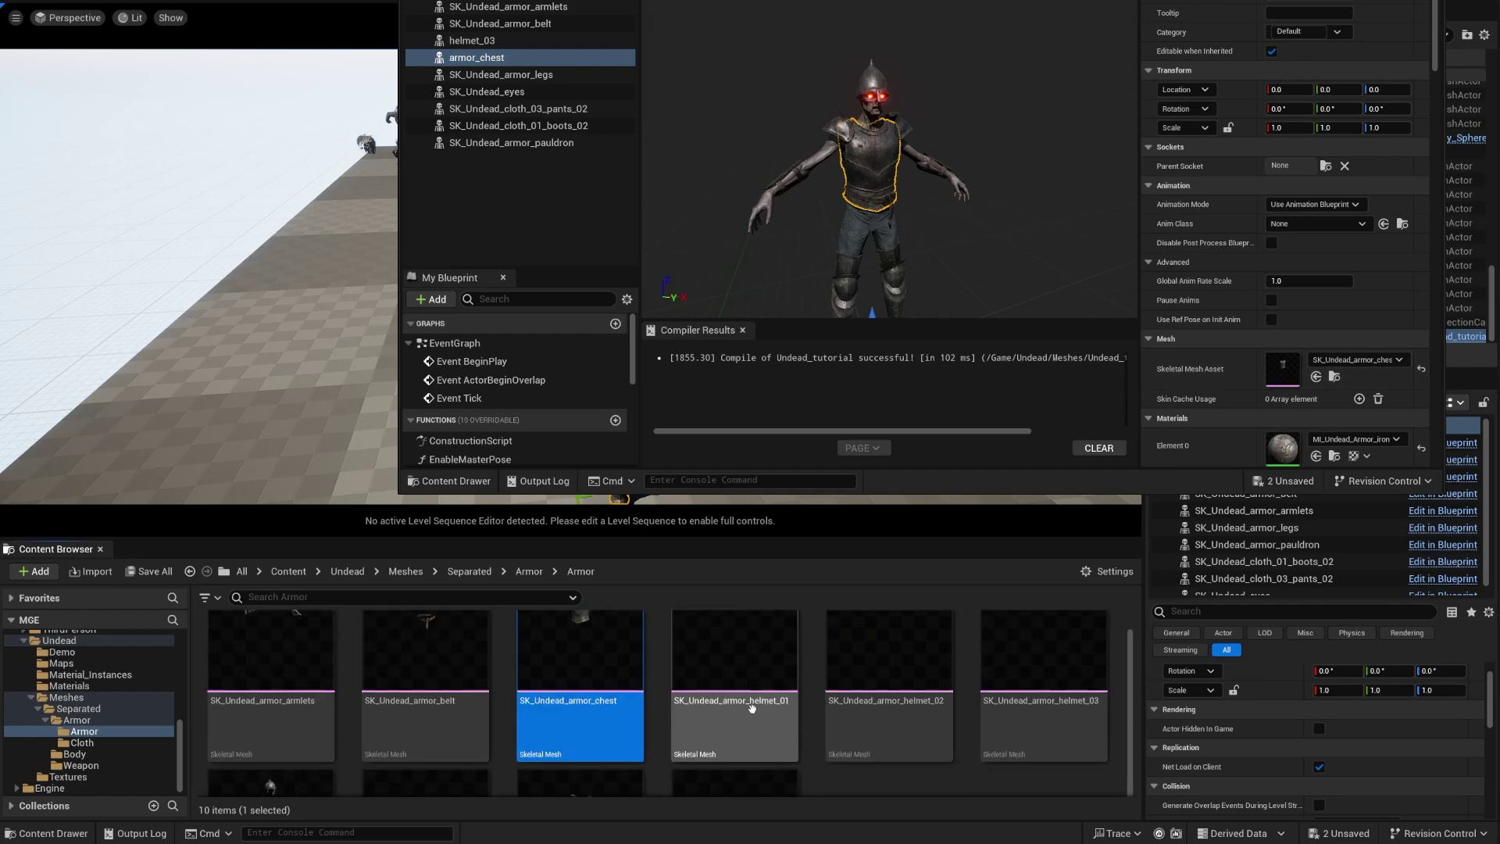
{"action": "scroll", "coordinate": [756, 713], "scroll_direction": "down", "scroll_amount": 1}
{"action": "scroll", "coordinate": [756, 714], "scroll_direction": "up", "scroll_amount": 1}
{"action": "left_click", "coordinate": [530, 572]}
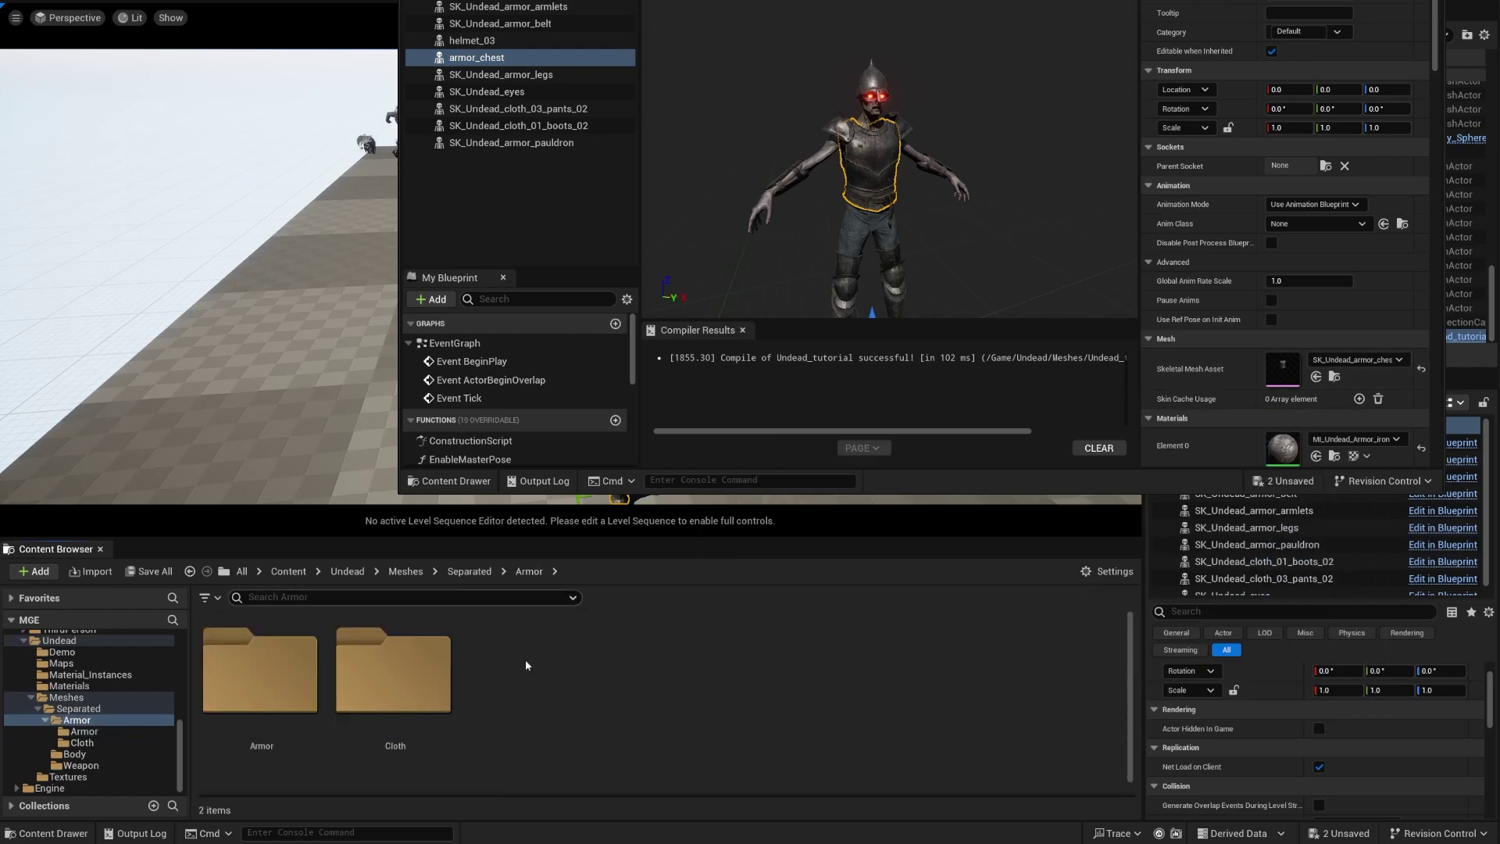
{"action": "double_click", "coordinate": [397, 681]}
{"action": "left_click", "coordinate": [618, 711]}
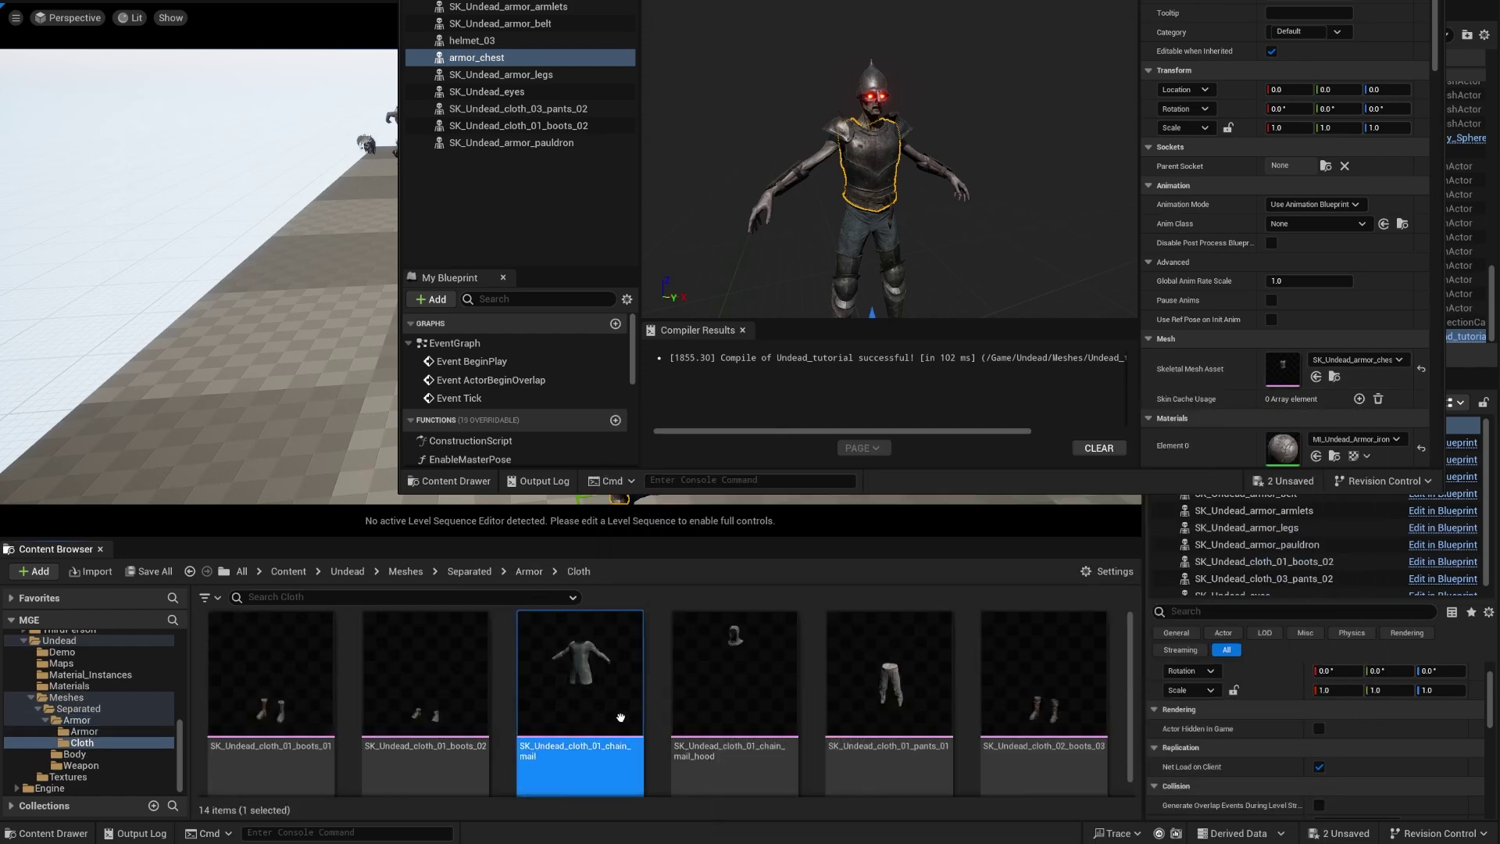
{"action": "left_click", "coordinate": [1316, 377]}
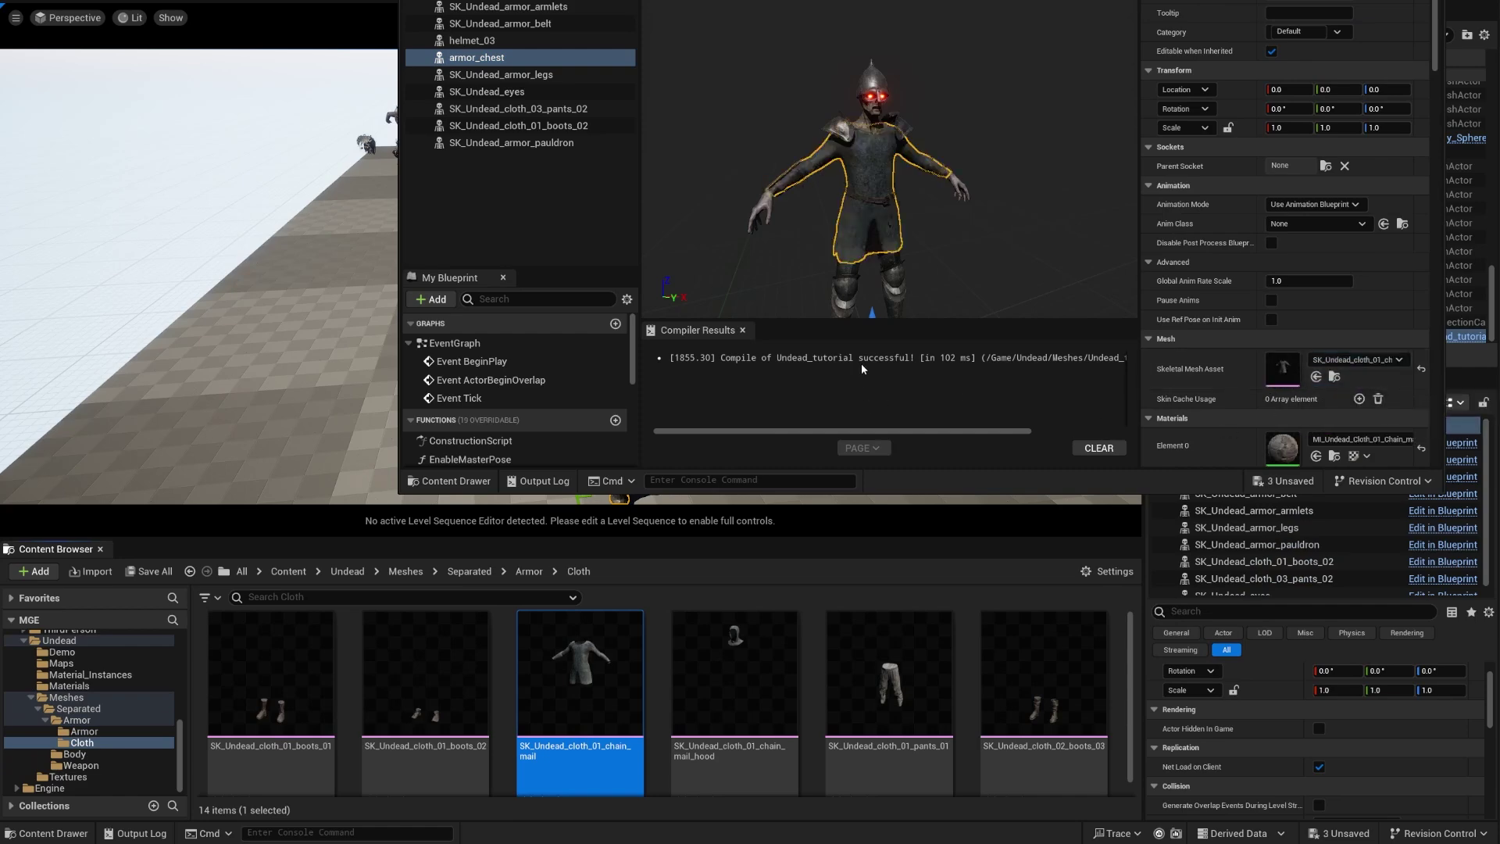
{"action": "key", "text": "ctrl+s"}
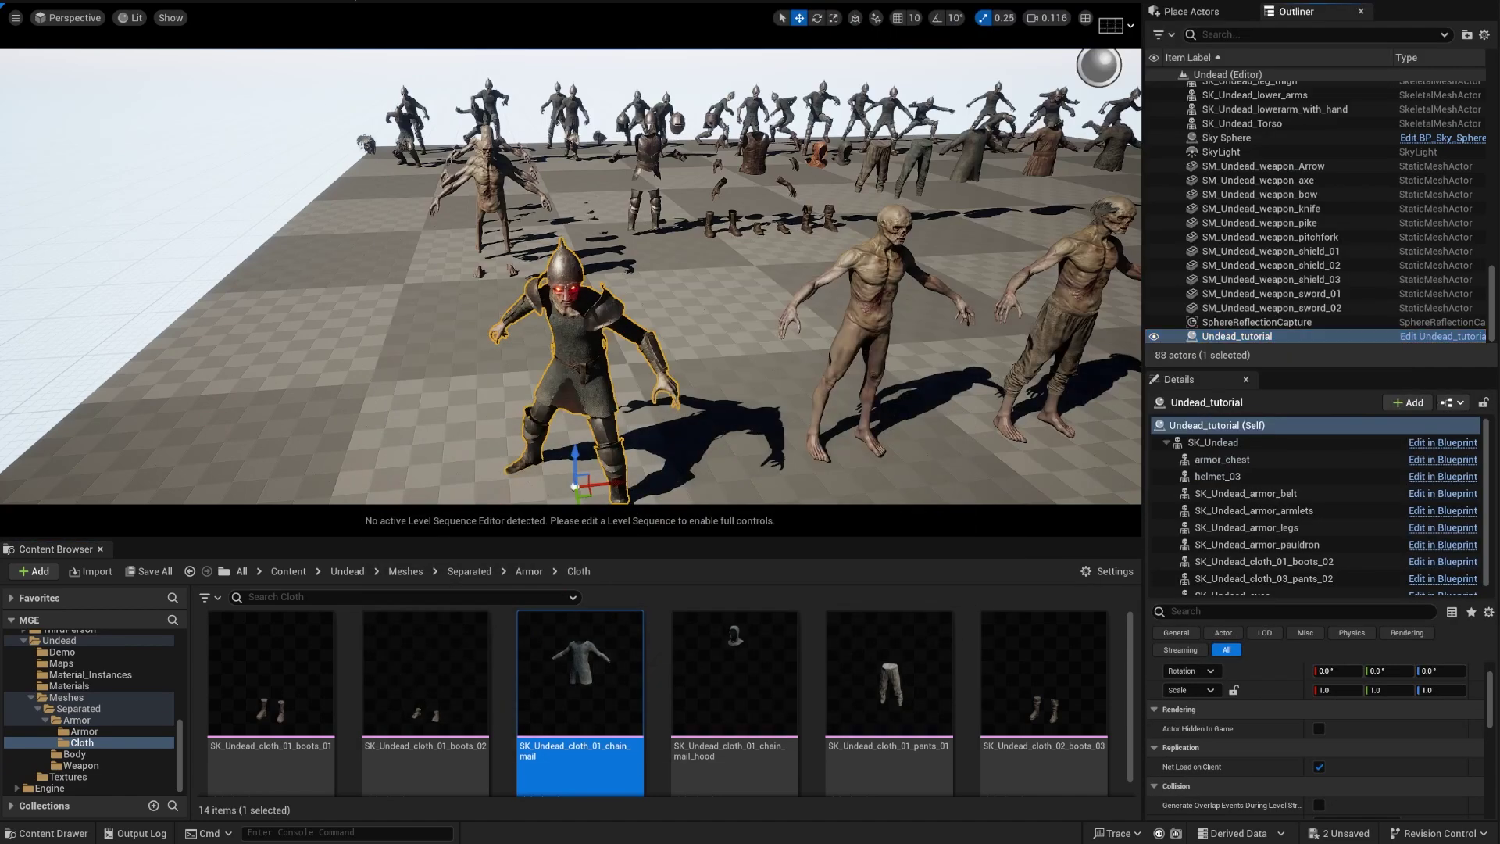
Step: Play the level to check that the chain mail follows the undead's death animation, and stop the session
{"action": "key", "text": "alt+p"}
{"action": "left_click", "coordinate": [729, 329]}
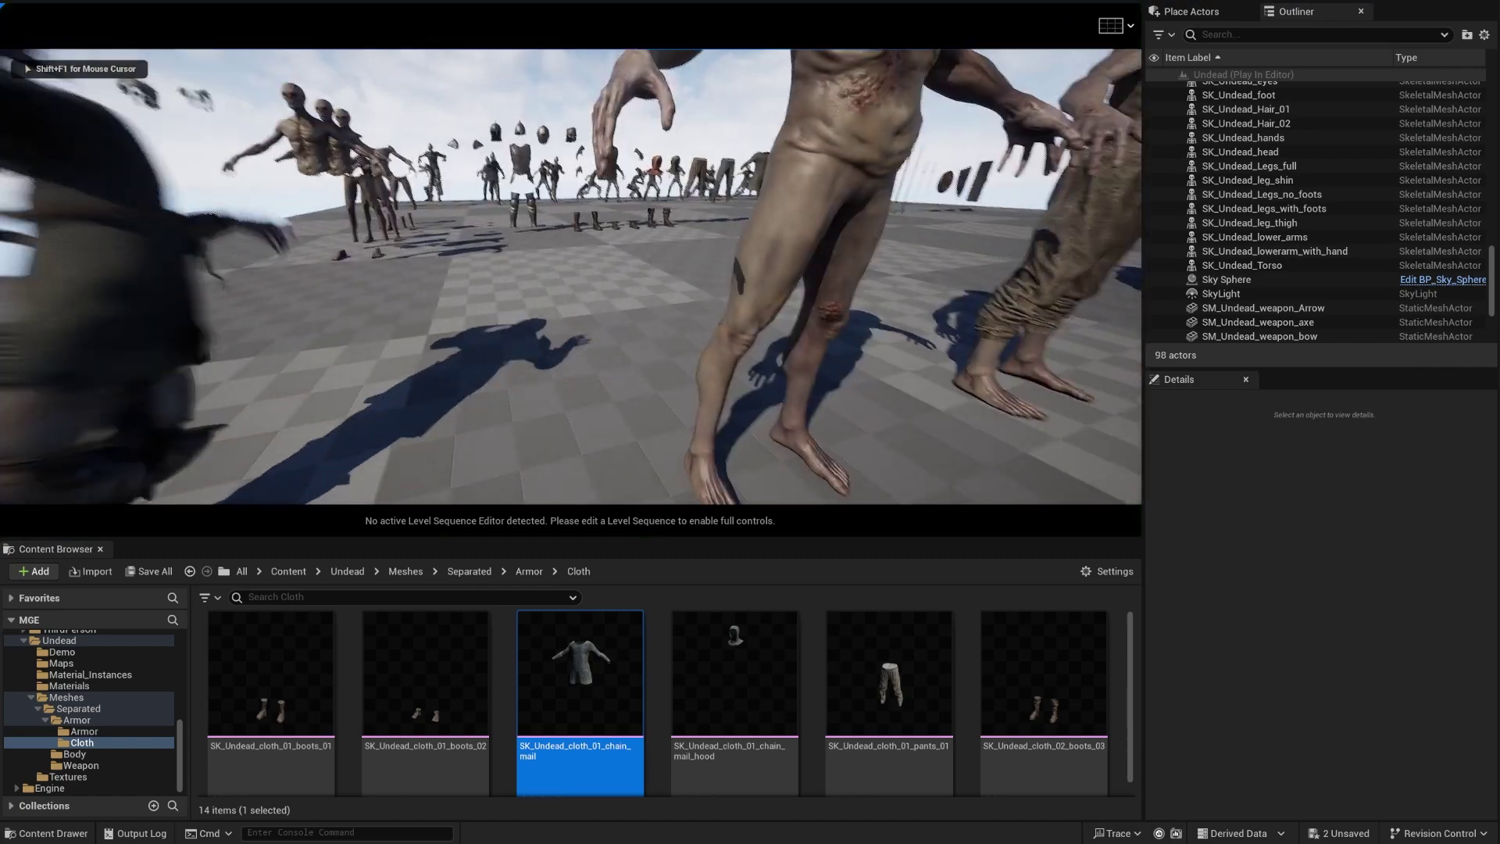
{"action": "key", "text": "w"}
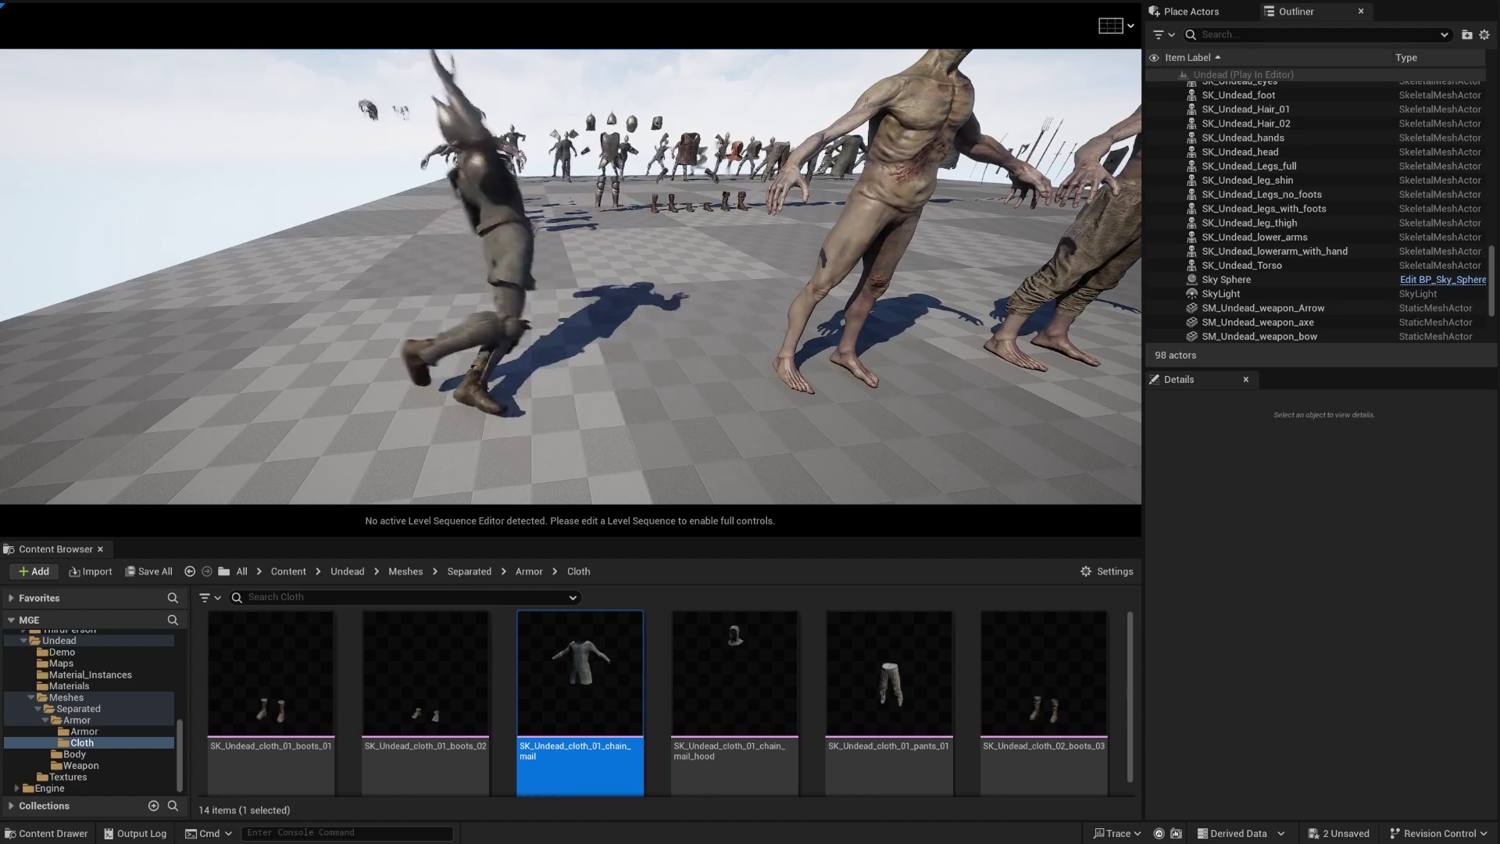
{"action": "key", "text": "Escape"}
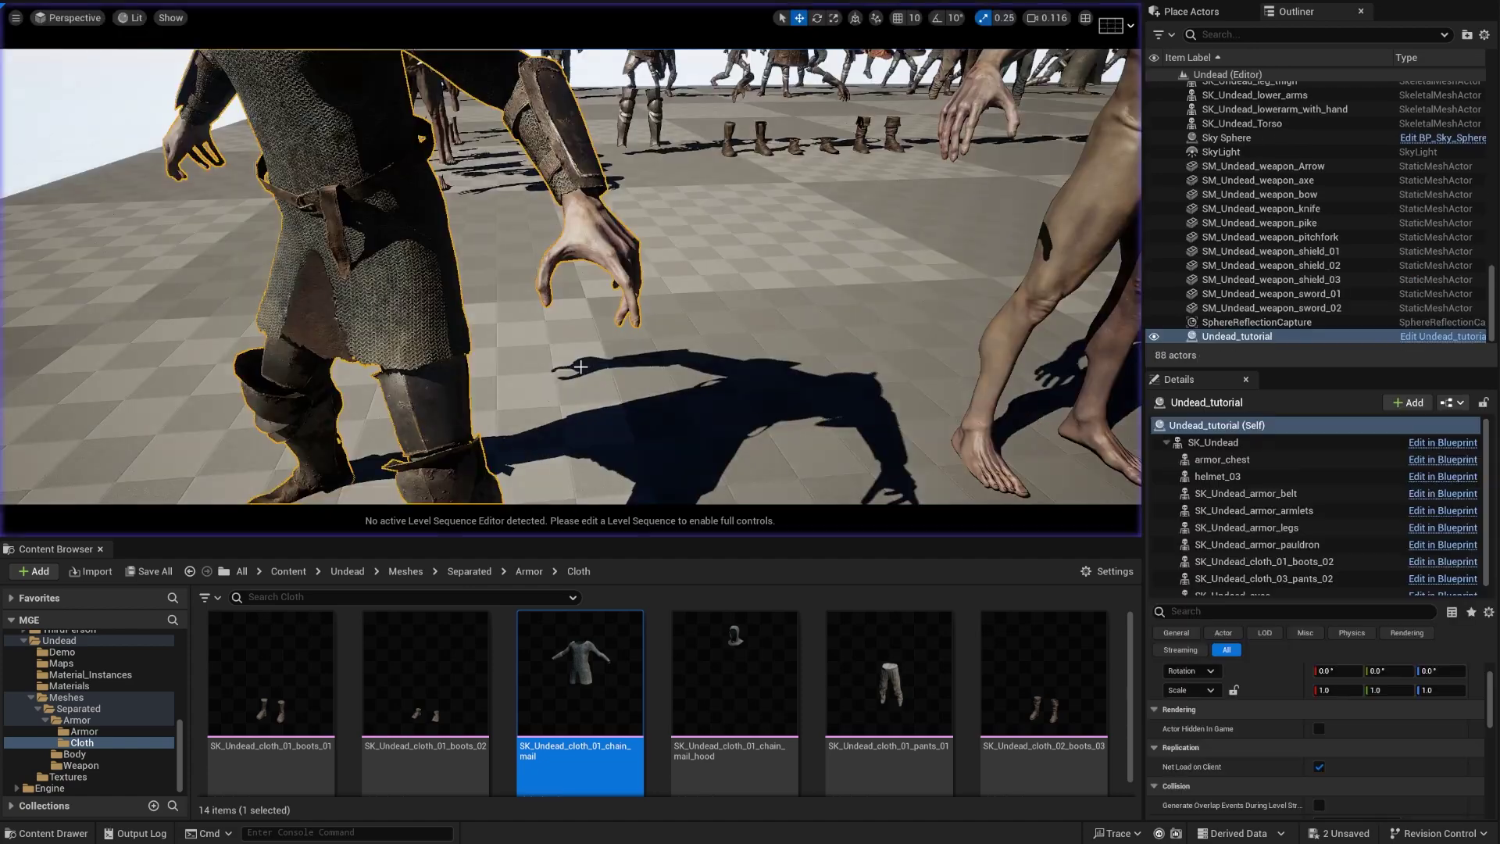
{"action": "key", "text": "f"}
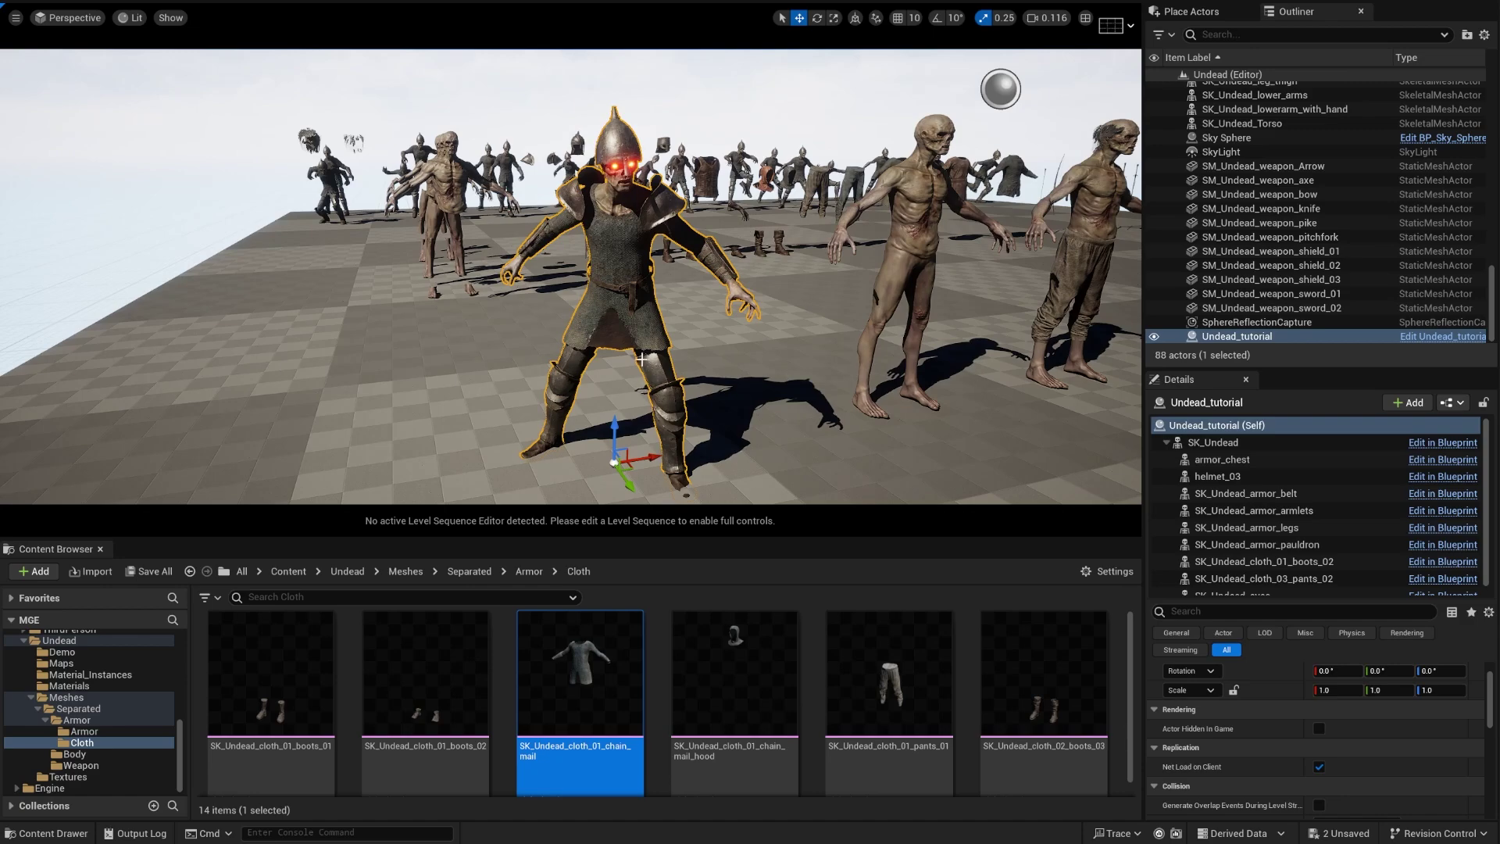
{"action": "right_click_drag", "start_coordinate": [687, 320], "coordinate": [742, 375]}
{"action": "right_click_drag", "start_coordinate": [768, 158], "coordinate": [647, 405]}
{"action": "right_click_drag", "start_coordinate": [523, 396], "coordinate": [523, 484]}
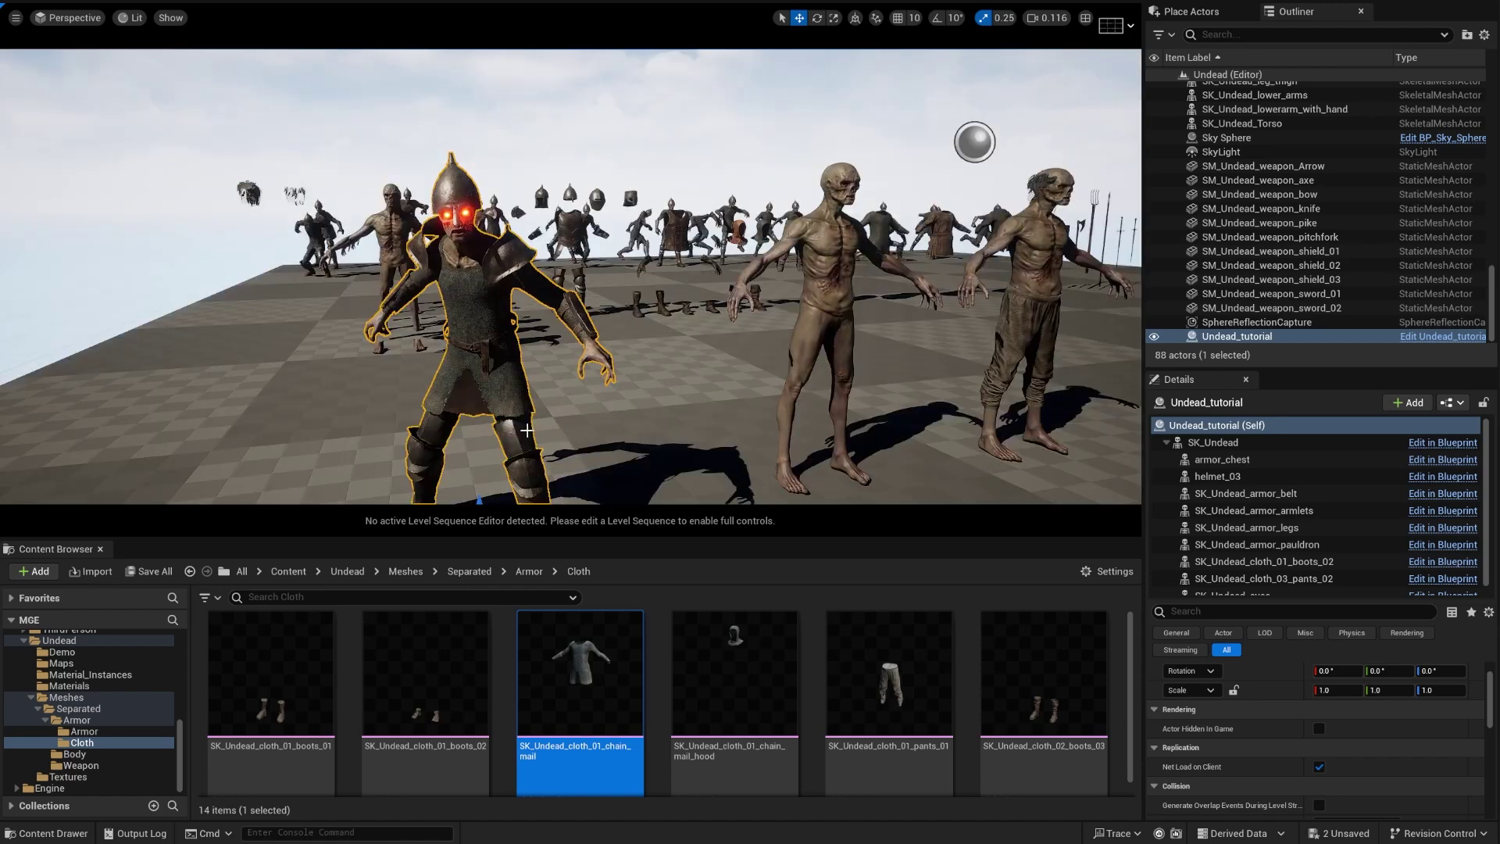
{"action": "mouse_move", "coordinate": [708, 403]}
{"action": "right_mouse_down"}
{"action": "mouse_move", "coordinate": [656, 399]}
{"action": "mouse_move", "coordinate": [687, 418]}
{"action": "right_mouse_up"}
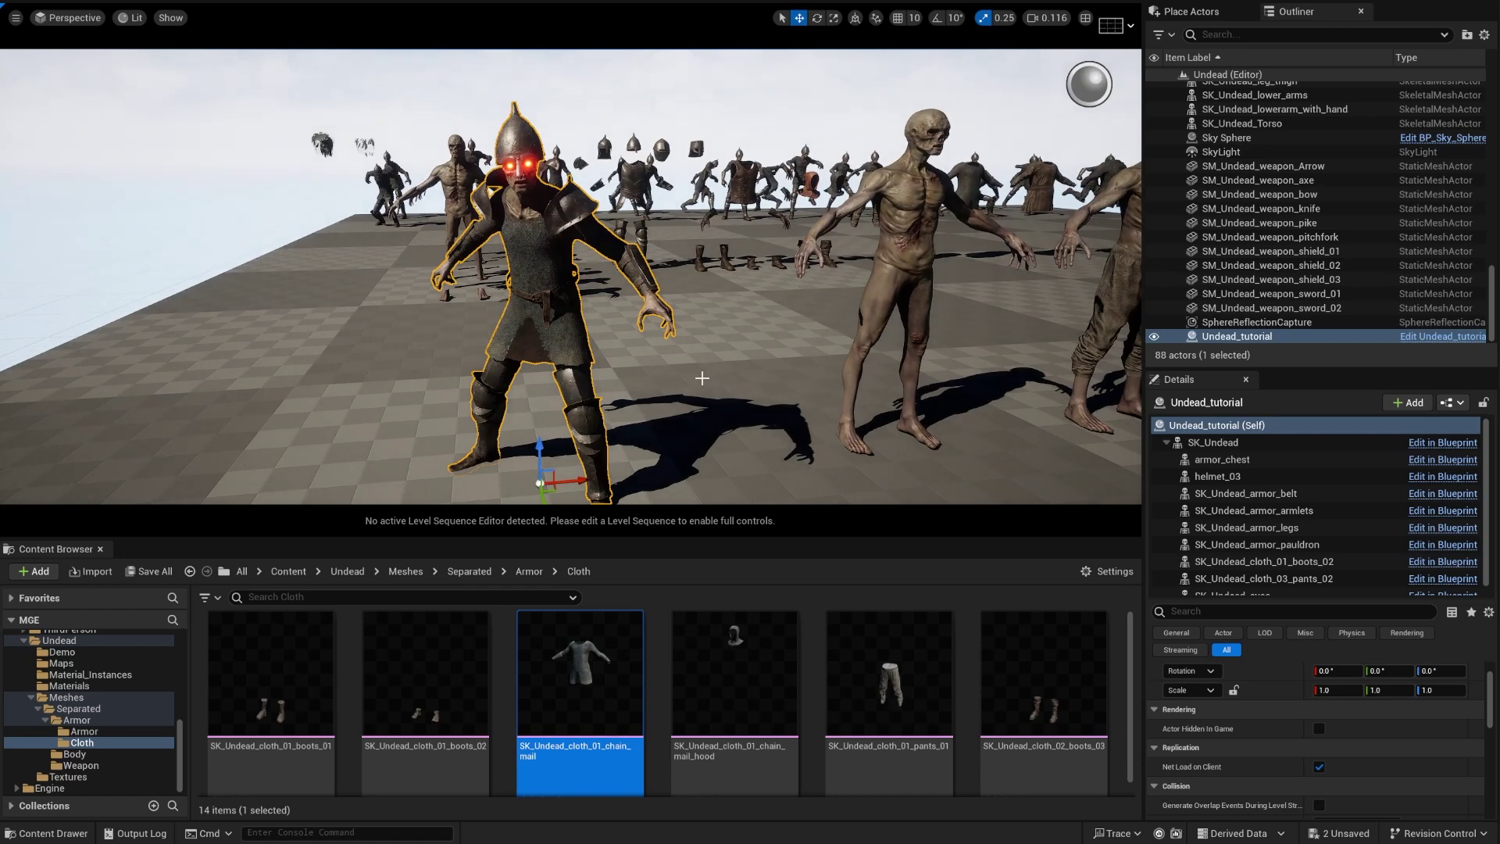